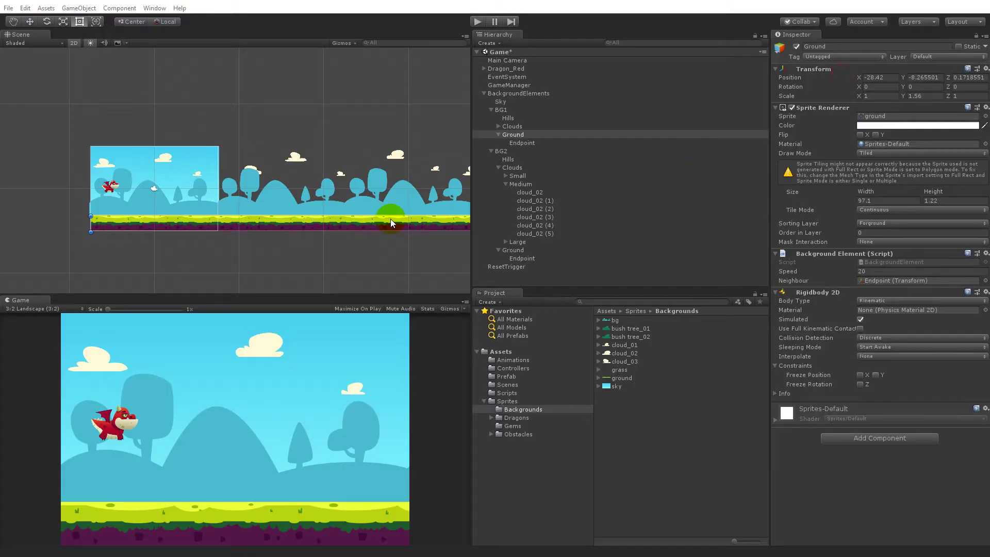
click(275, 199)
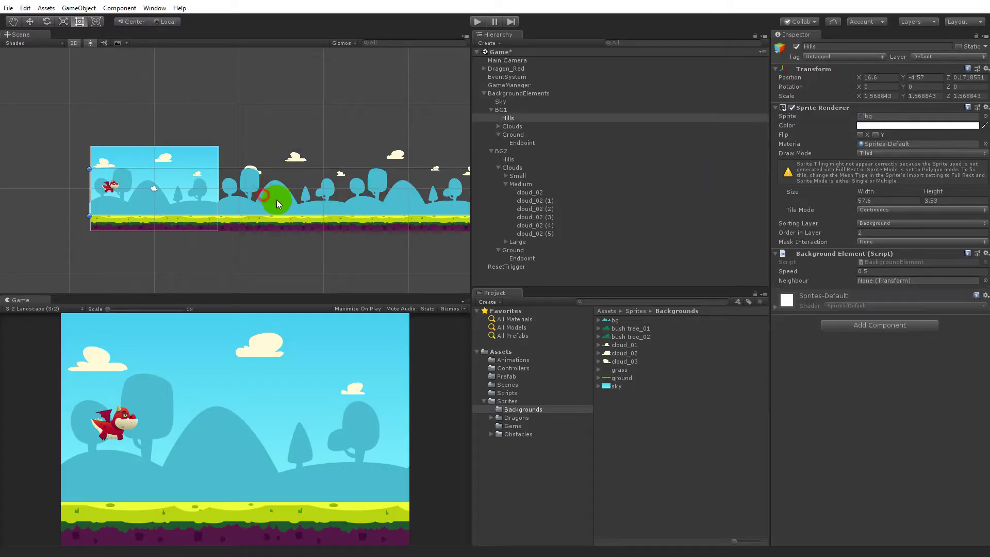
scroll(257, 233, down, 6)
right_drag(313, 249, 229, 201)
click(239, 185)
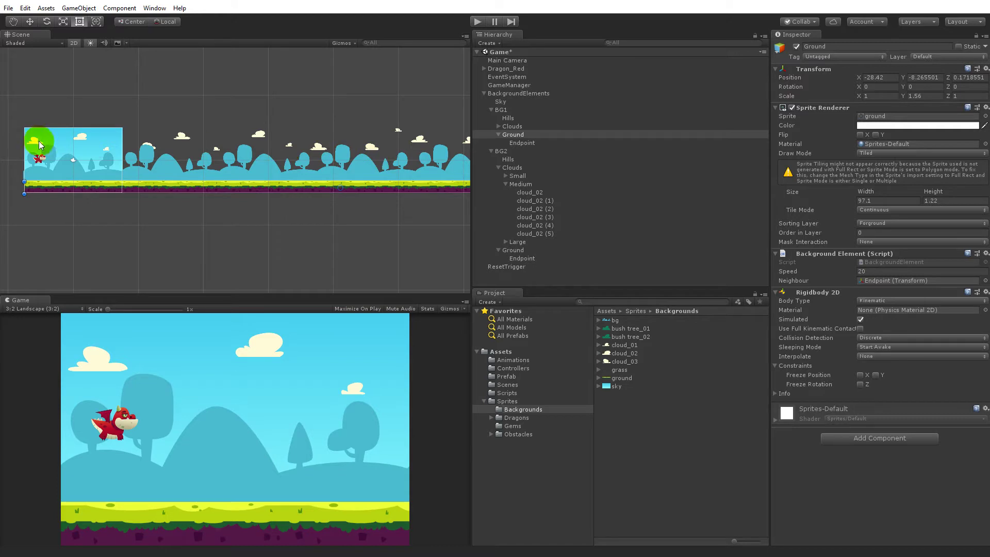
scroll(296, 206, down, 3)
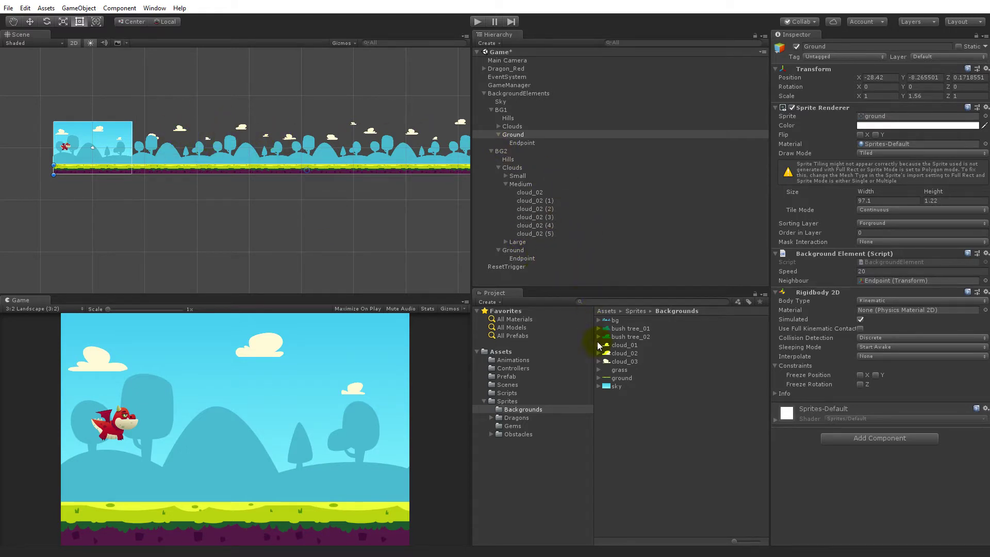
click(630, 330)
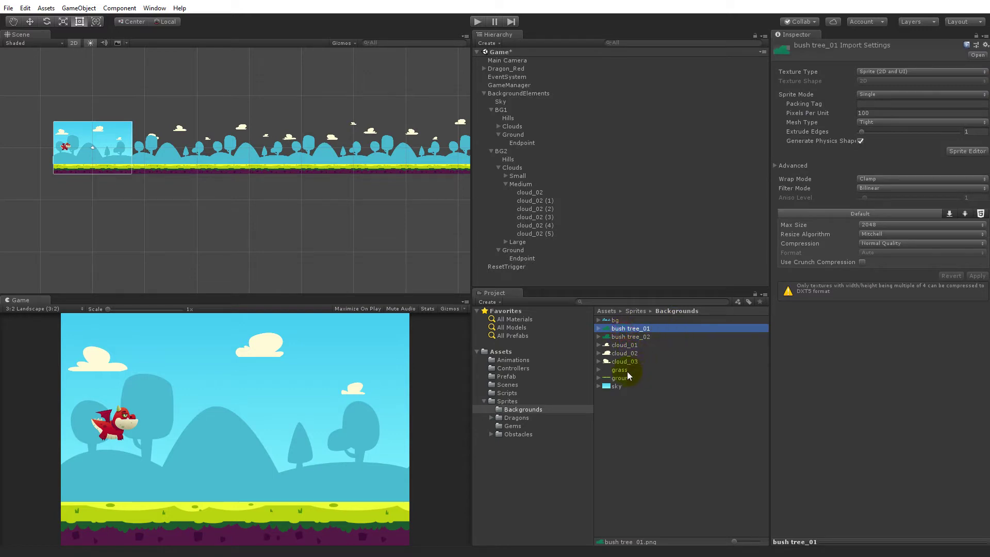
Add the grass sprite as a child of BG1's Ground object and frame it in the scene
drag(623, 372, 514, 140)
click(514, 135)
click(521, 143)
click(517, 151)
click(208, 158)
key(f)
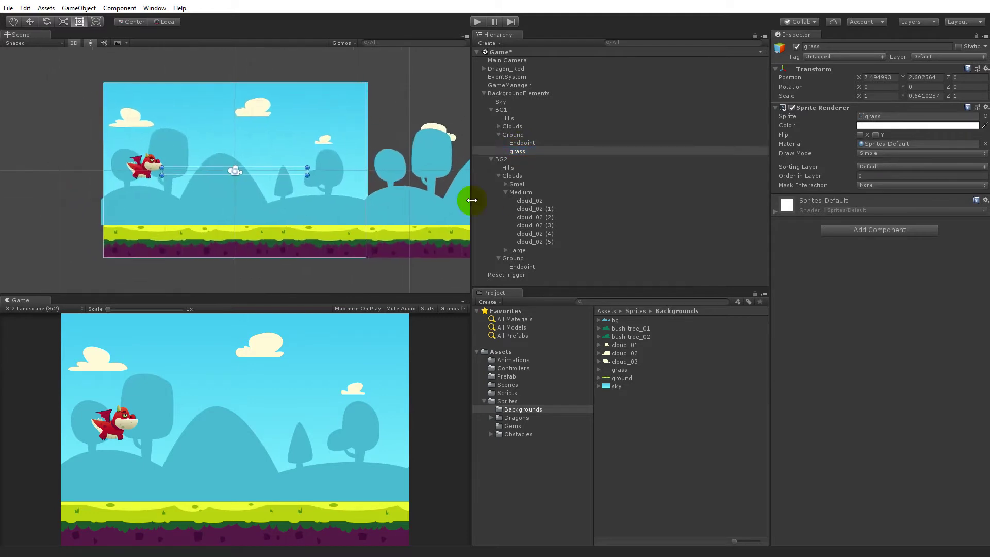
Place the grass along the ground's top edge and set its sorting layer to Forground with order in layer 1
drag(260, 169, 276, 230)
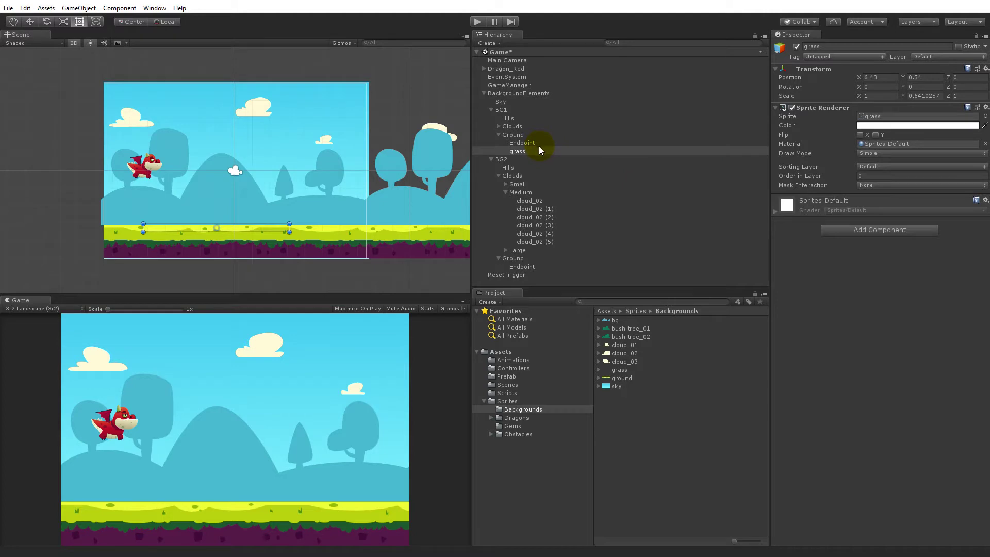
click(870, 166)
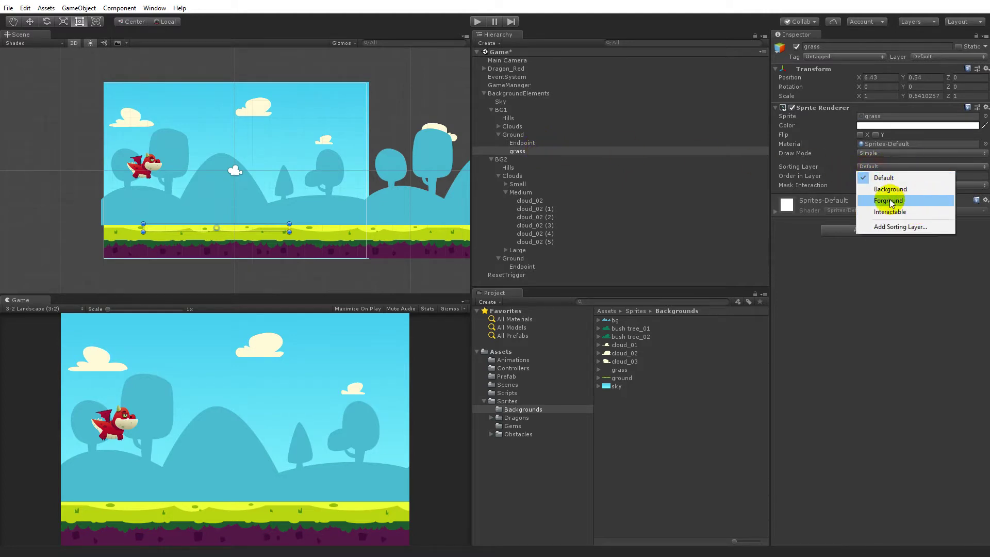
click(889, 200)
click(882, 176)
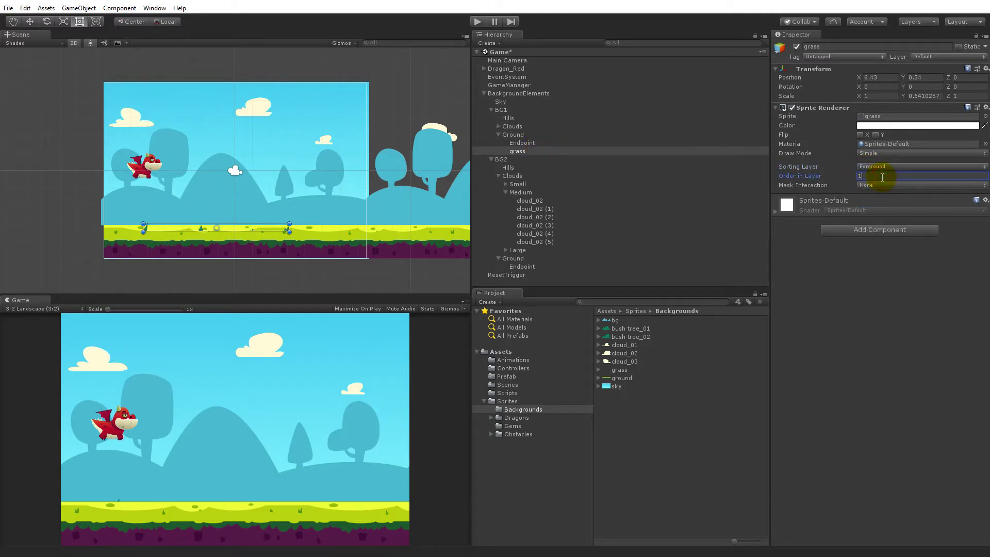
Shift the grass to the start of the ground and set its draw mode to Tiled
drag(252, 227, 213, 224)
click(871, 153)
click(877, 186)
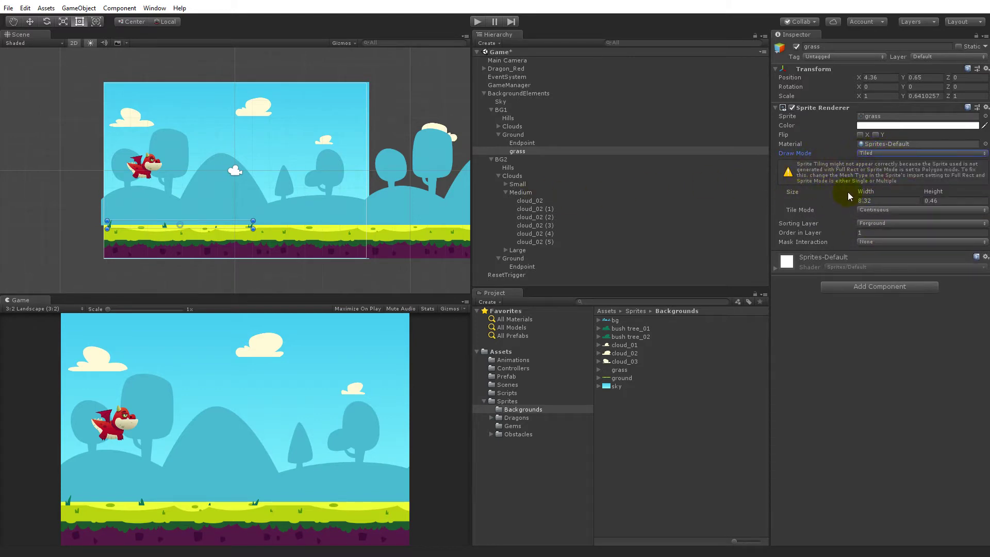
Try to widen the tiled grass to about 28, and undo the width change
drag(858, 195, 983, 192)
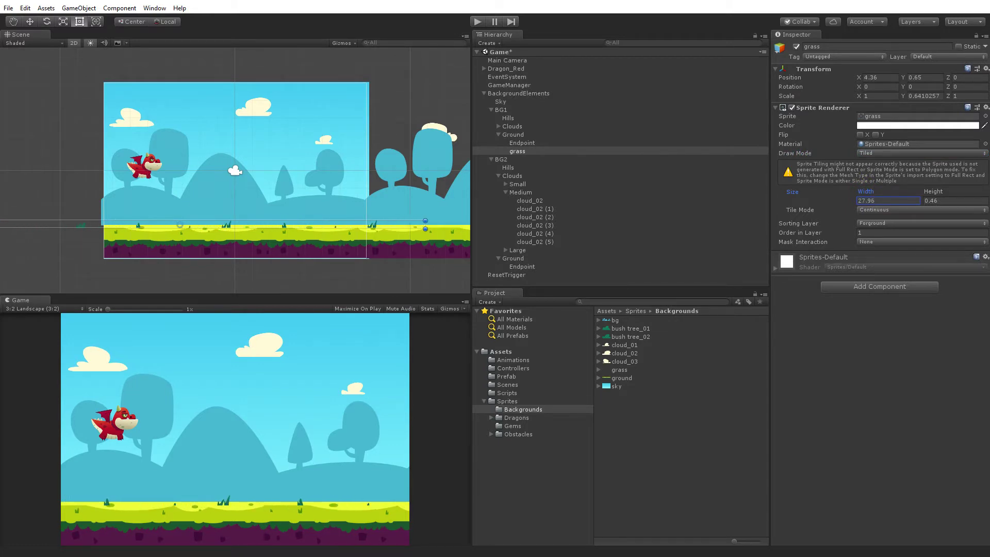
key(ctrl+z)
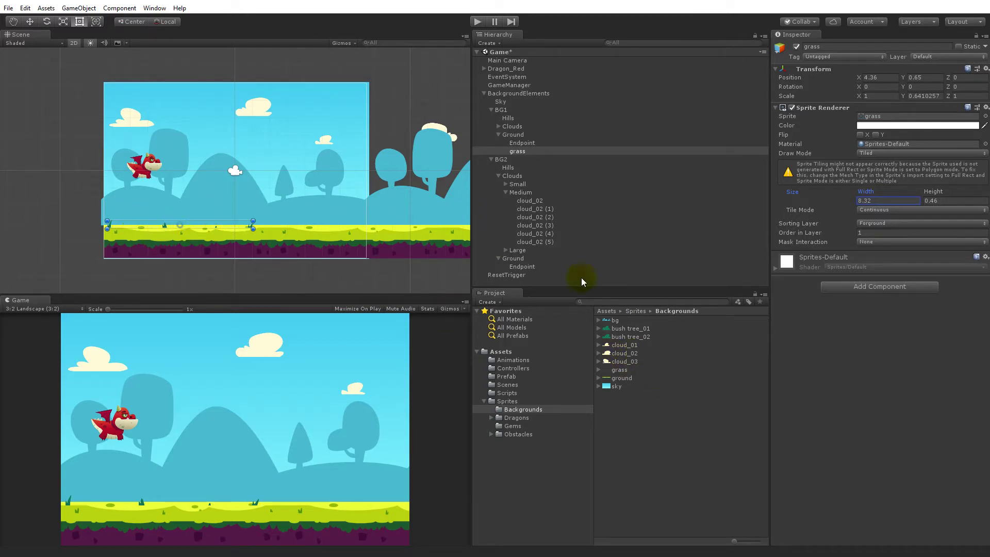
Set the grass sprite's pivot to Left in the Sprite Editor, apply it and close the editor
click(620, 371)
click(964, 153)
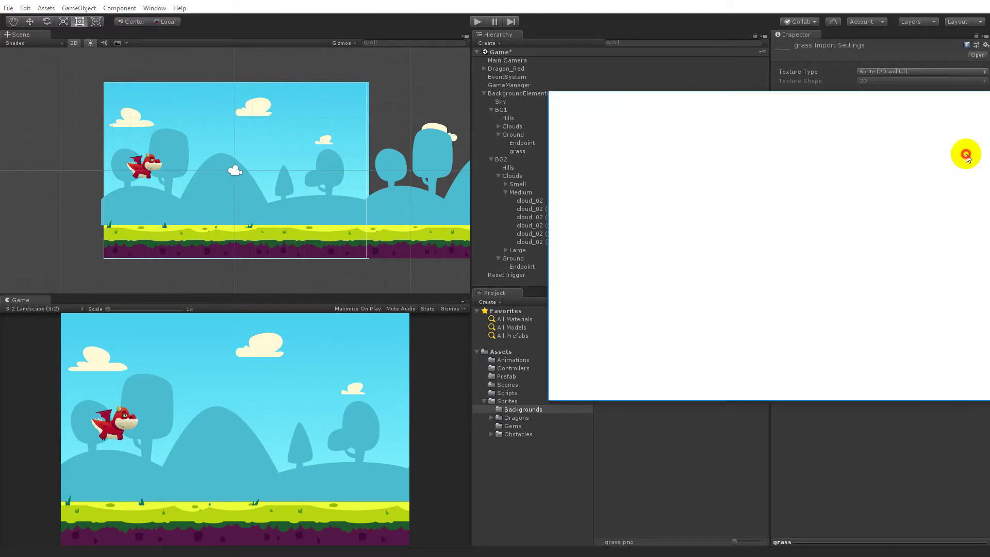
click(934, 356)
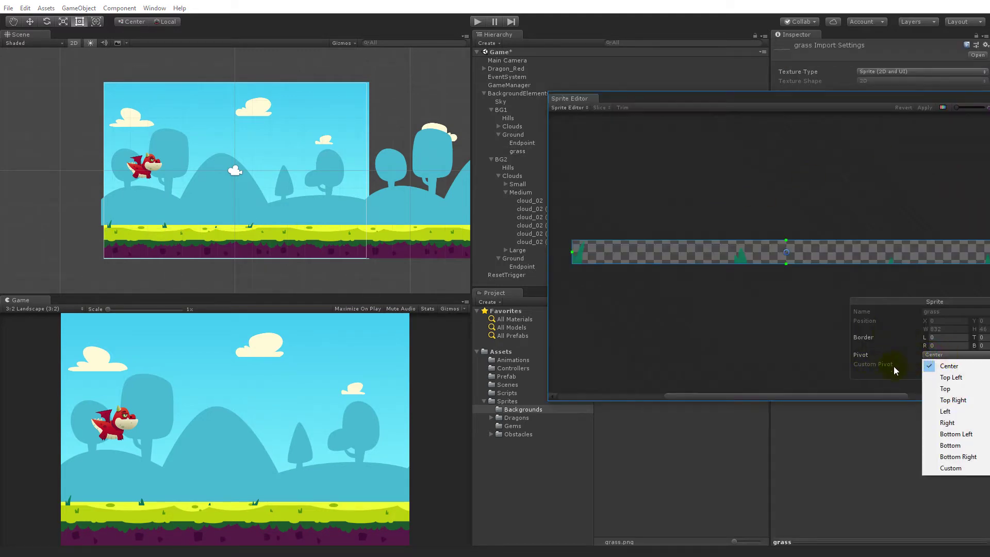
click(959, 412)
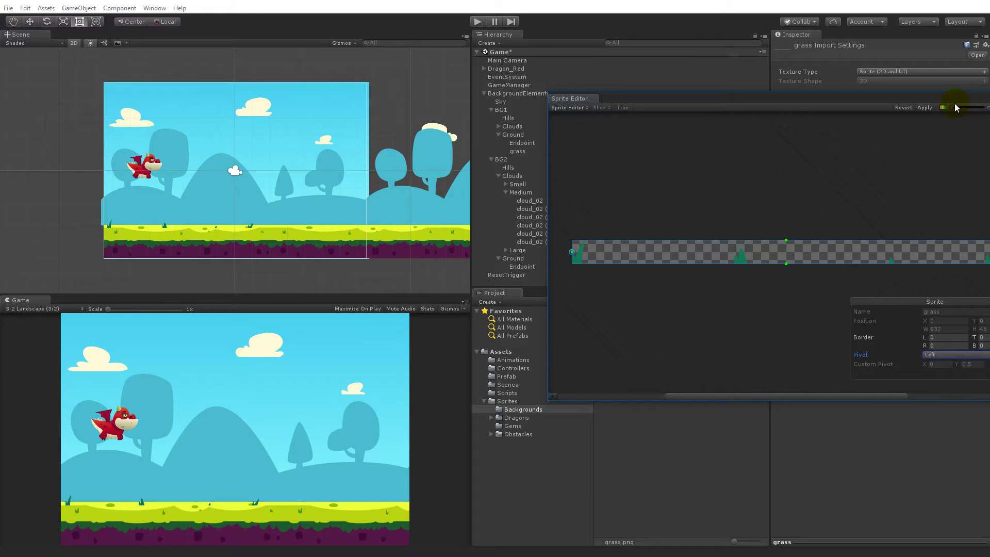
click(922, 108)
click(988, 96)
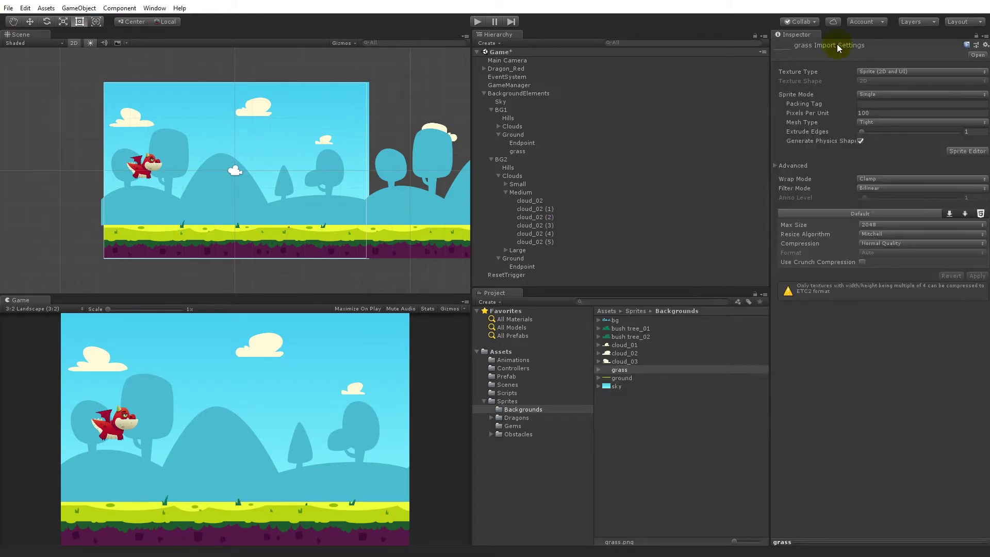
Realign the grass with the ground's start at X 0.22 and widen its tiling to about 32.6
click(513, 151)
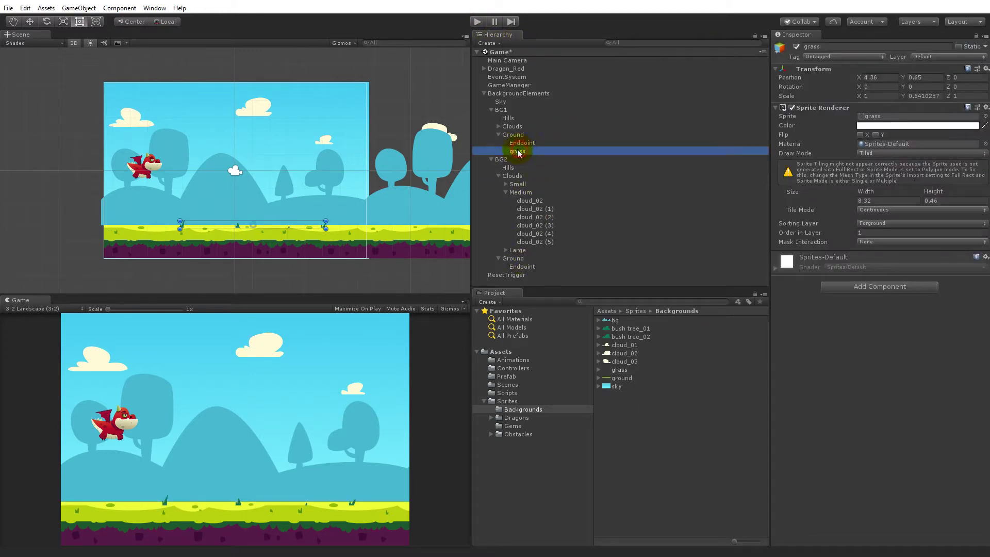
drag(287, 226, 213, 224)
drag(872, 192, 989, 190)
Extend the grass tiling farther along the BG1 ground to a width of about 77.7
scroll(424, 215, down, 4)
scroll(426, 250, down, 3)
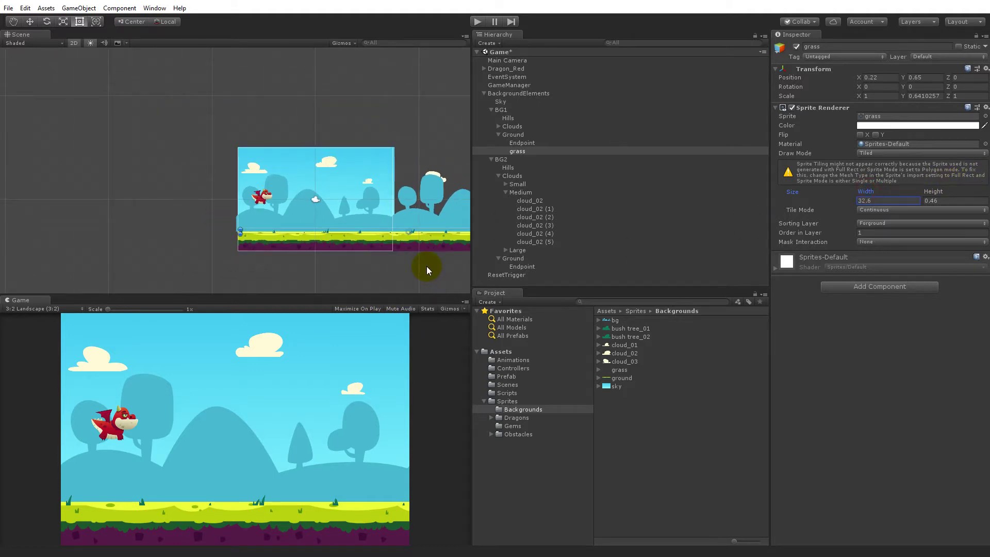
right_drag(428, 266, 196, 214)
scroll(361, 250, down, 2)
right_drag(362, 250, 162, 187)
scroll(218, 203, down, 2)
scroll(255, 203, down, 2)
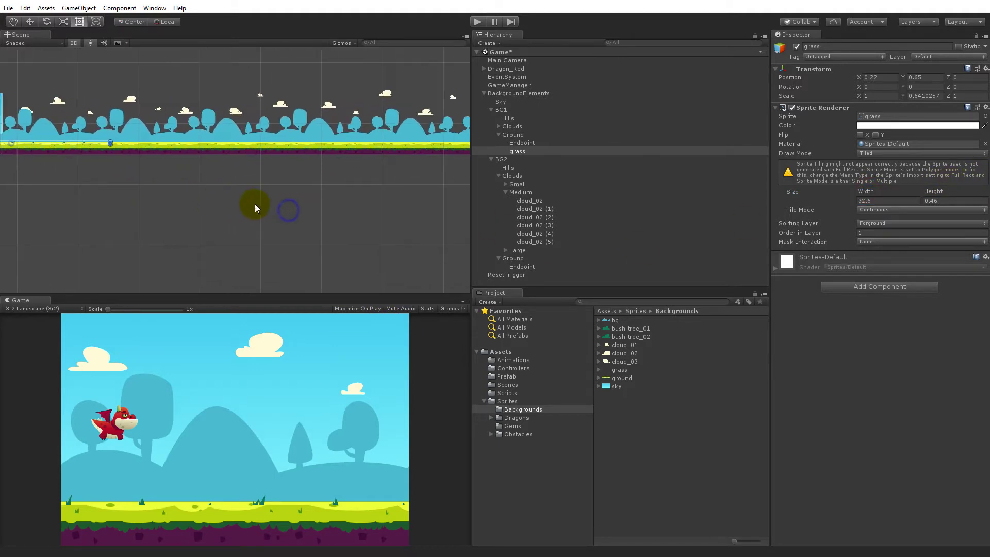
drag(864, 200, 953, 193)
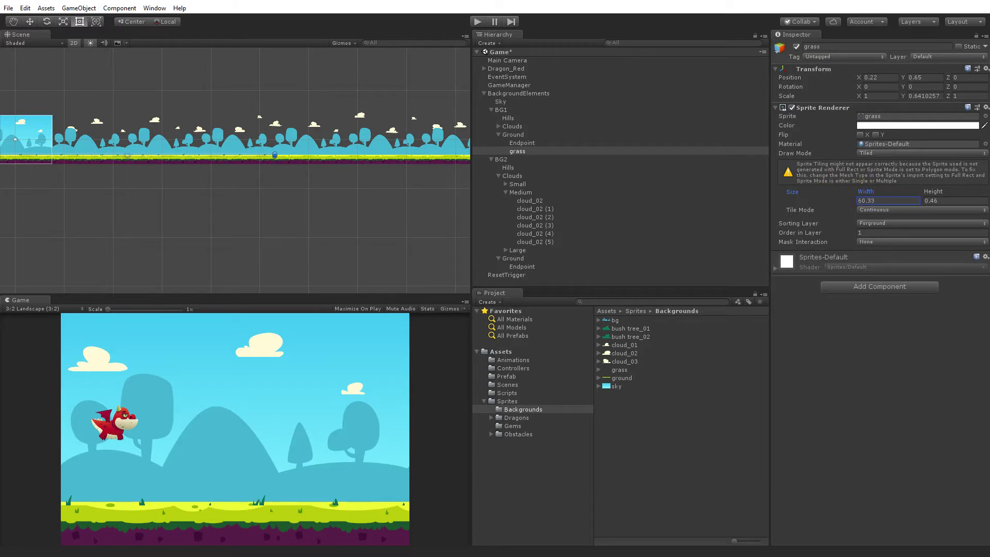
scroll(372, 179, up, 3)
right_drag(365, 171, 350, 243)
scroll(356, 206, down, 2)
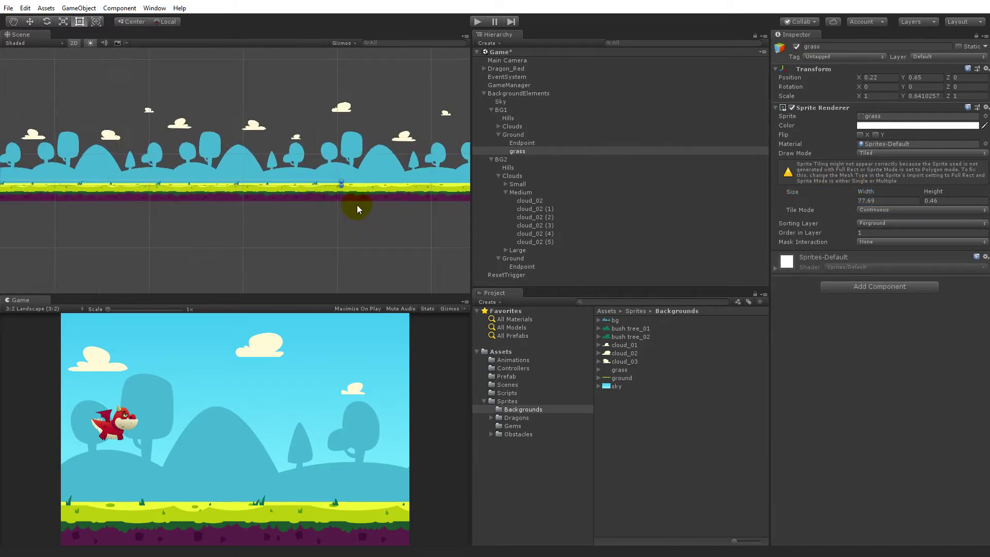
Raise BG1 to about Y 11.8 to inspect where its ground and grass end, and undo the move
click(501, 110)
key(f)
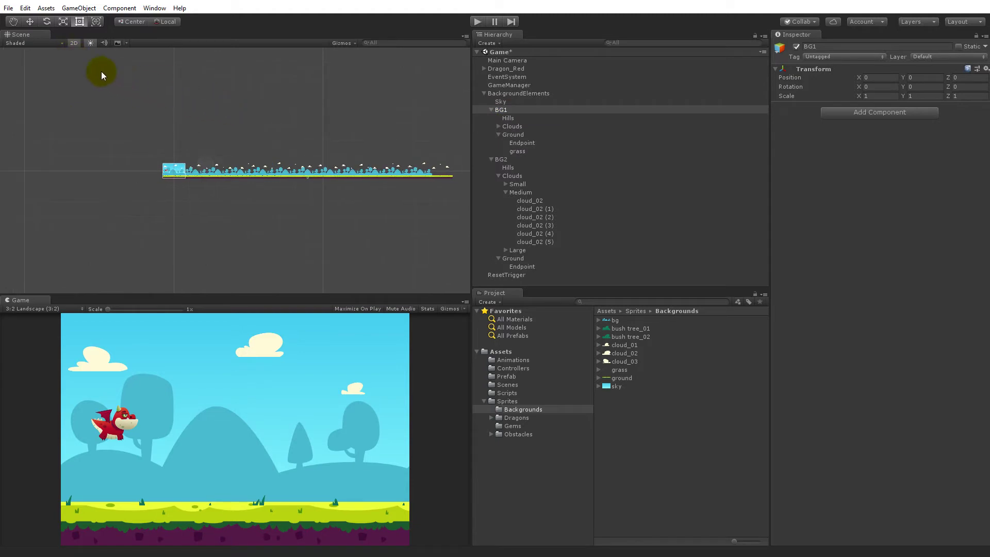
click(31, 22)
drag(236, 128, 239, 110)
scroll(285, 176, up, 3)
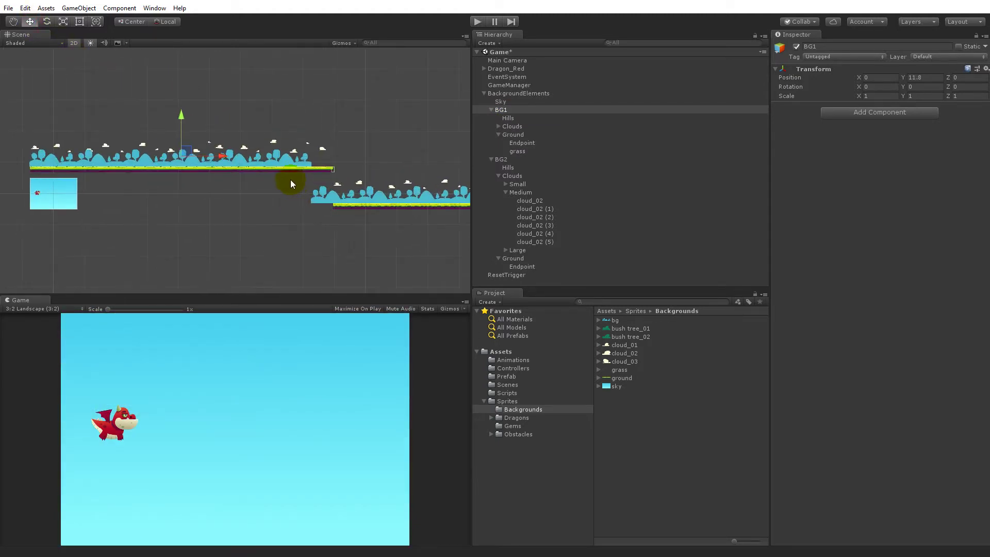
scroll(289, 180, up, 8)
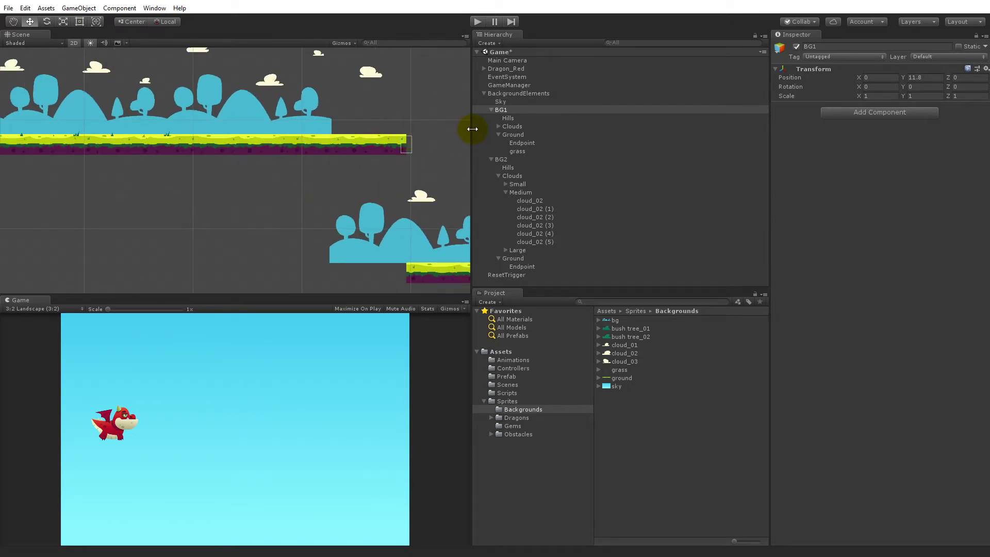
key(ctrl+z)
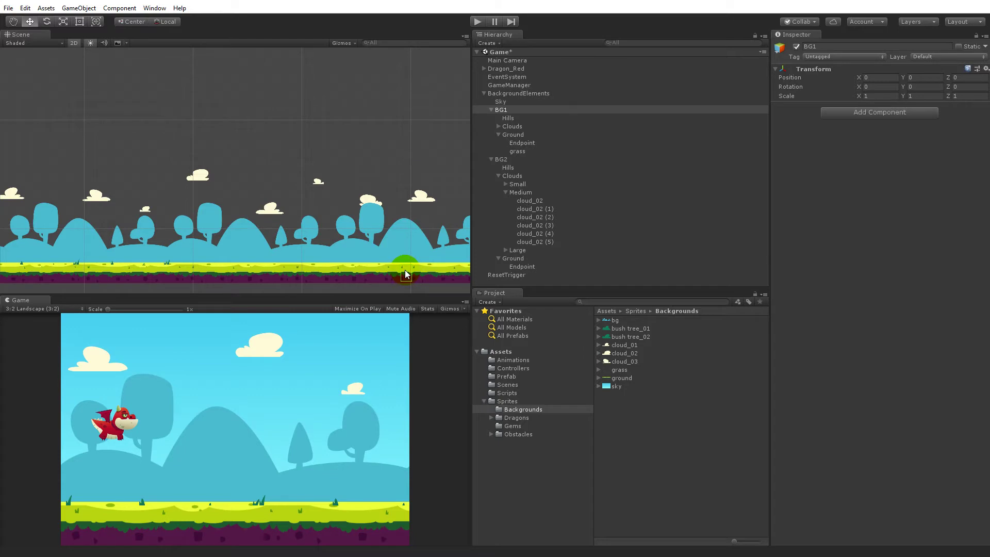
Widen the BG1 grass to about 95.7 and check its end against the BG1 ground's endpoint
click(518, 151)
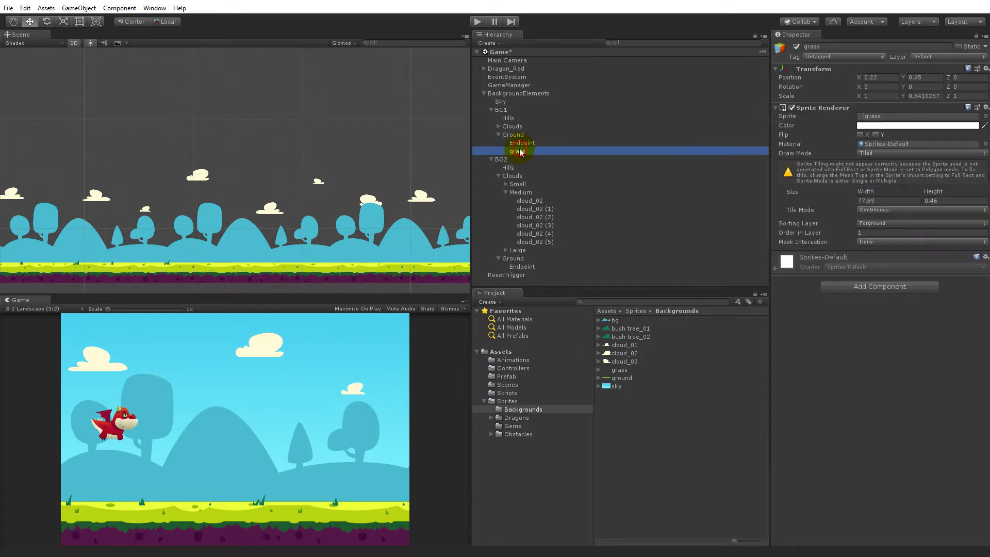
click(865, 192)
drag(918, 192, 917, 186)
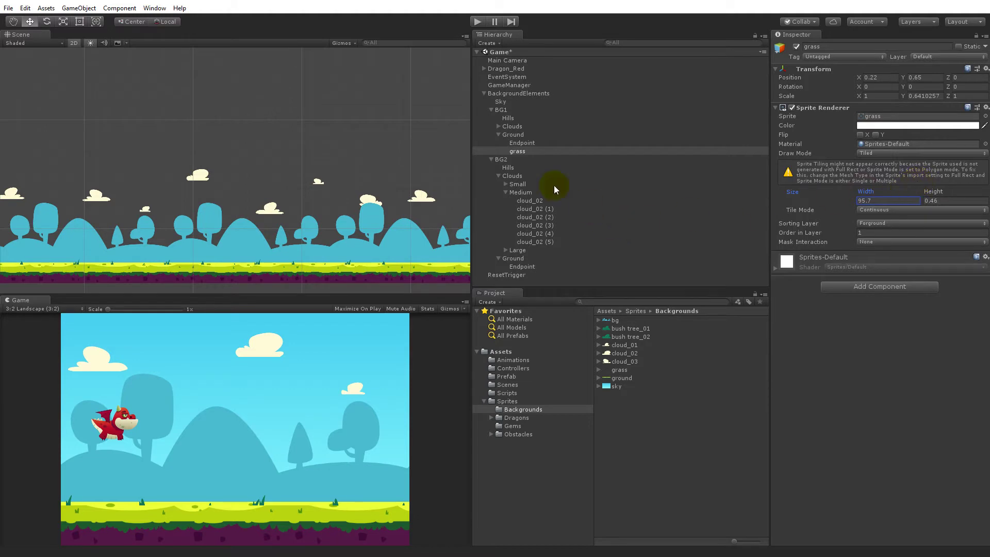
click(501, 95)
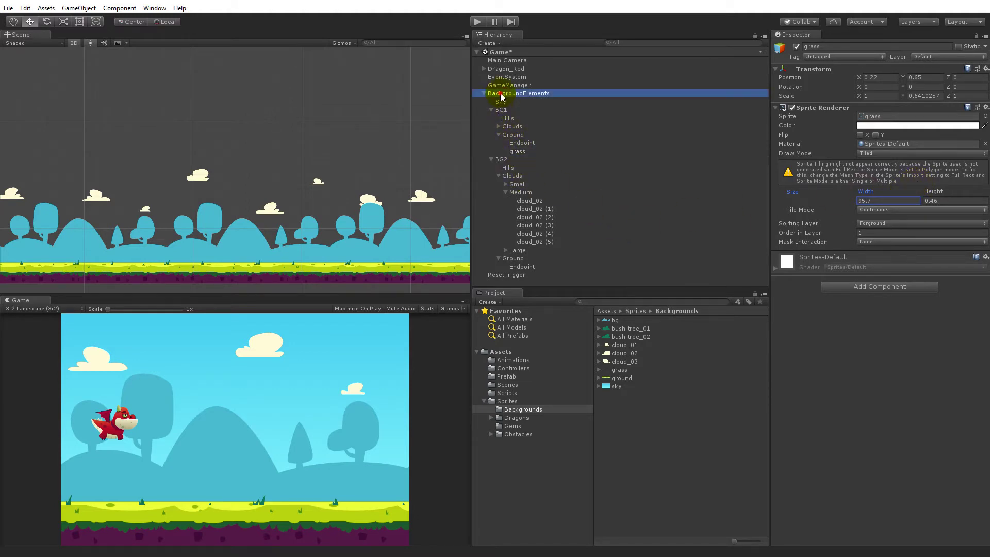
click(501, 102)
click(504, 109)
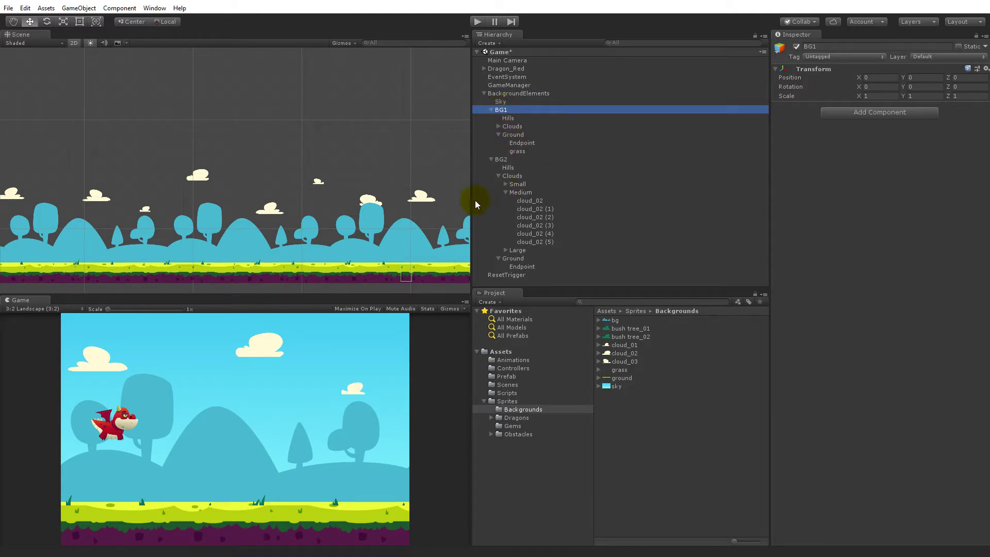
Duplicate the grass, parent the copy to BG2's Ground, and set its X position to 0.22 like the original
click(521, 153)
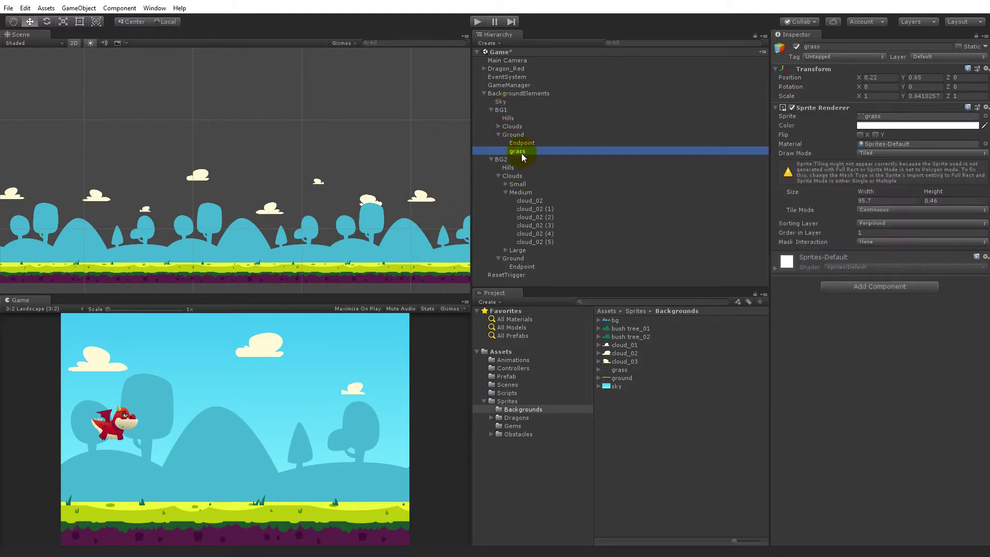
key(ctrl+d)
drag(519, 156, 520, 267)
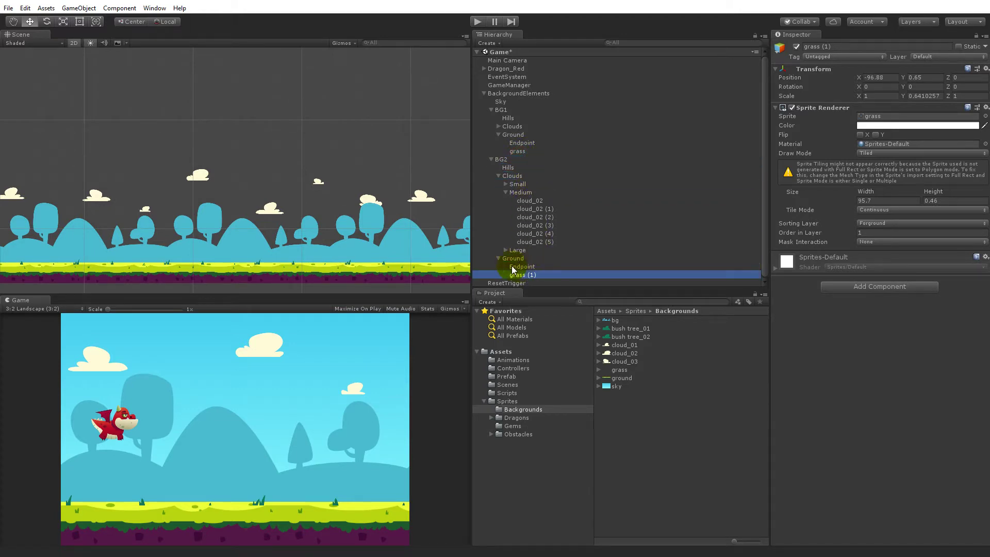
click(519, 151)
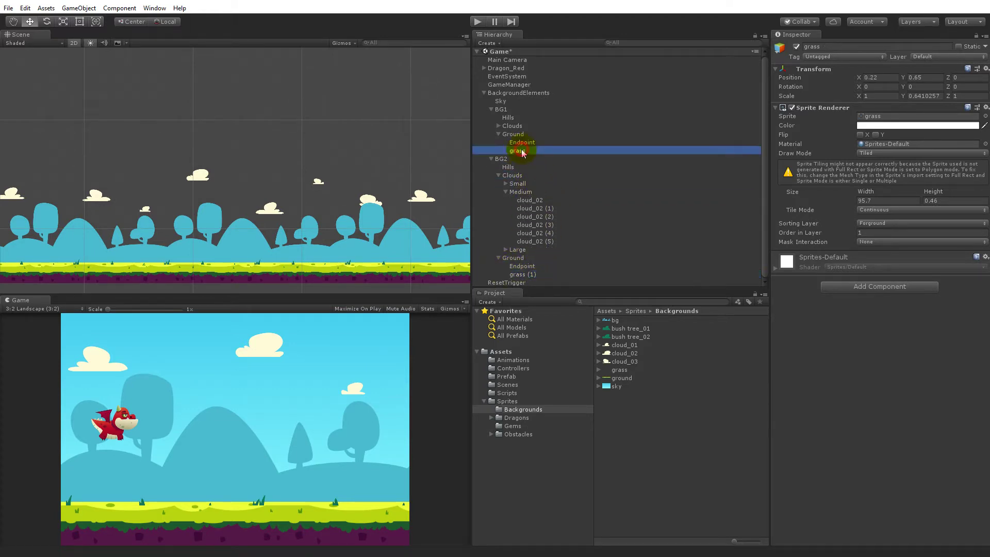
click(886, 78)
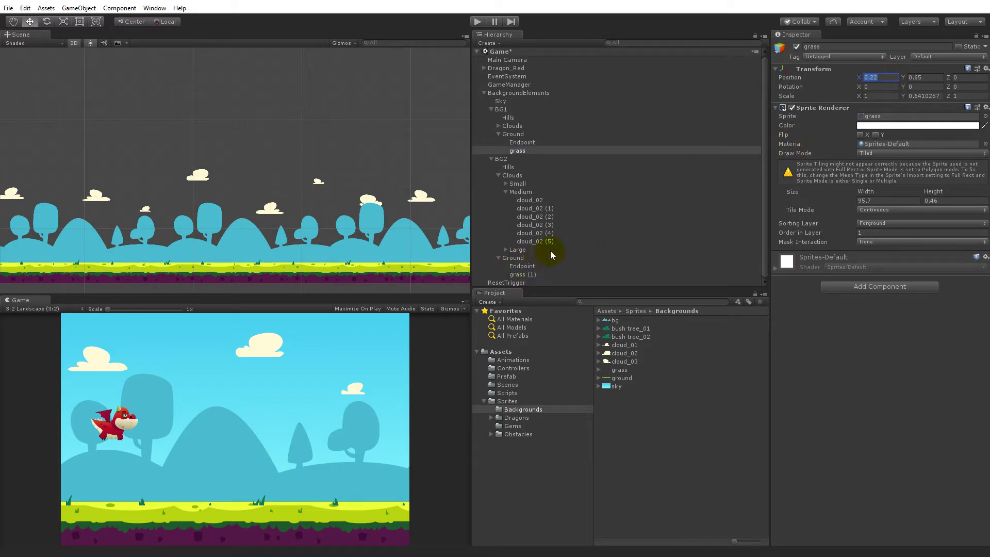
click(516, 275)
click(882, 79)
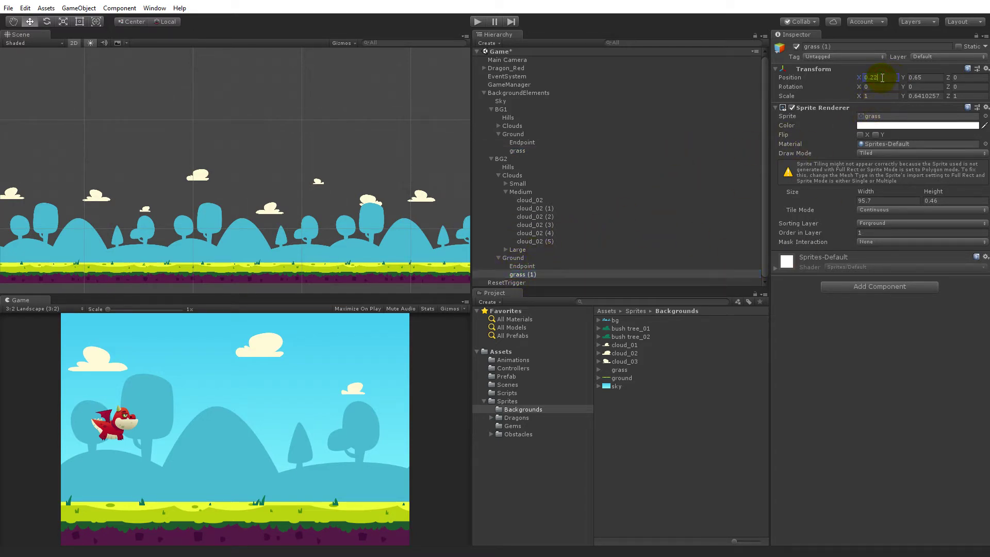
scroll(375, 227, down, 20)
middle_drag(403, 262, 203, 234)
middle_drag(354, 247, 525, 256)
middle_drag(237, 254, 467, 239)
scroll(300, 239, up, 5)
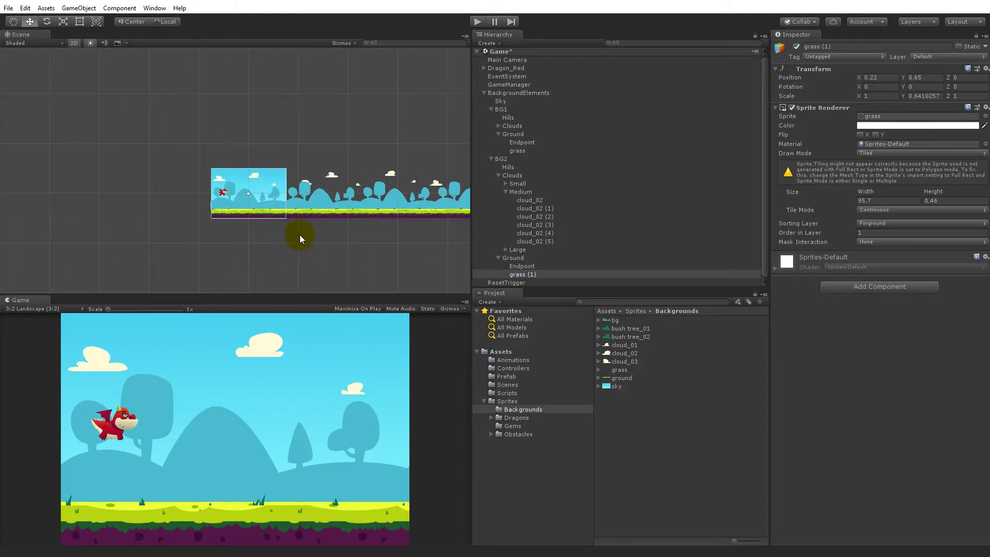
scroll(315, 238, up, 3)
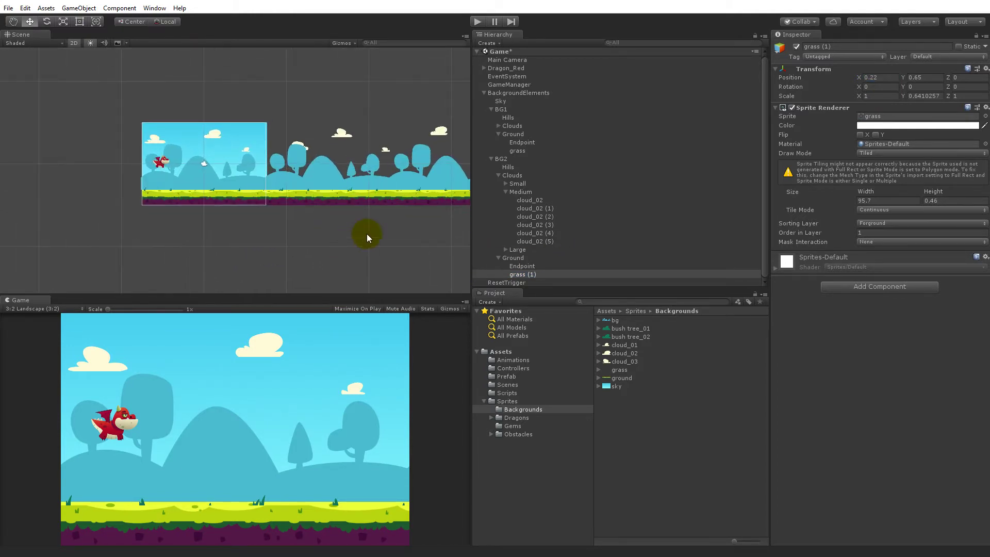
Collapse BG2's Ground and Medium clouds, and add the bush tree_01 and bush tree_02 sprites under BG1's Ground
click(498, 258)
click(509, 192)
click(506, 192)
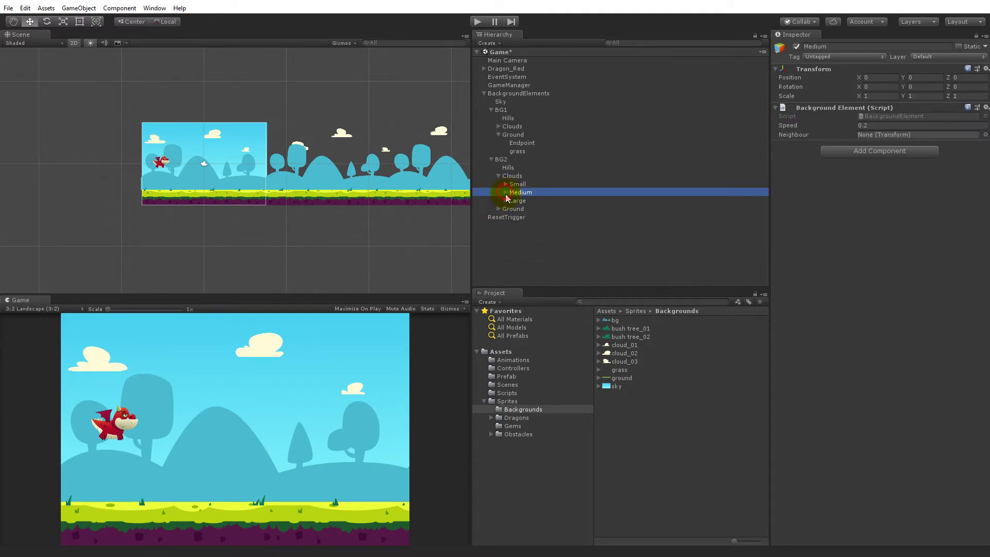
click(513, 134)
drag(621, 330, 515, 135)
drag(630, 337, 511, 136)
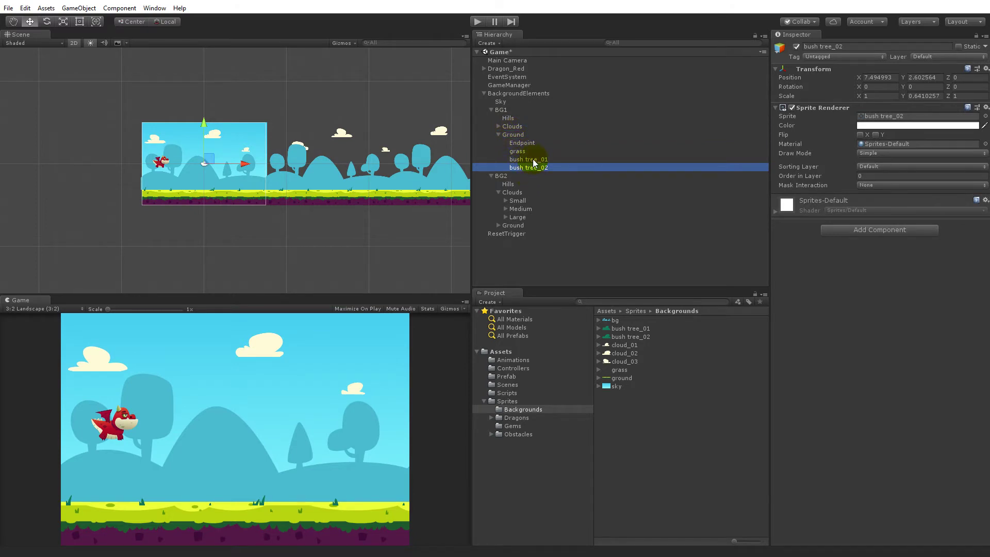
Set bush tree_02's sorting layer to Forground with an order in layer of 1, keeping its draw mode Simple
click(864, 166)
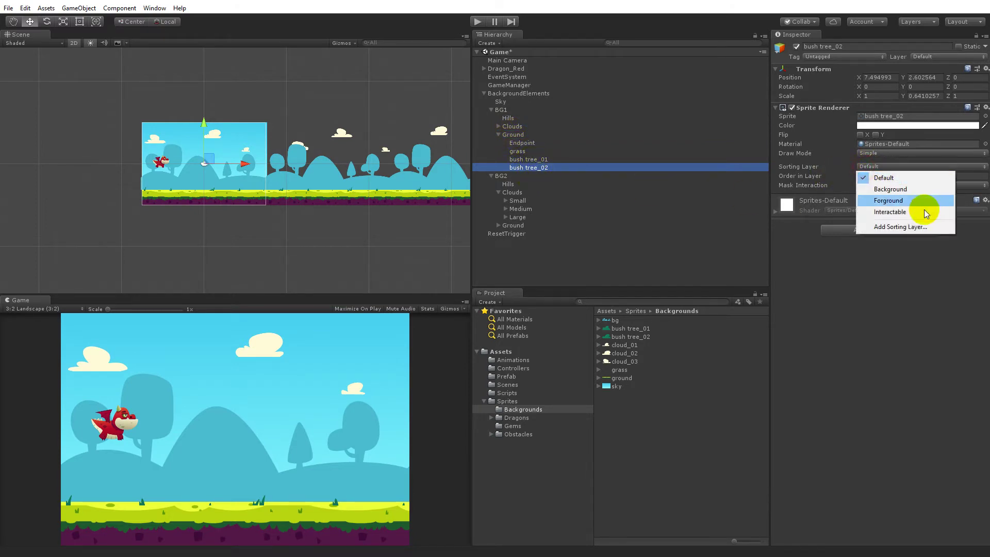
click(923, 206)
click(892, 153)
click(883, 164)
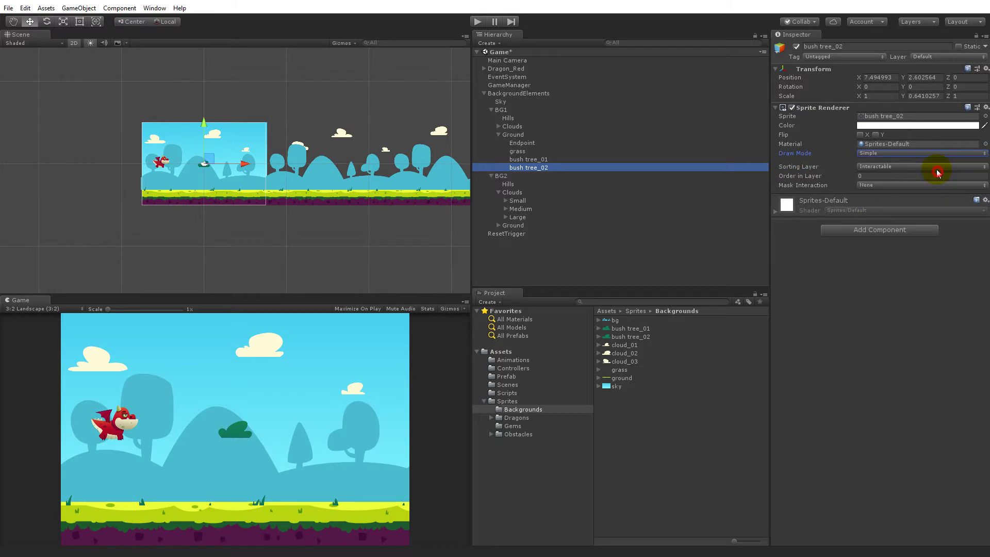
click(934, 166)
click(936, 198)
click(881, 177)
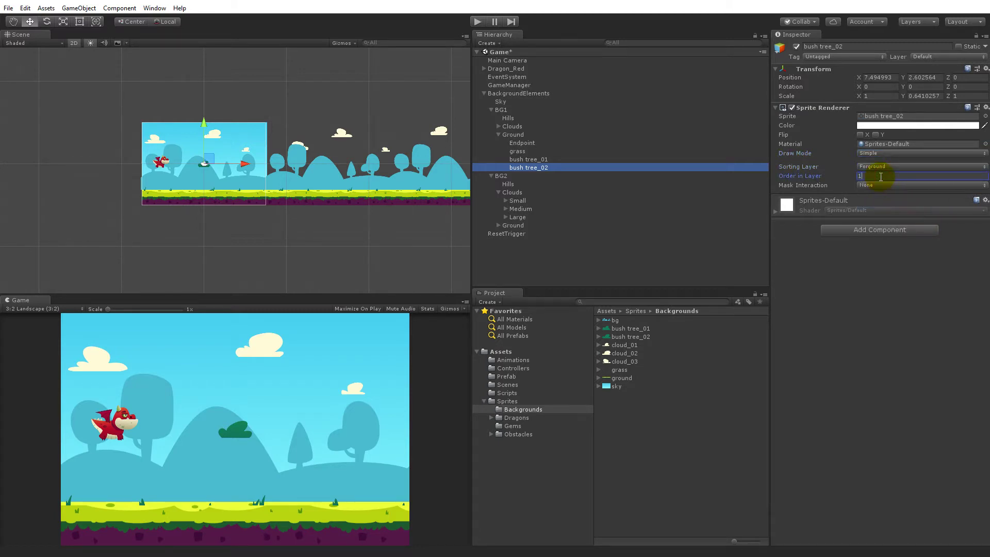
Set bush tree_01's sorting layer to Forground and its order in layer to 1
click(523, 159)
click(251, 162)
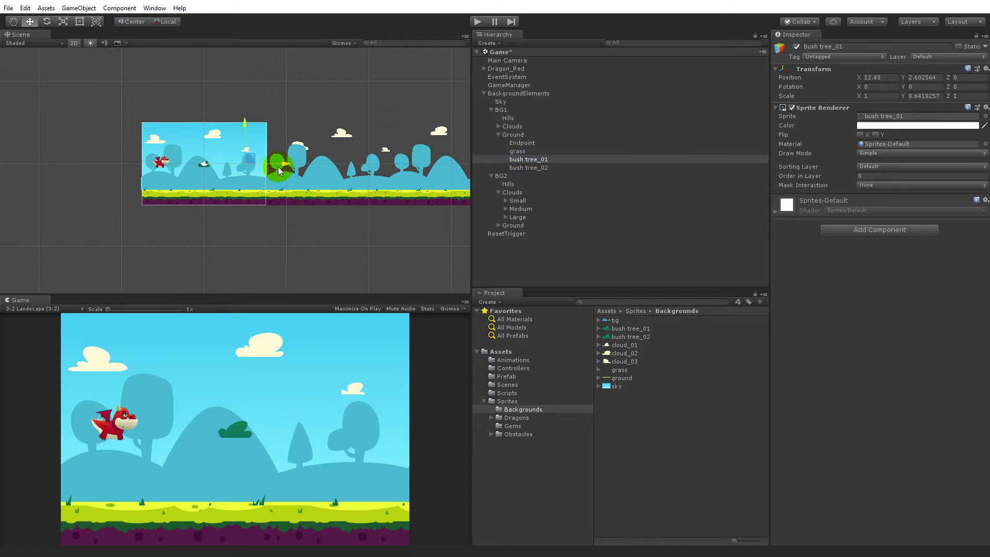
click(887, 152)
click(939, 166)
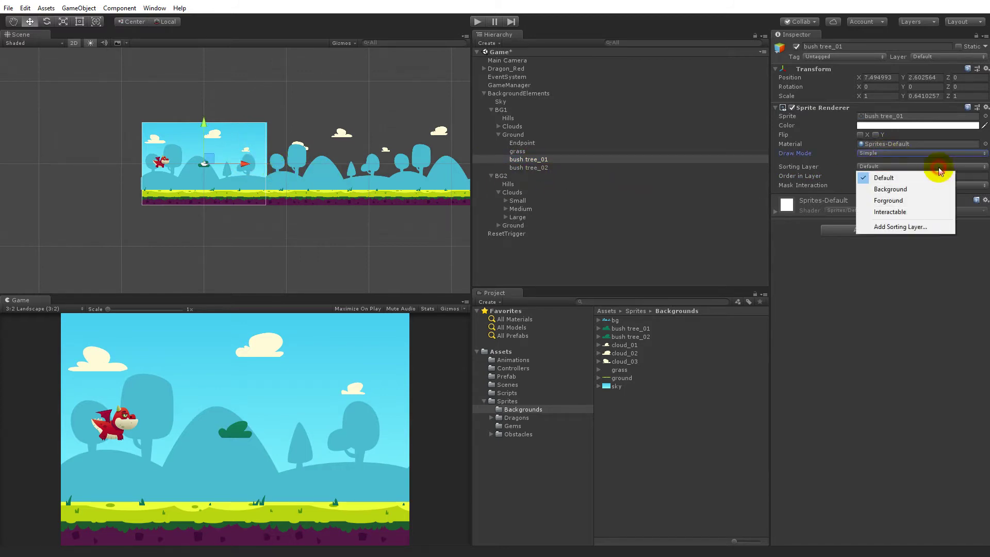
click(903, 200)
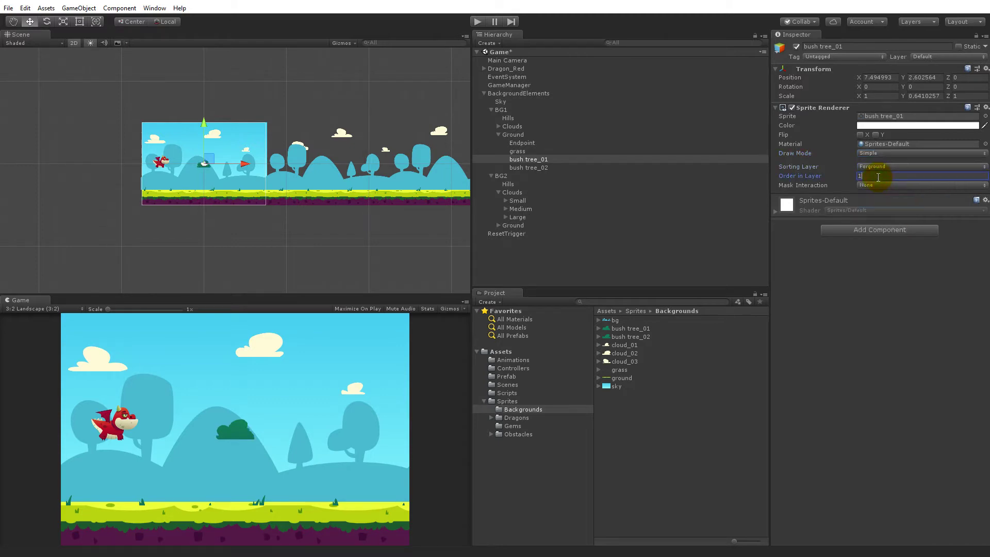
Move both bushes down to BG1's ground, with bush tree_02 farther right than bush tree_01
click(535, 167)
drag(240, 166, 293, 187)
drag(249, 145, 215, 140)
Shift bush tree_01 left to about X 5.49 and seat it on the ground at about Y 0.893
click(523, 160)
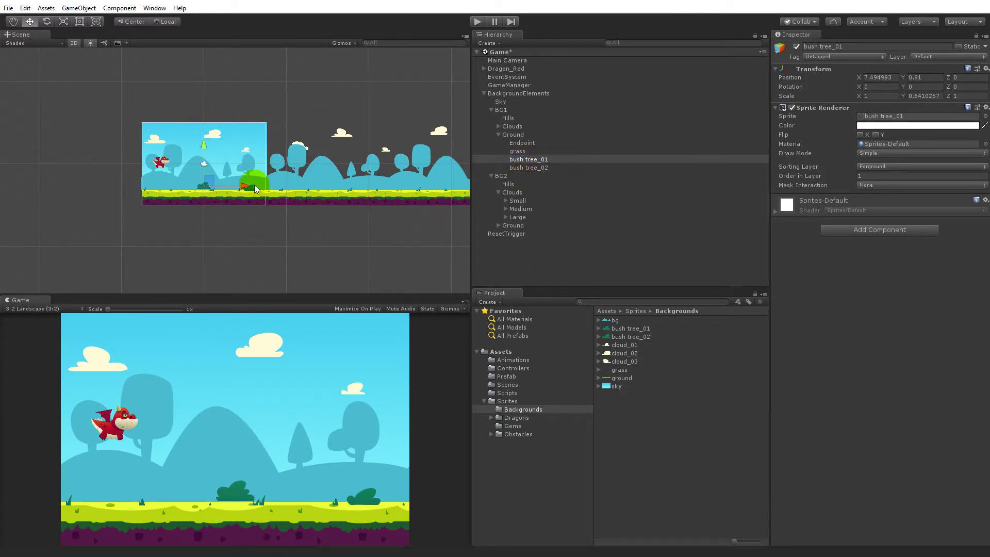
drag(255, 184, 231, 185)
scroll(241, 209, up, 6)
drag(218, 127, 218, 128)
Adjust bush tree_02's height so it sits on the ground at about Y 0.846
scroll(288, 213, down, 3)
middle_drag(370, 219, 57, 205)
click(329, 162)
drag(348, 137, 345, 128)
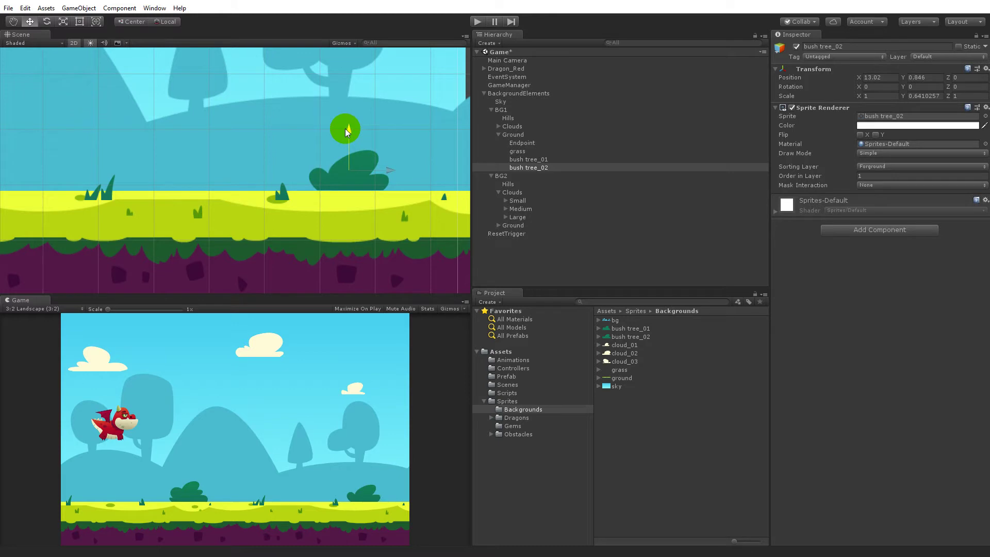
Duplicate both bushes, move the copies right to about X 21.01 and 28.54, and flip the bush tree_01 copy on X
scroll(333, 192, down, 10)
scroll(385, 253, down, 3)
ctrl+click(536, 162)
key(ctrl+d)
drag(280, 214, 376, 205)
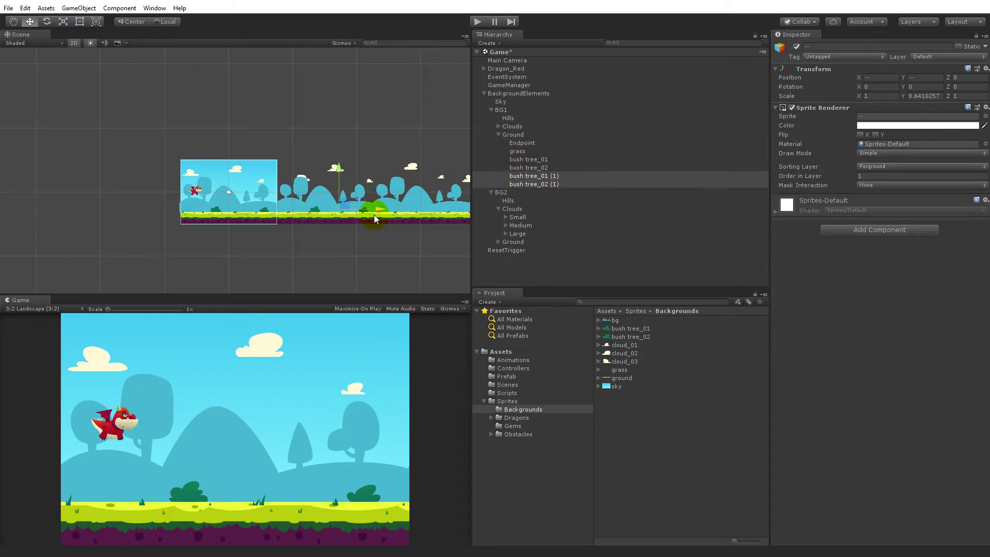
scroll(397, 240, down, 2)
click(550, 177)
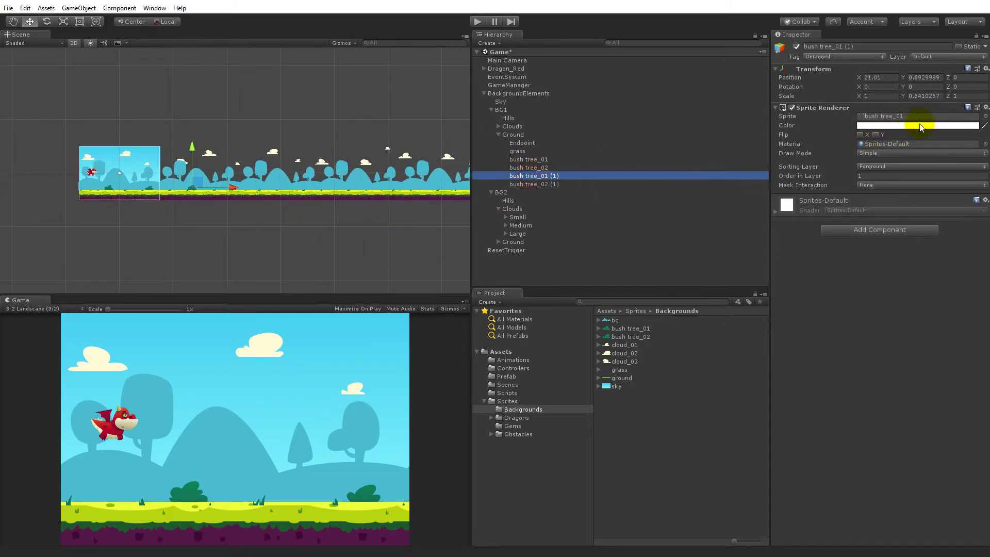
click(861, 135)
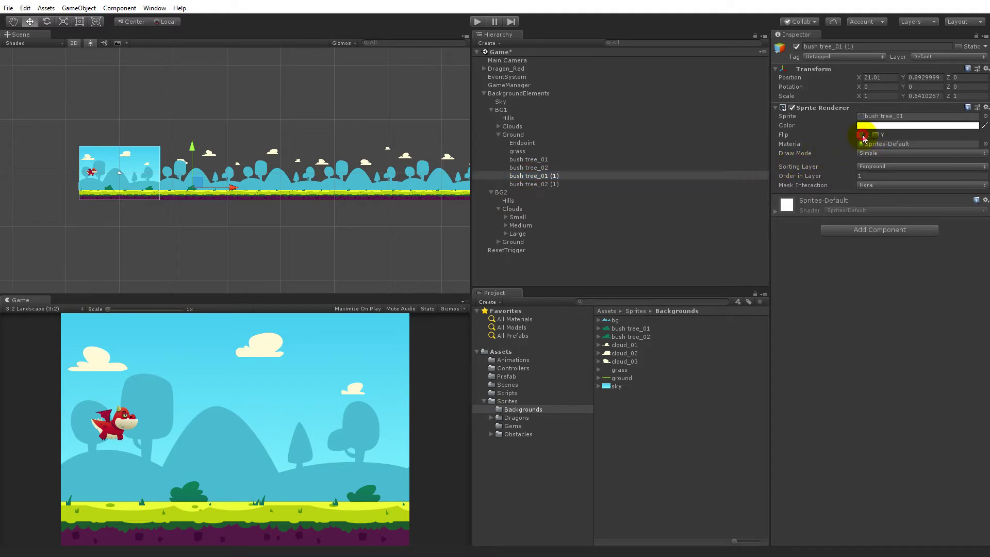
Duplicate the second bush pair, move the copies to about X 47.33 and 54.86, and flip the bush tree_02 copy on X
click(537, 184)
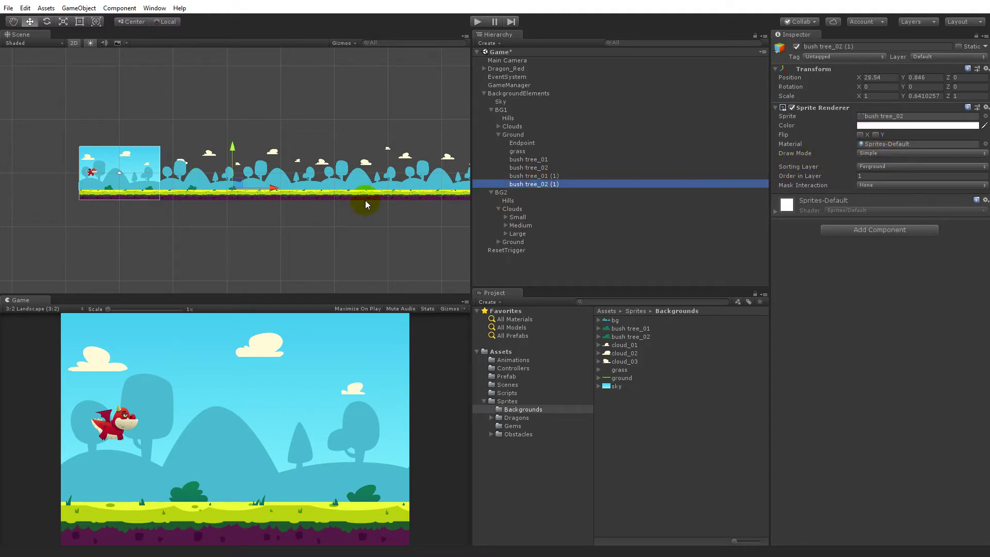
ctrl+click(545, 175)
drag(252, 191, 404, 189)
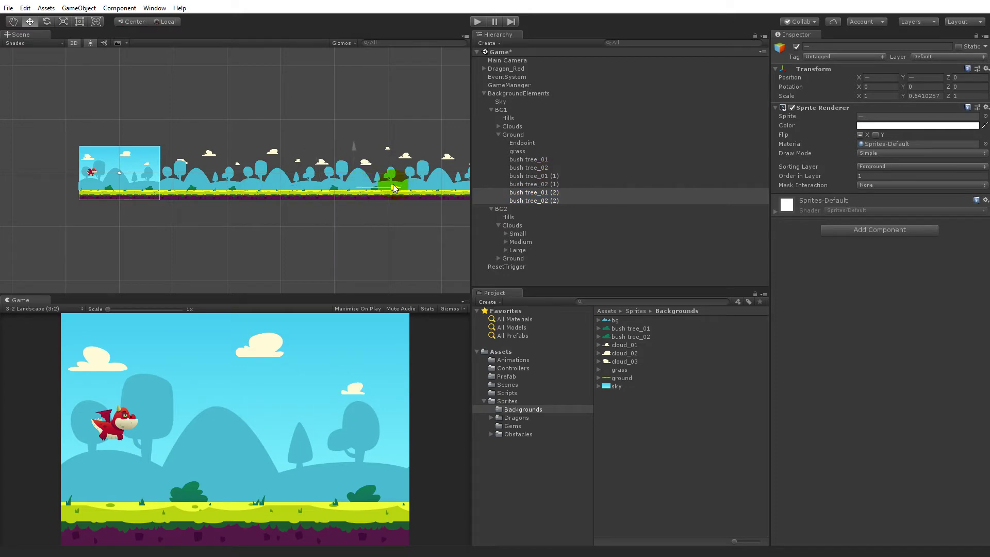
click(535, 193)
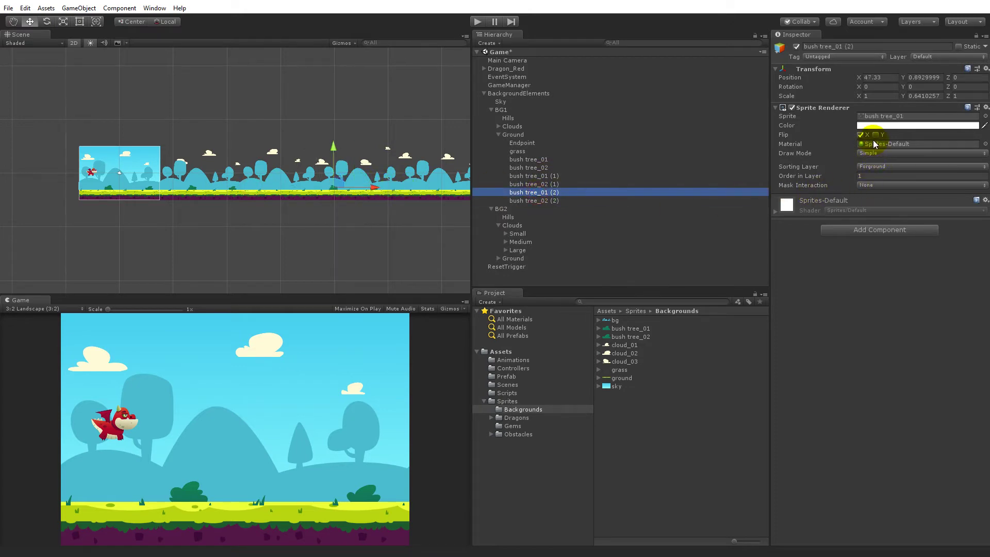
click(592, 201)
click(860, 135)
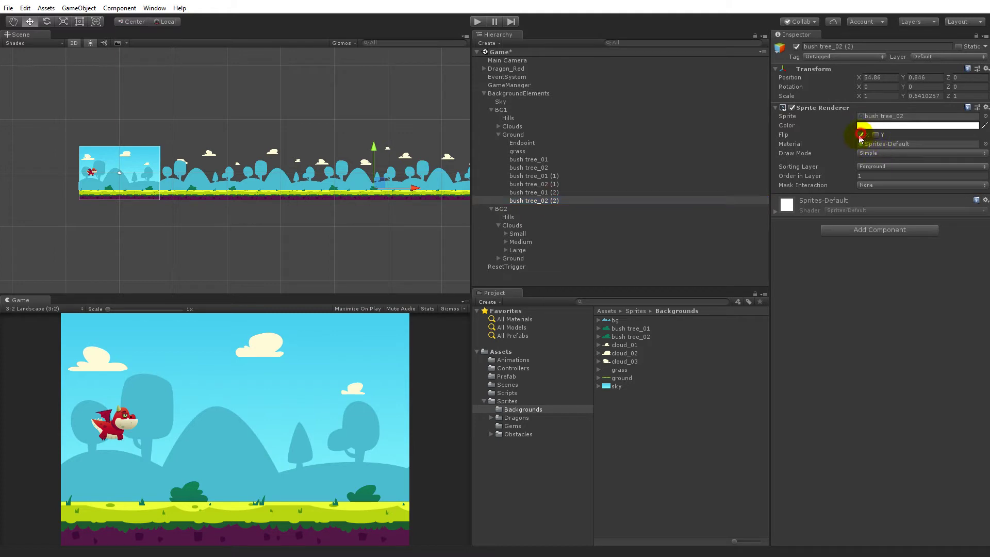
Duplicate the third bush pair, turn off the copies' X flip, and move them farther right along BG1's ground
scroll(419, 228, down, 2)
shift+click(540, 193)
key(ctrl+d)
key(f)
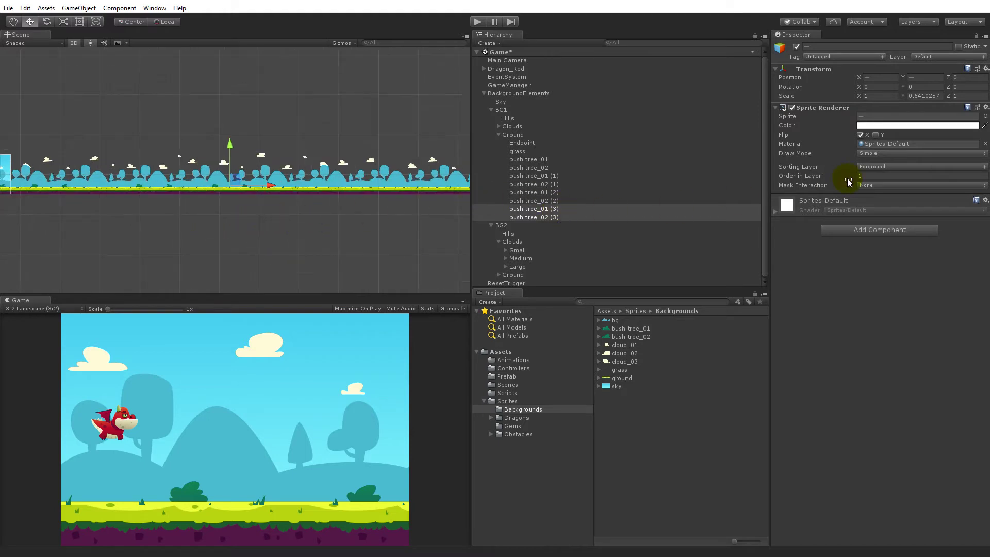
click(860, 135)
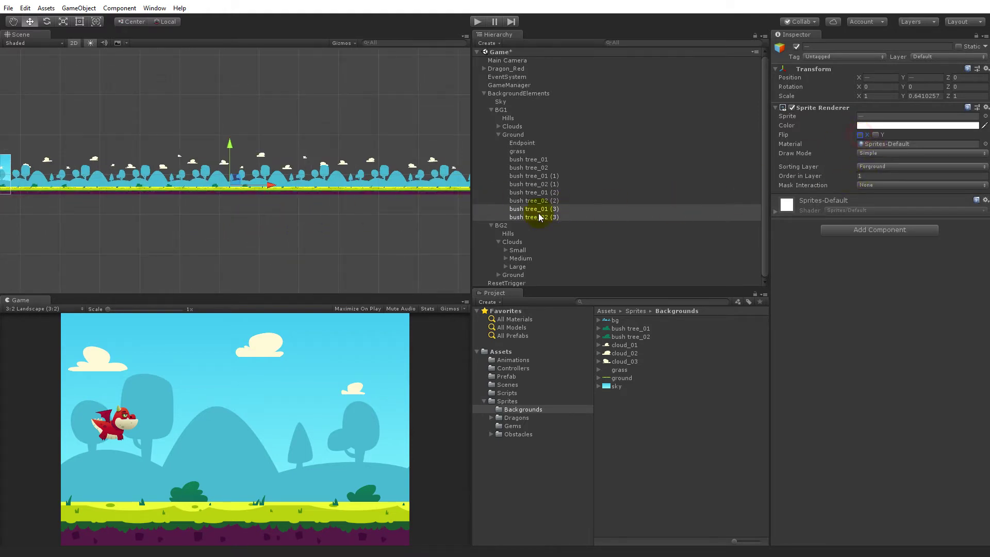
scroll(259, 234, up, 5)
right_drag(233, 230, 325, 230)
scroll(324, 230, down, 2)
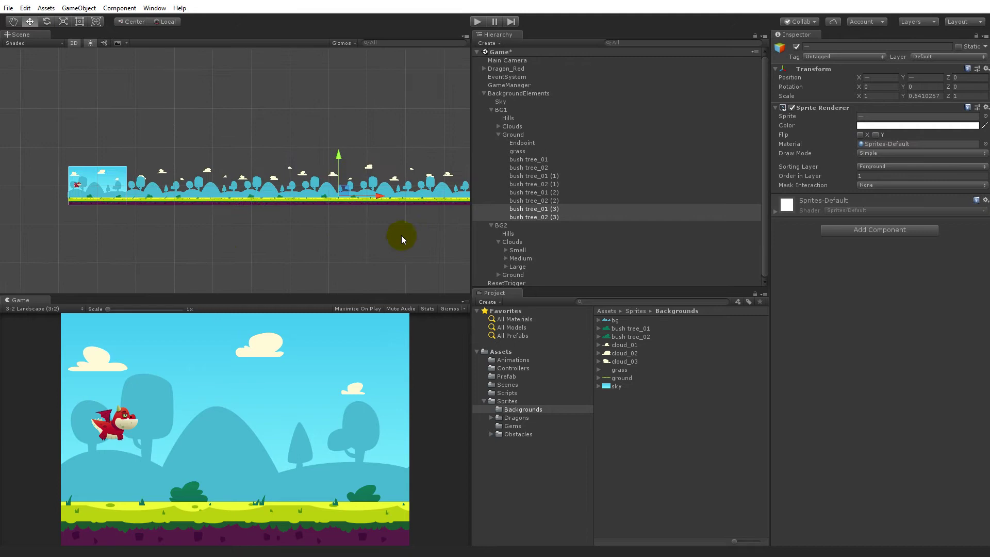
Duplicate all eight bushes and move the copies right past the originals, with the last one at about X 152.53
shift+click(540, 160)
key(ctrl+d)
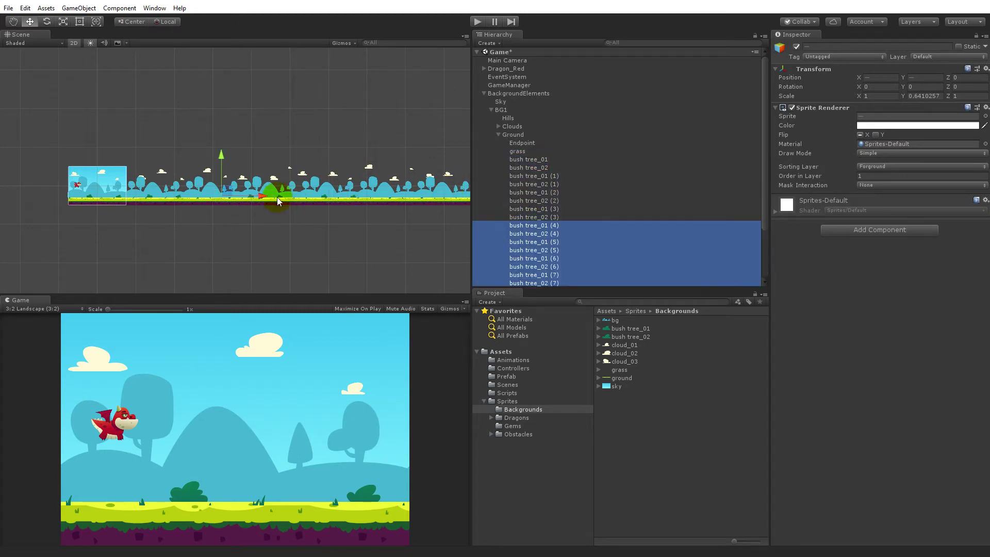
drag(262, 191, 477, 191)
right_drag(400, 239, 48, 230)
scroll(306, 222, up, 2)
key(ctrl+z)
right_drag(225, 204, 555, 203)
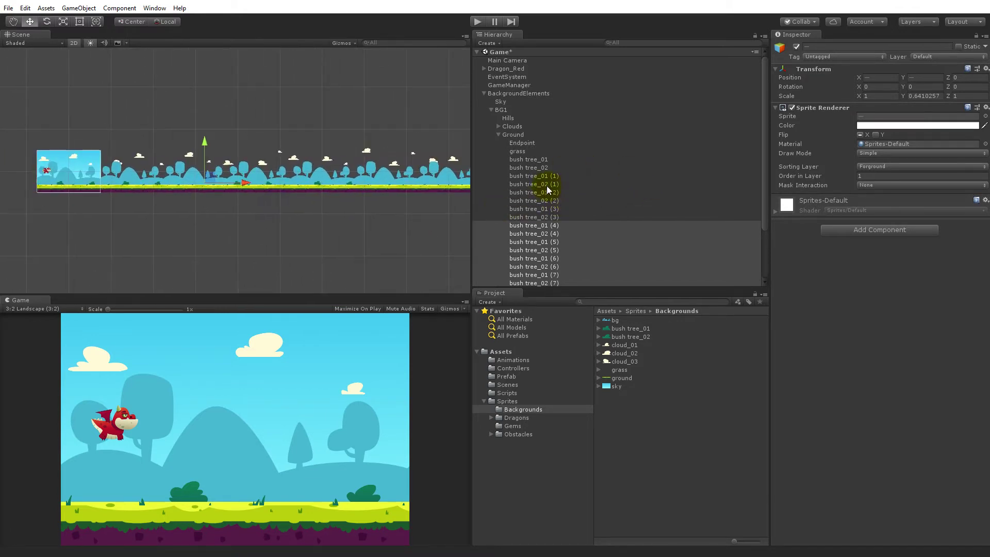
drag(251, 183, 575, 188)
right_drag(382, 225, 49, 200)
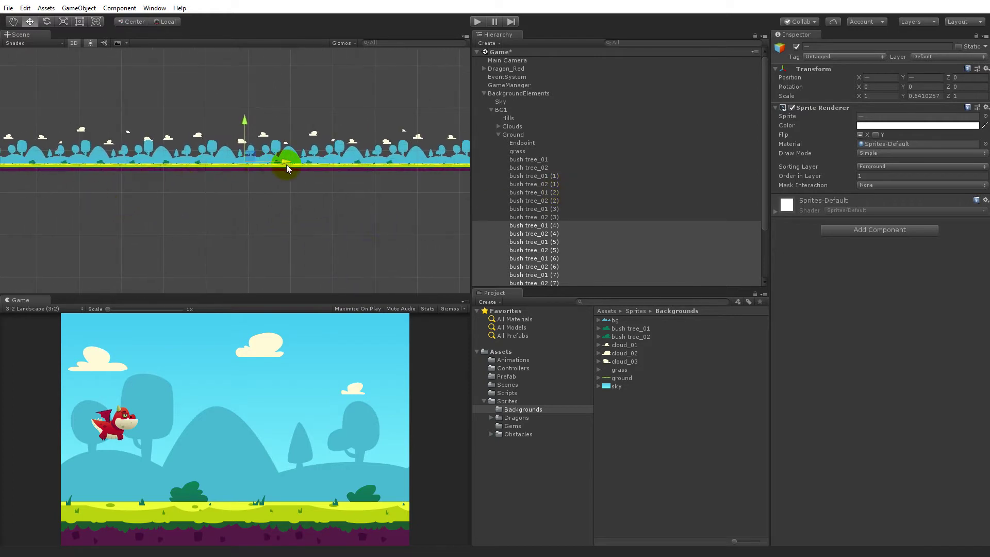
drag(286, 160, 292, 160)
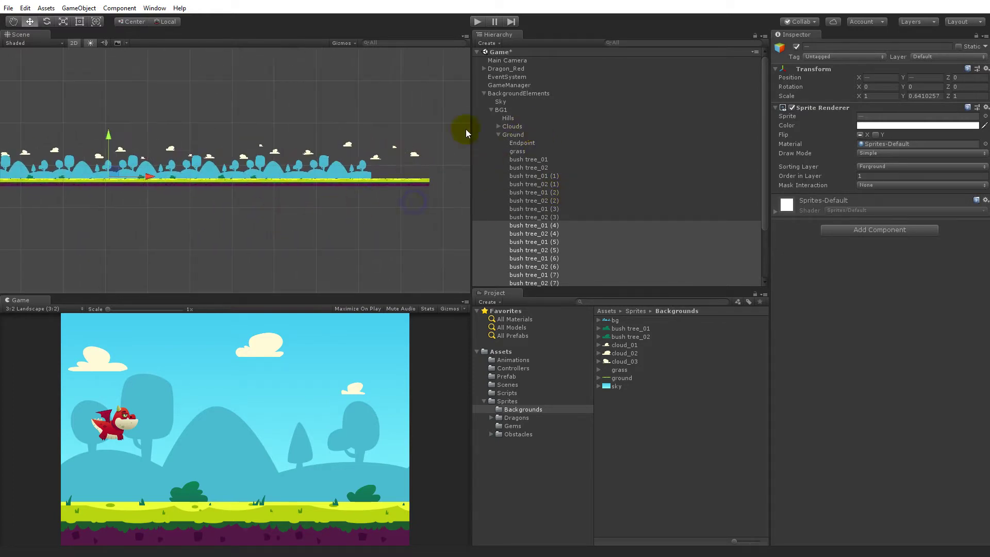
Check the last bush copies against the extent of BG1, and delete bush tree_01 (5)
click(501, 109)
middle_drag(317, 177, 199, 181)
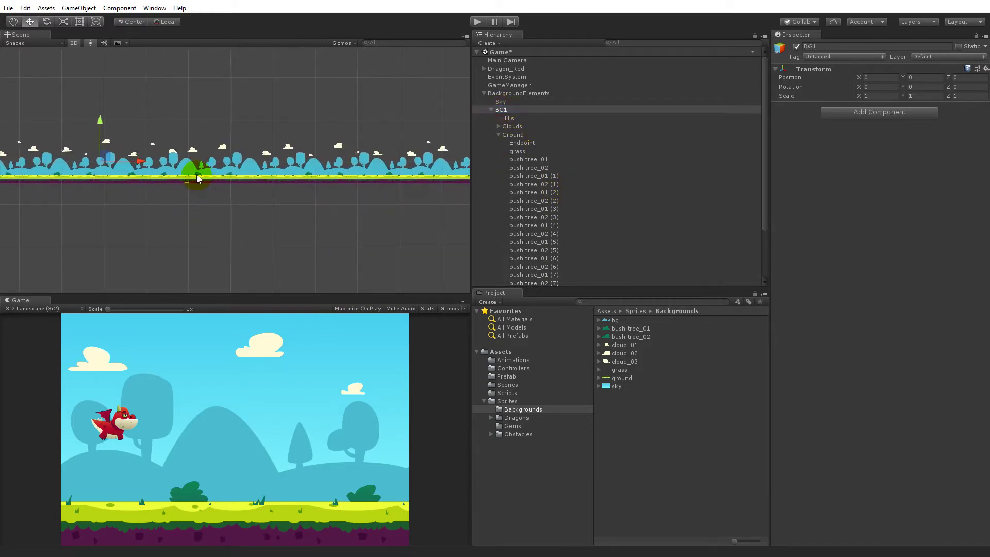
click(198, 175)
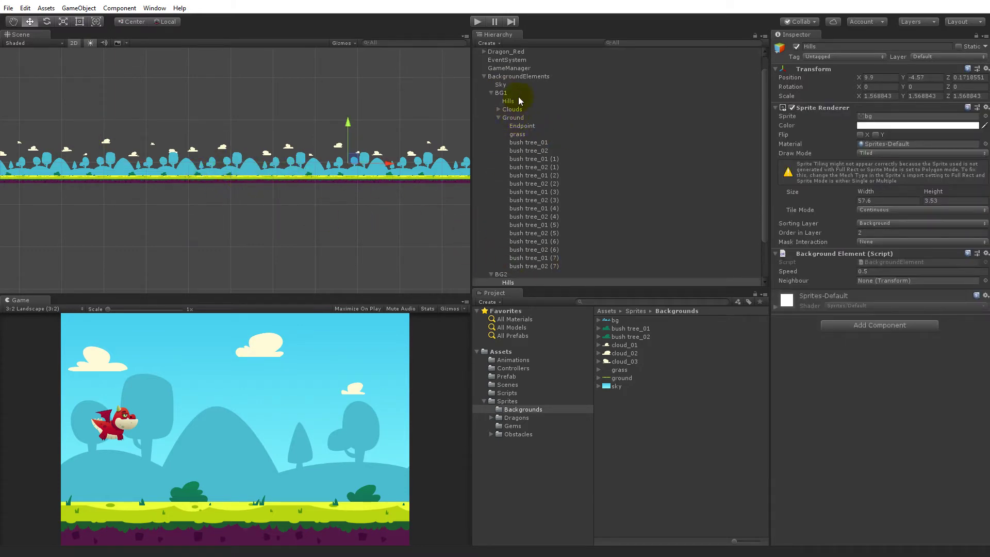
click(509, 78)
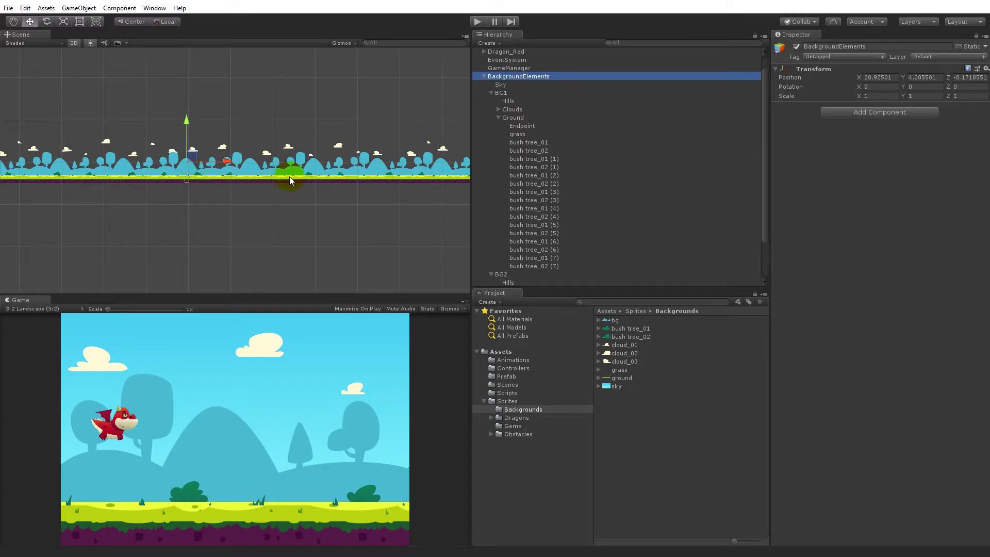
click(531, 266)
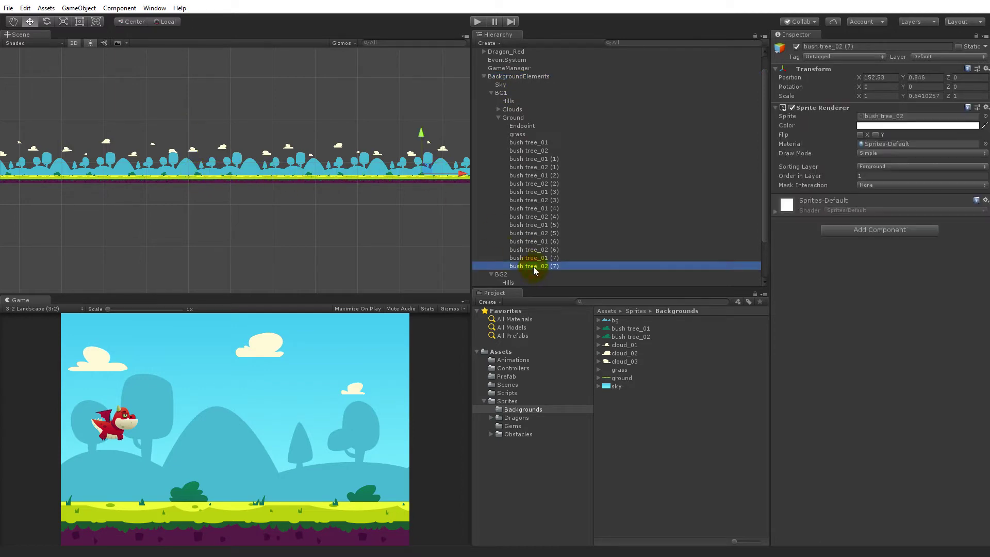
click(534, 259)
key(Up)
key(Up)
key(Up)
key(Up)
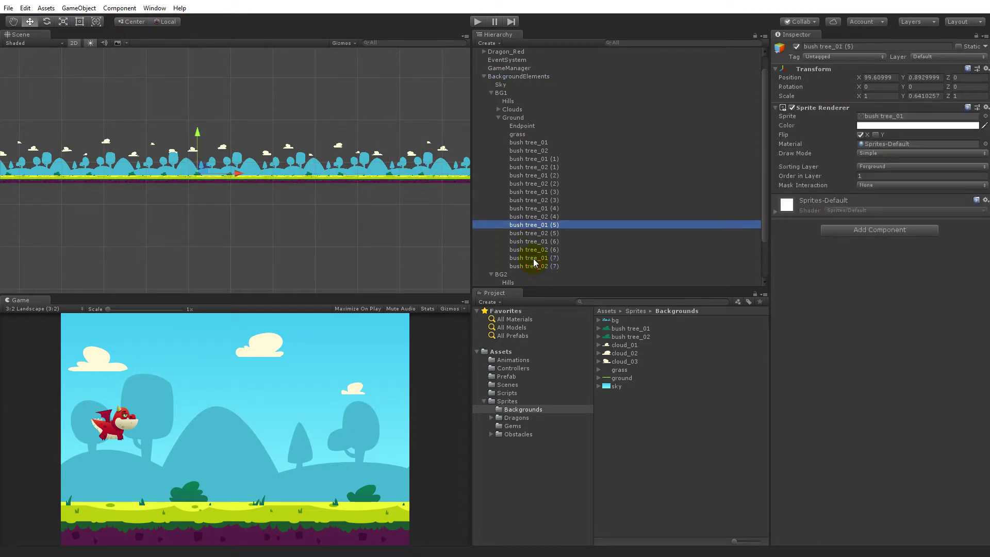
key(Delete)
Delete bush tree_02 (5) and the bush pairs numbered (6) and (7) from BG1's Ground
scroll(533, 263, up, 2)
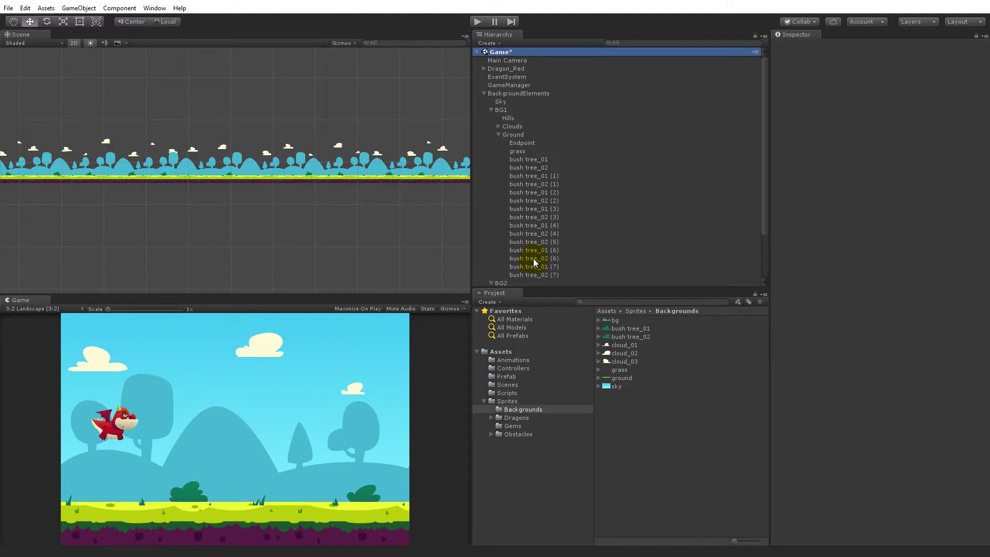
click(539, 250)
shift+click(548, 274)
key(Delete)
click(547, 243)
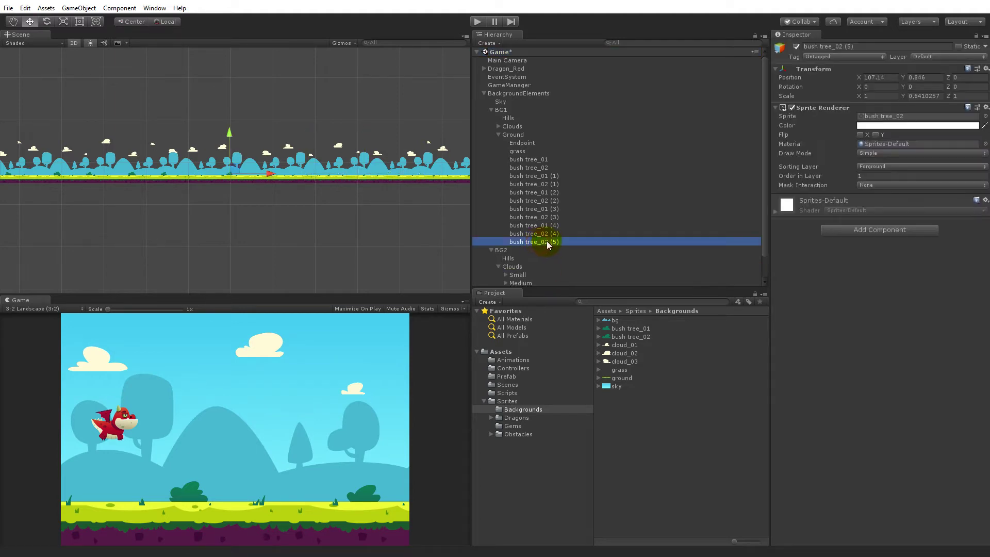
key(Delete)
Examine the spacing of the remaining BG1 bushes along the ground, up to bush tree_02 (4)
right_drag(170, 252, 402, 256)
right_drag(278, 247, 370, 251)
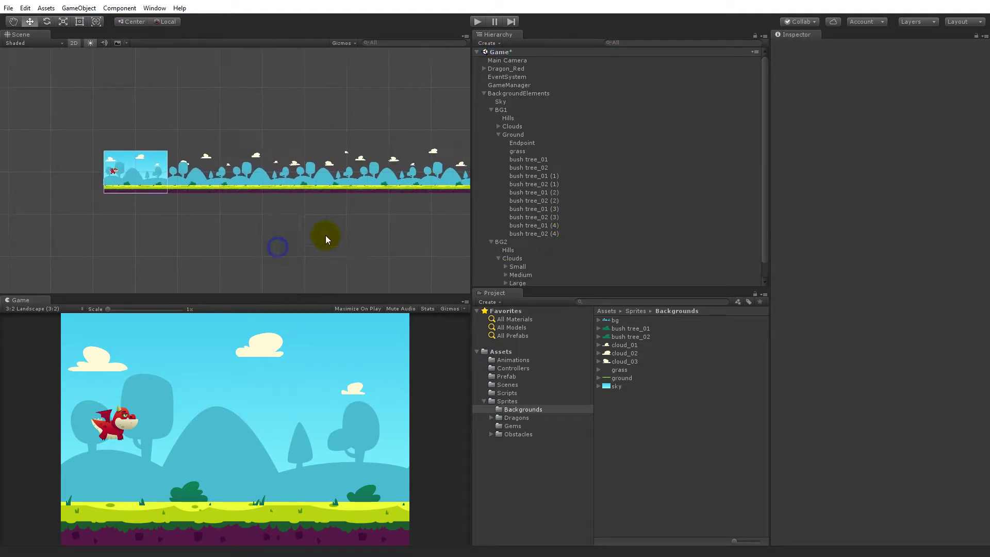
click(533, 160)
double_click(534, 235)
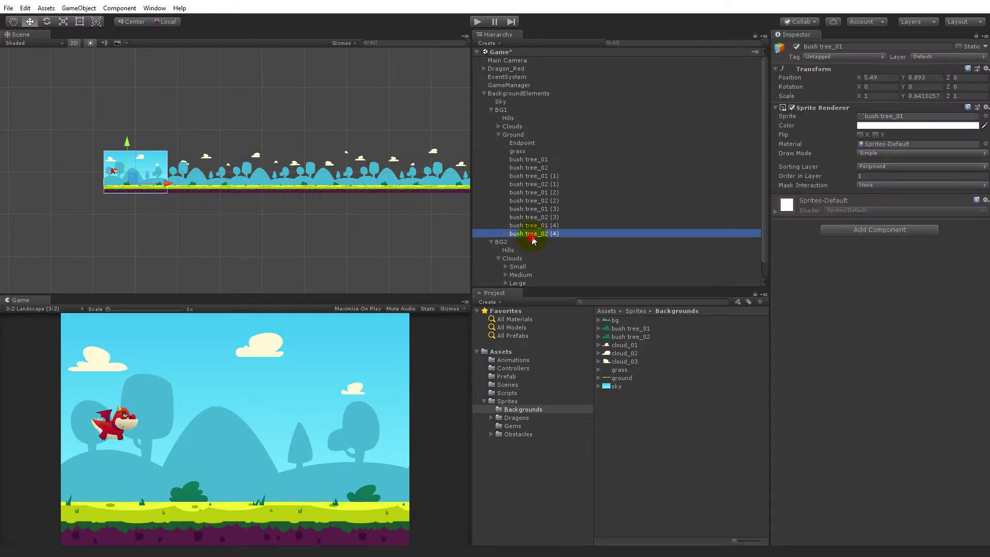
scroll(286, 195, up, 3)
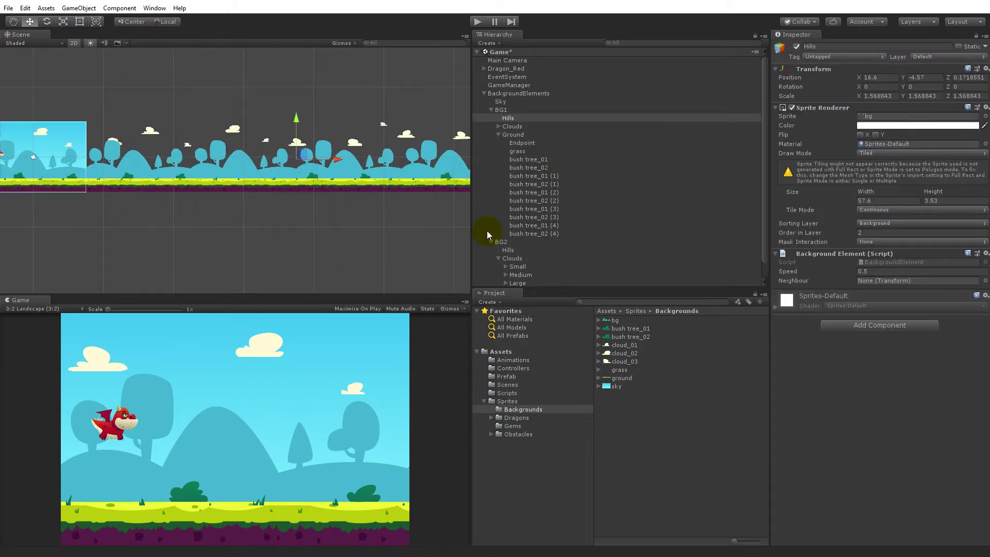
click(530, 234)
key(f)
scroll(255, 246, down, 8)
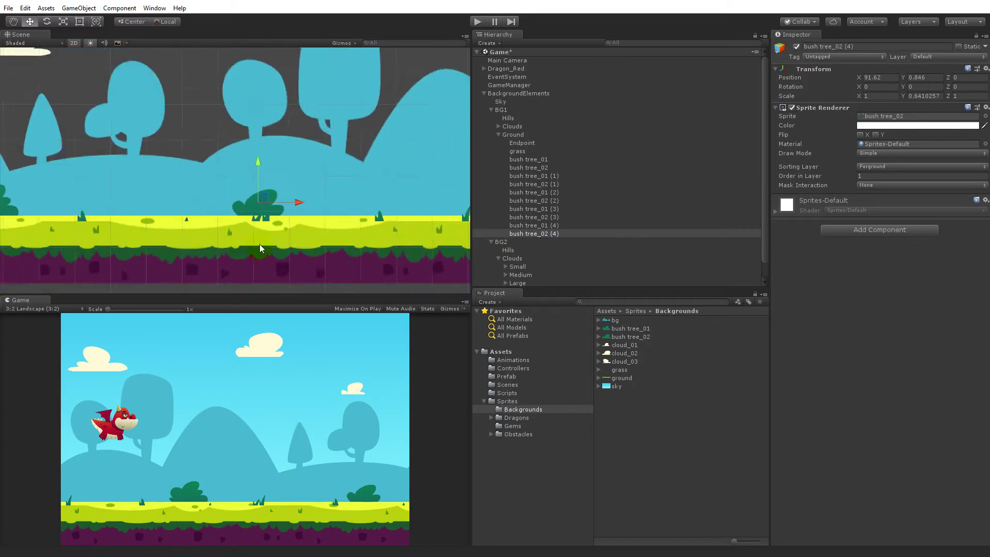
right_drag(263, 264, 360, 209)
scroll(360, 210, down, 5)
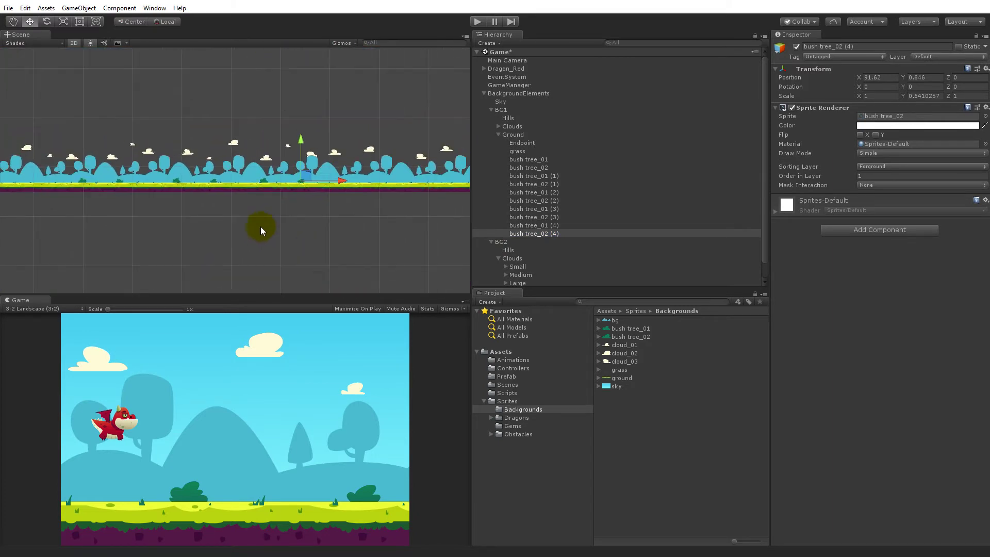
Delete bush tree_02 (4), bush tree_01 (3) and bush tree_02 (1) from BG1's Ground
click(534, 235)
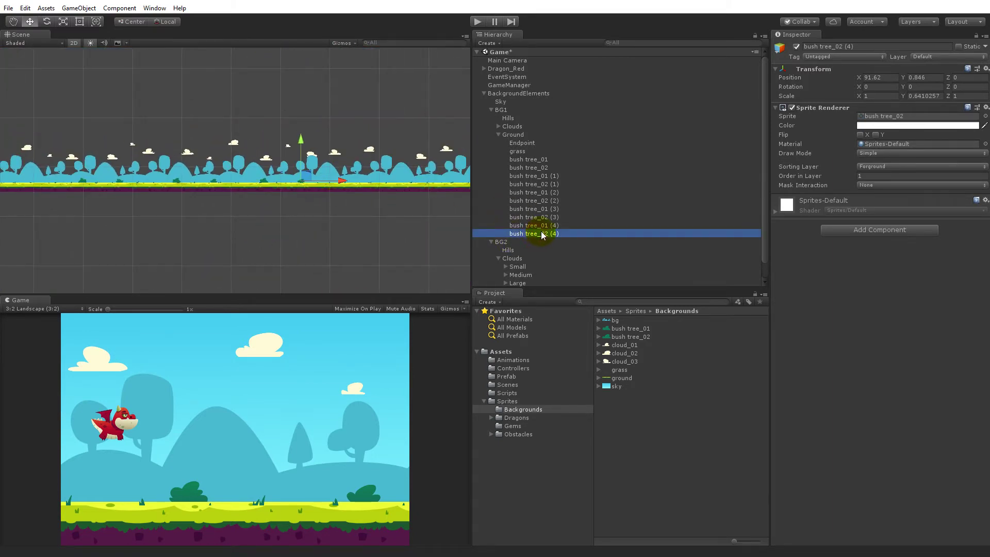
key(Delete)
click(541, 209)
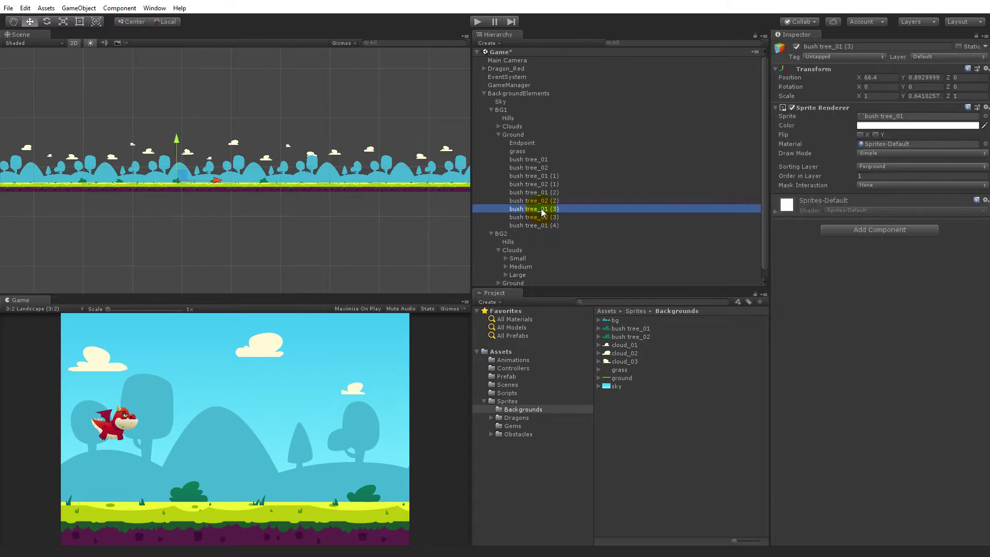
key(Delete)
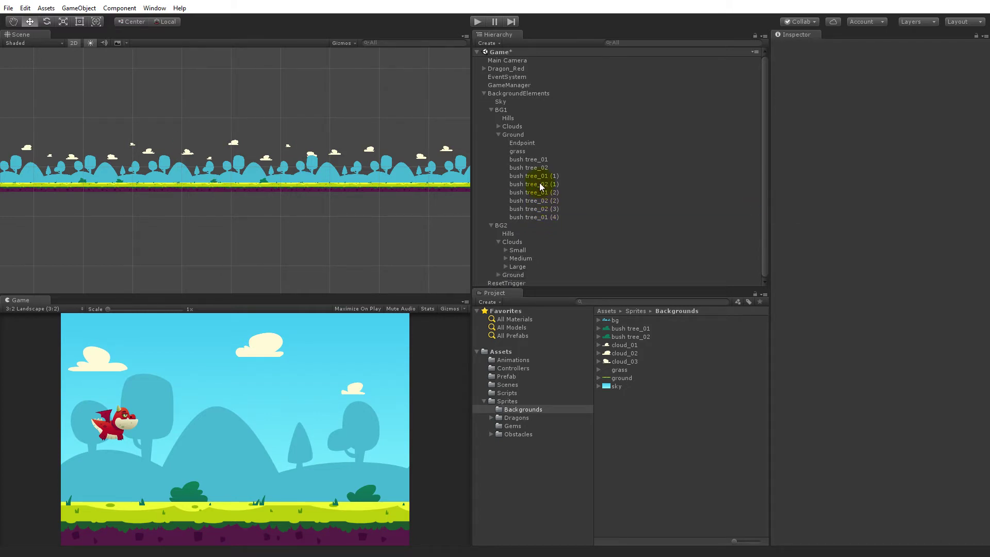
click(539, 184)
key(Delete)
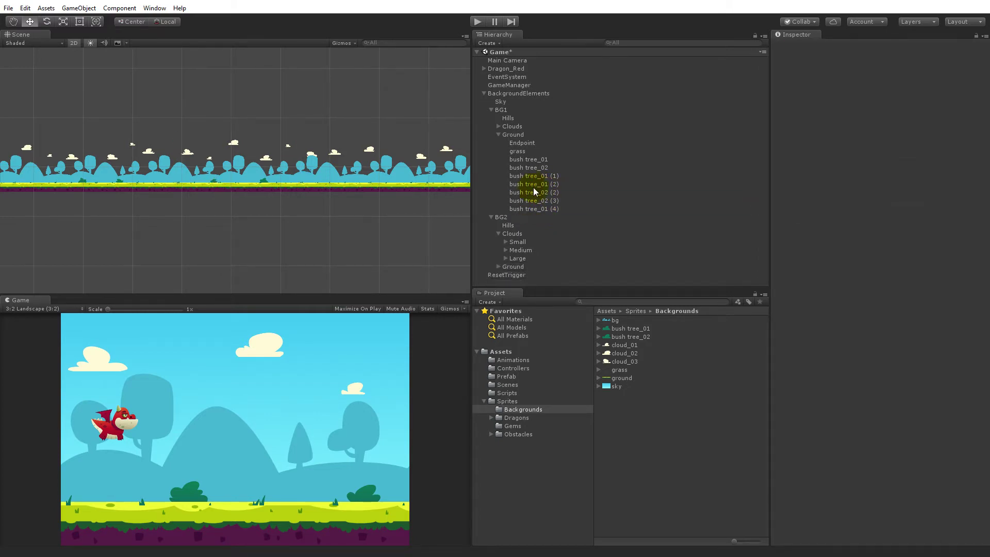
Reposition bush tree_01 (4), bush tree_02 (3) and bush tree_01 (2) along BG1's ground to vary the gaps between bushes
click(549, 200)
click(550, 208)
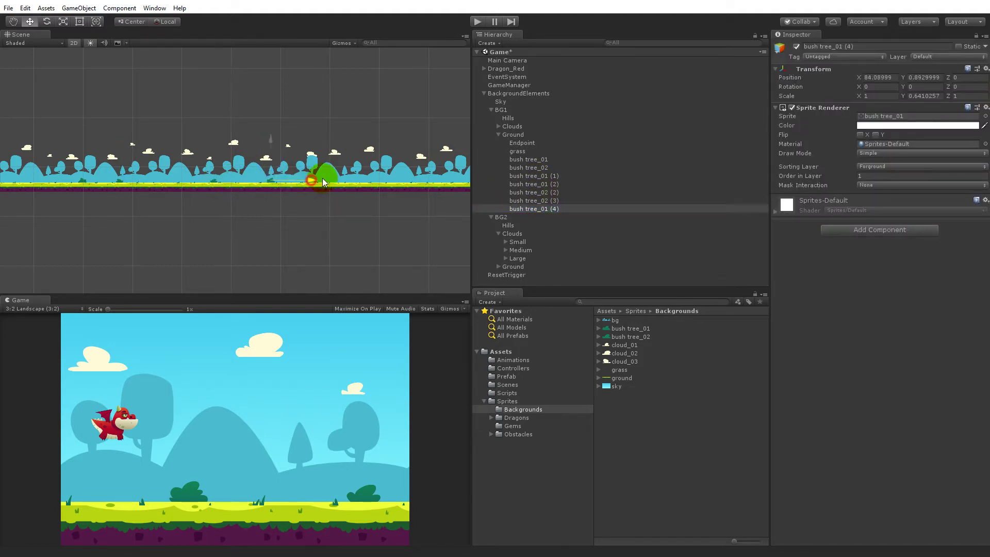
click(514, 200)
drag(263, 179, 238, 180)
middle_drag(85, 192, 259, 207)
click(256, 197)
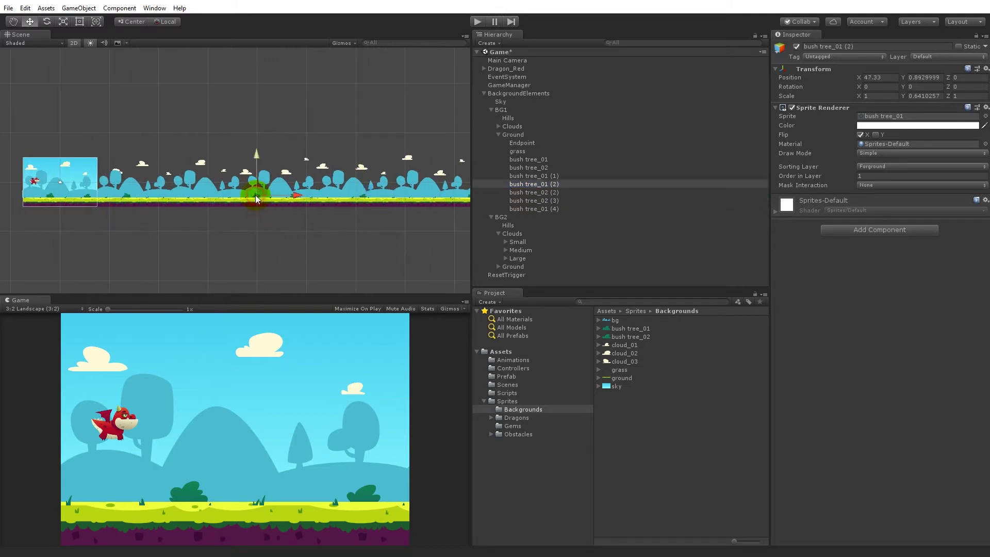
drag(293, 194, 247, 193)
Move the second bush, bush tree_02, to about X 14.6 and review the bush spacing along the whole ground
click(129, 198)
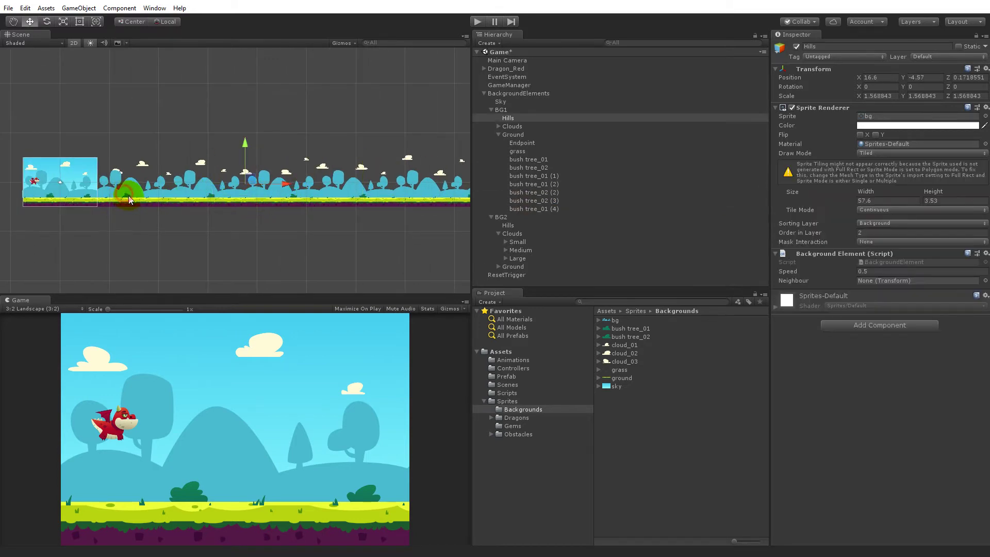
mouse_move(128, 199)
mouse_down()
mouse_move(180, 193)
mouse_move(90, 200)
mouse_move(130, 195)
mouse_up()
scroll(200, 227, down, 2)
middle_drag(314, 265, 246, 265)
scroll(245, 265, down, 2)
scroll(246, 264, up, 1)
scroll(289, 258, up, 1)
Duplicate BG1's seven bushes and make the copies children of BG2's Ground
click(536, 159)
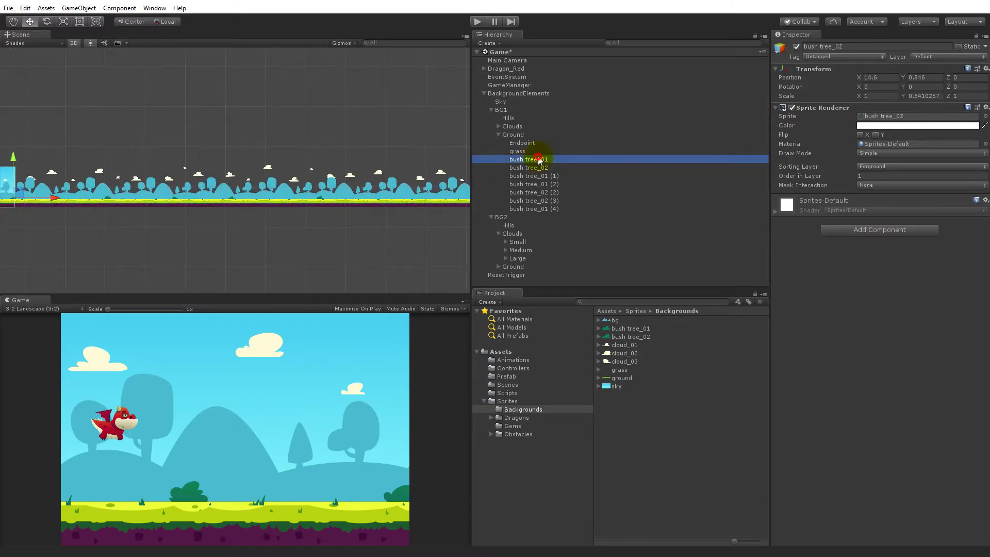
shift+click(545, 208)
key(ctrl+d)
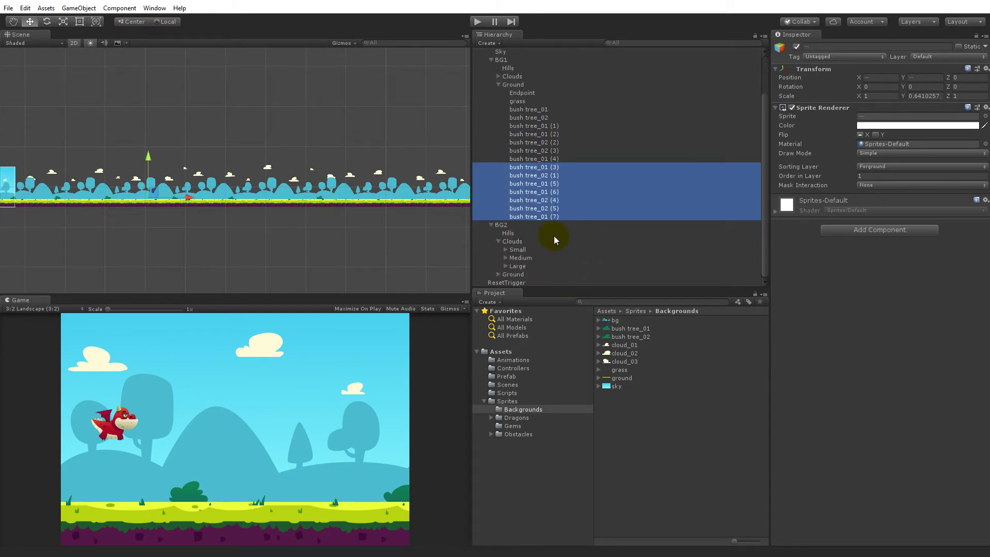
drag(537, 215, 536, 273)
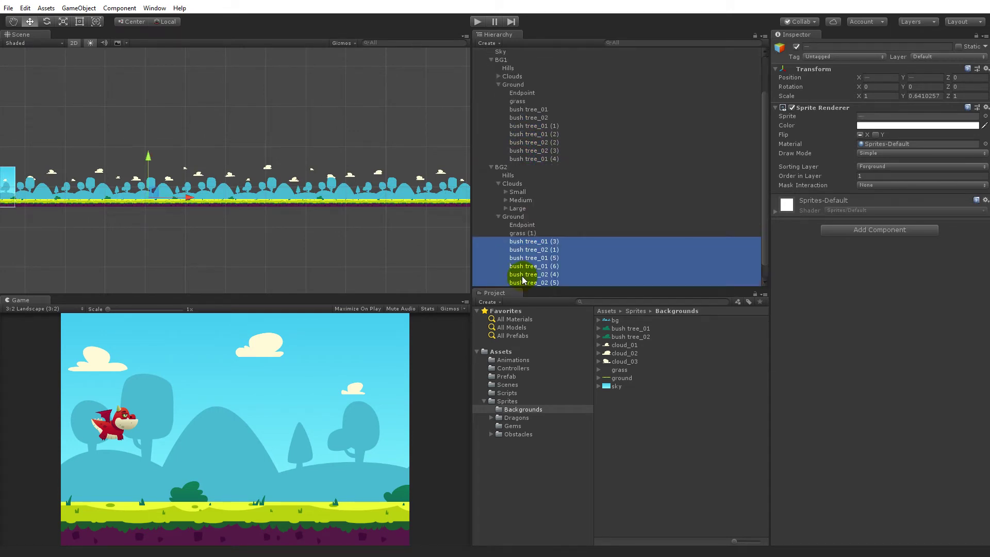
Move the seven copied bushes along the ground into BG2's stretch and check their placement against both backgrounds
scroll(351, 212, down, 2)
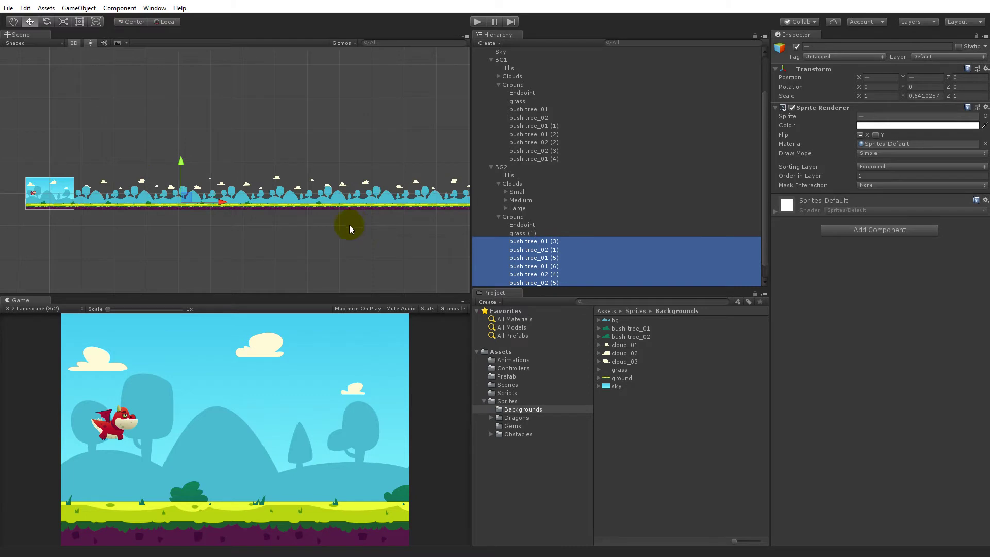
click(229, 205)
scroll(392, 253, down, 7)
right_drag(400, 257, 207, 233)
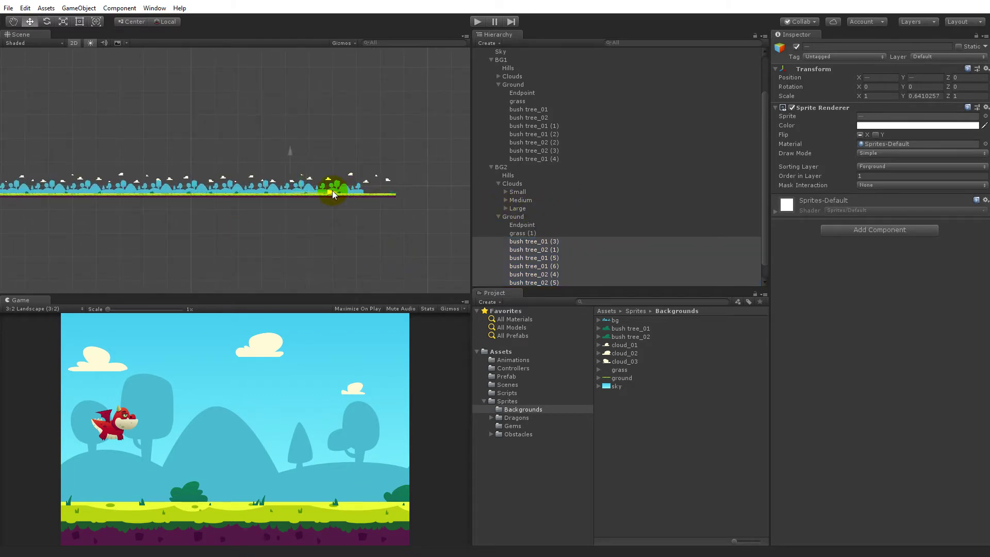
scroll(395, 195, up, 2)
right_drag(327, 230, 391, 233)
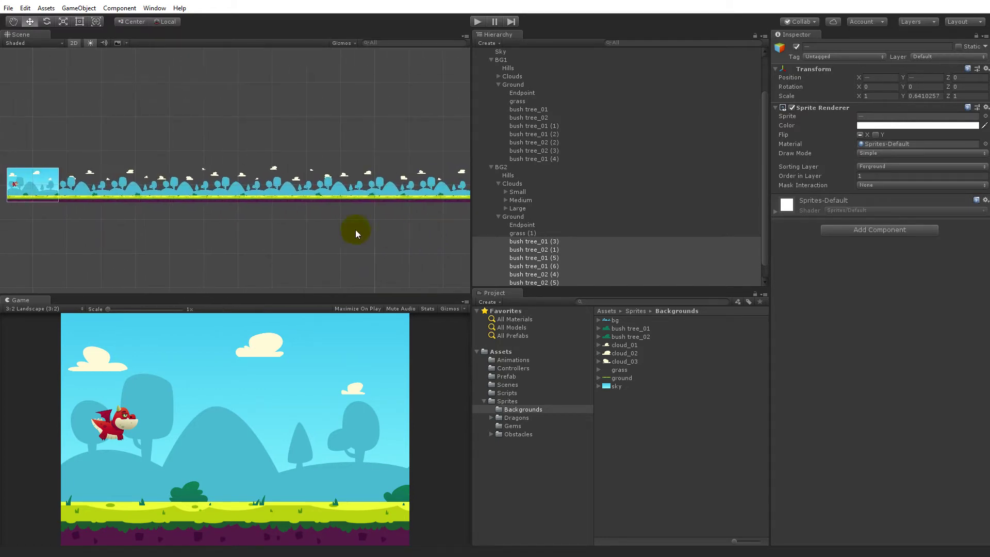
middle_drag(199, 225, 128, 221)
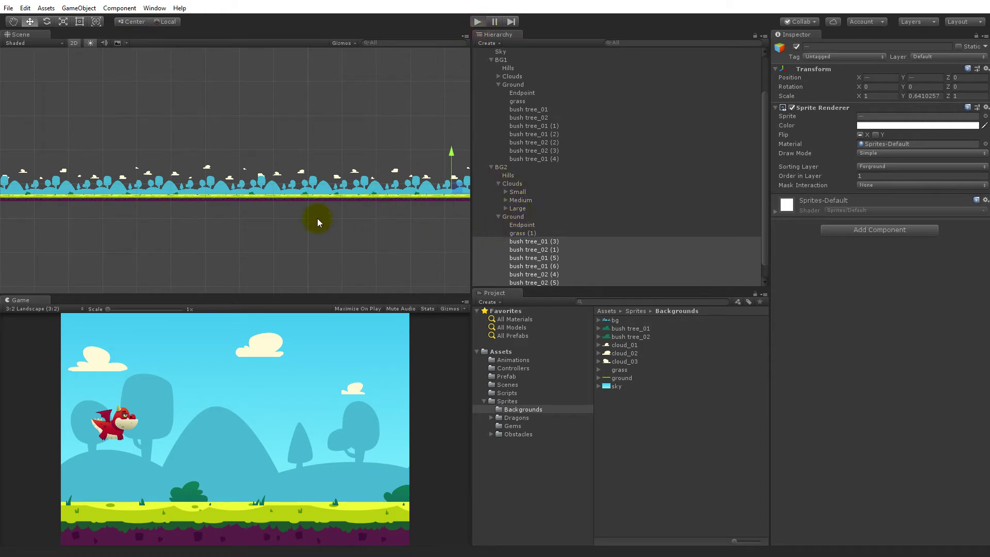
Test-run the scrolling briefly, and set the Background Element Speed of both Ground objects to 5
key(ctrl+p)
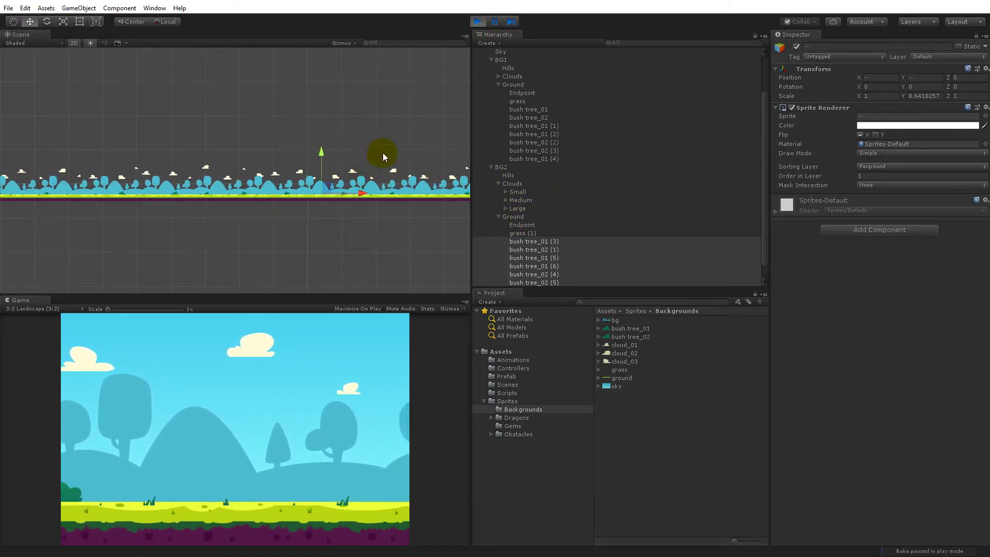
click(476, 21)
click(534, 217)
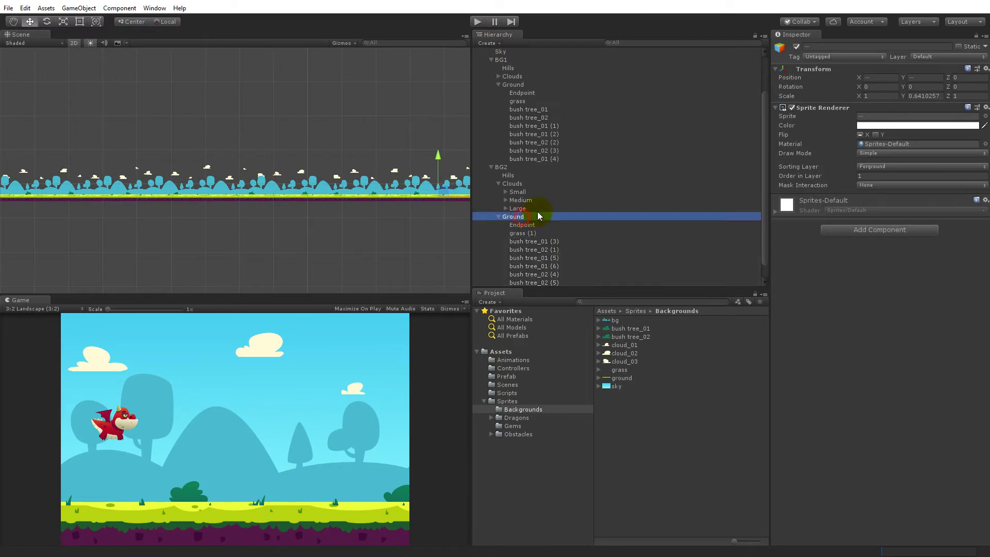
ctrl+click(512, 85)
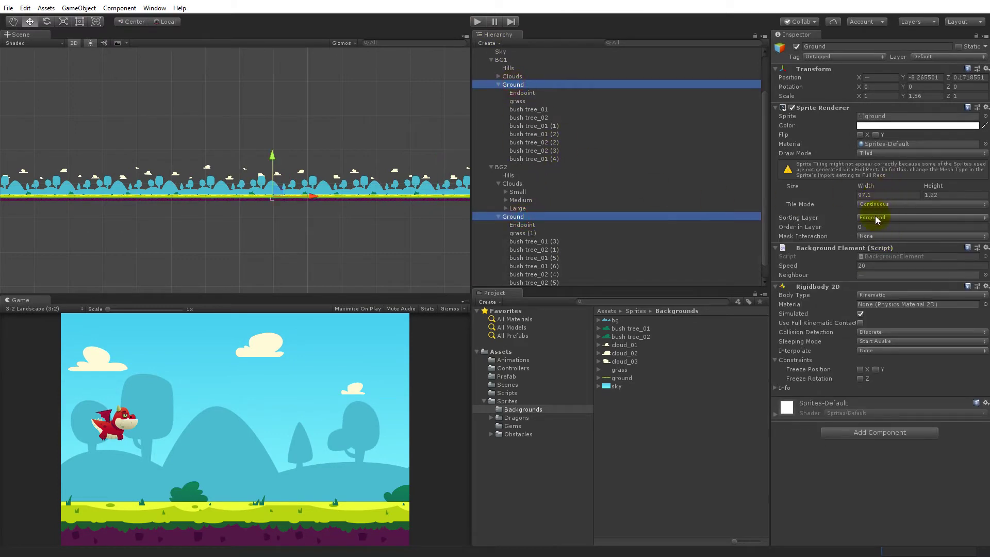
click(883, 264)
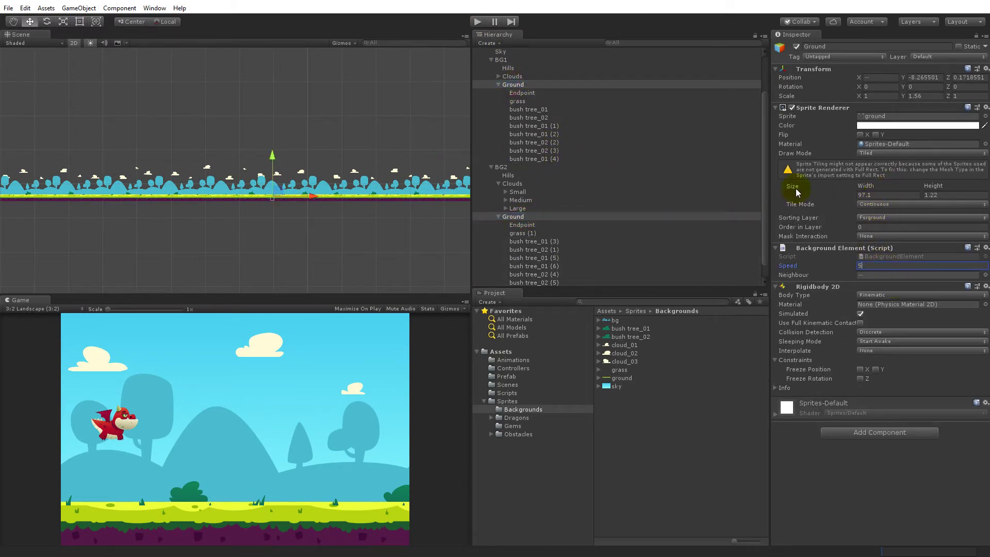
key(Return)
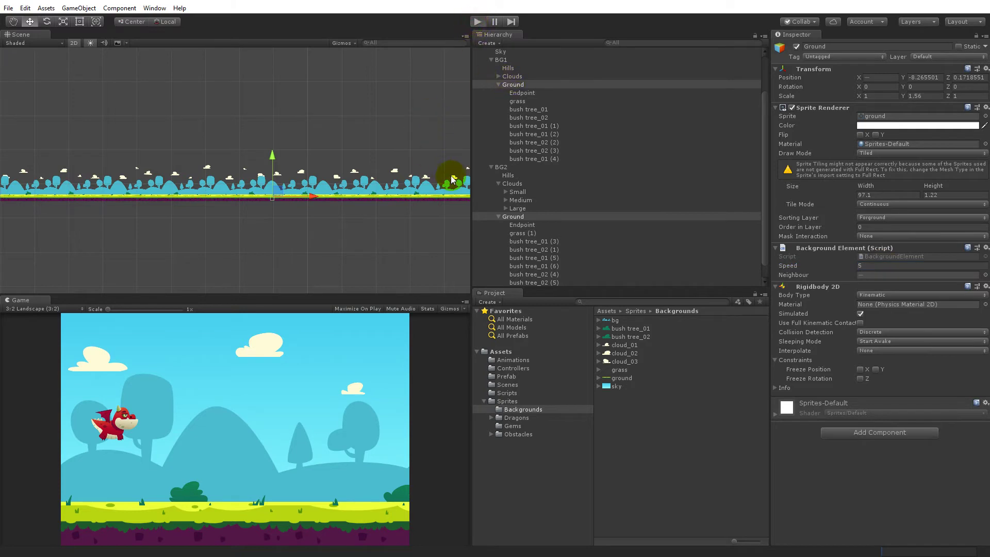
Play-test the game by flapping the dragon repeatedly over the scrolling ground, and stop the run
key(ctrl+p)
click(264, 385)
click(265, 405)
click(265, 406)
click(265, 405)
click(265, 405)
click(265, 405)
click(478, 21)
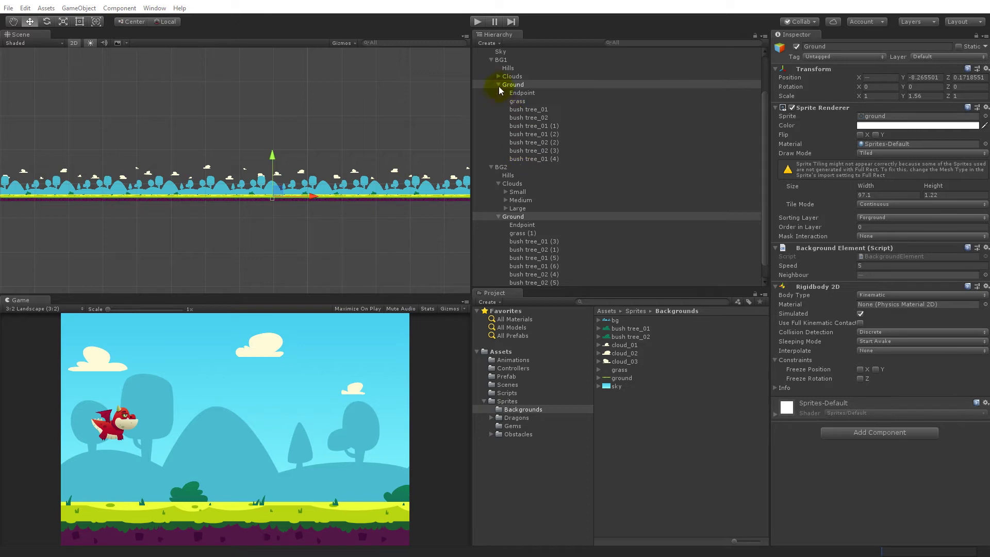
Duplicate the Endpoint object inside BG1's Ground
click(522, 225)
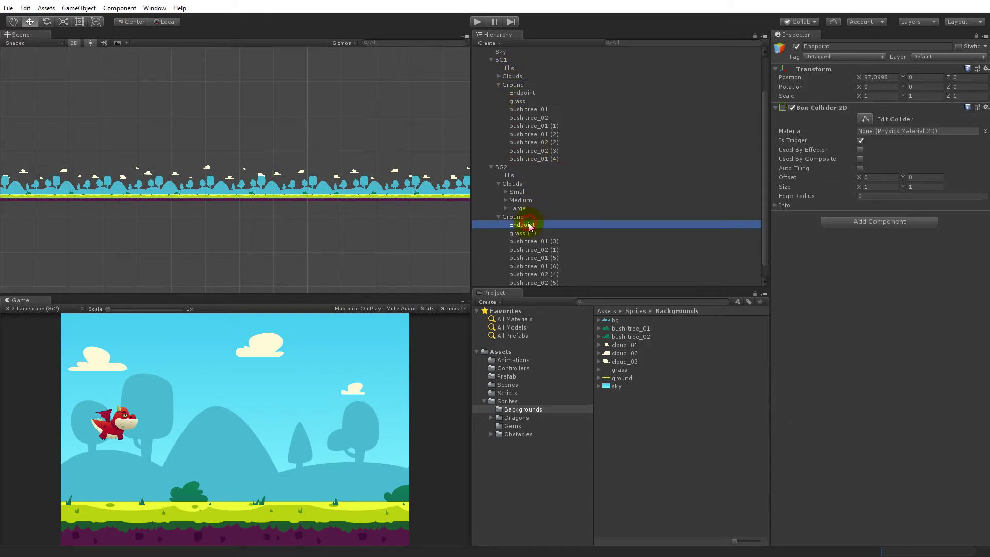
click(520, 93)
key(ctrl+d)
drag(531, 166, 509, 68)
click(498, 93)
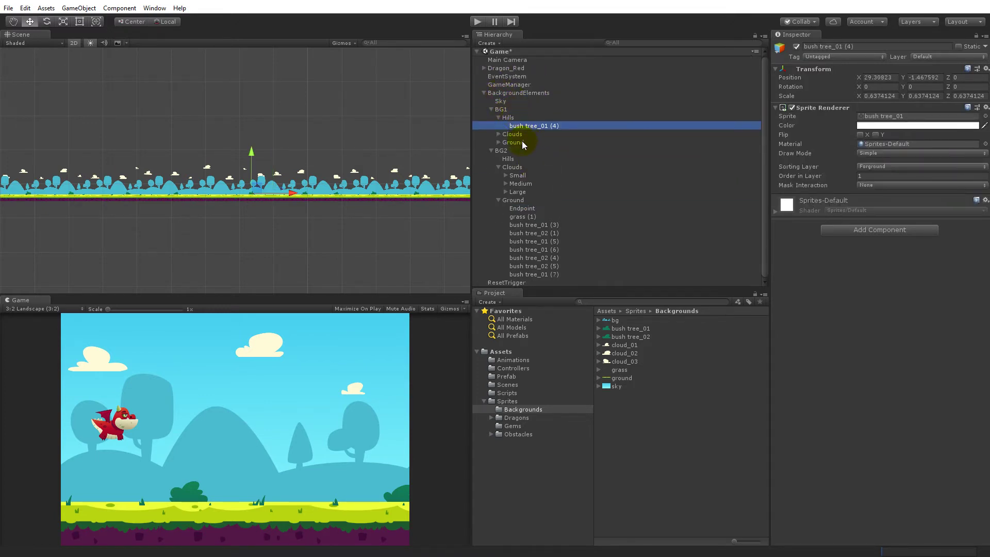
click(498, 117)
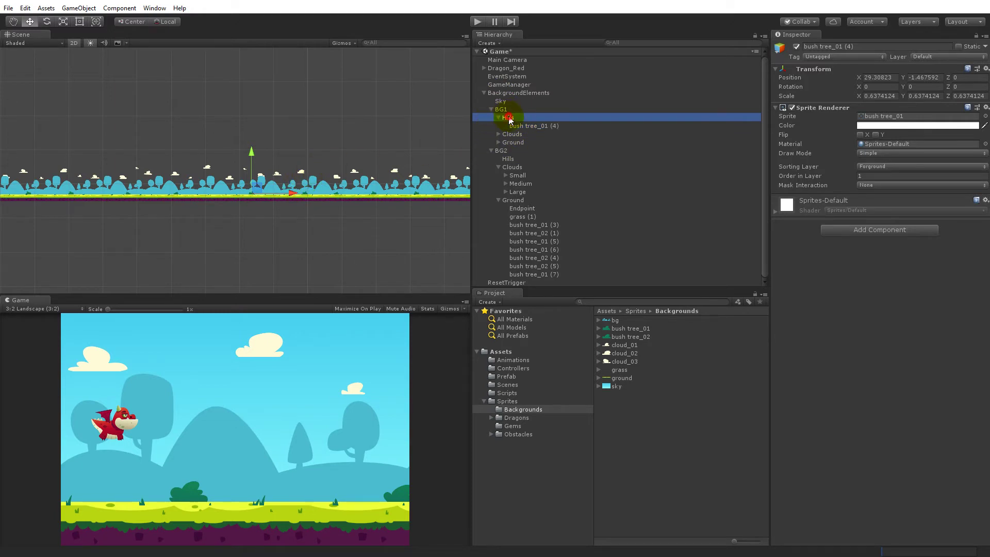
drag(93, 146, 104, 116)
scroll(247, 157, up, 2)
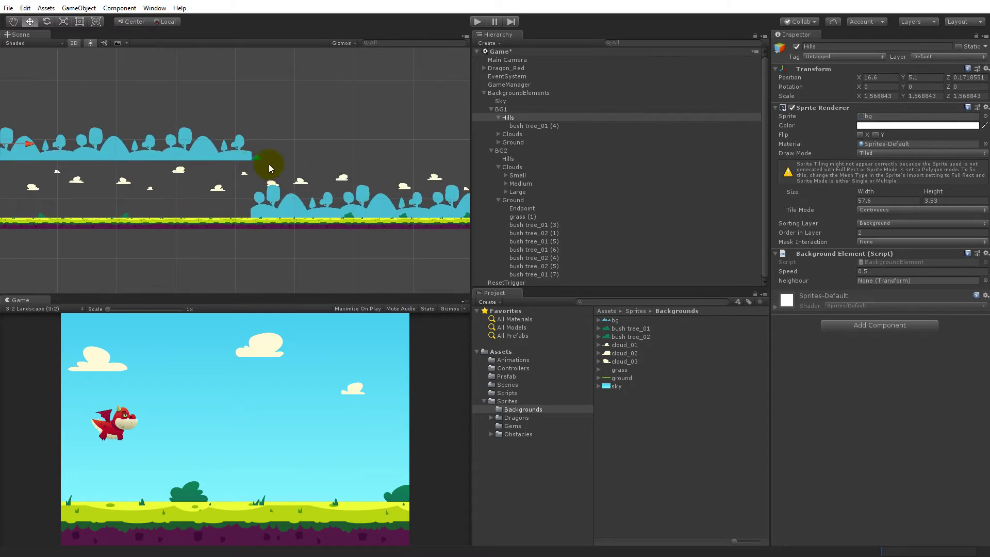
key(ctrl+z)
key(ctrl+z)
key(ctrl+z)
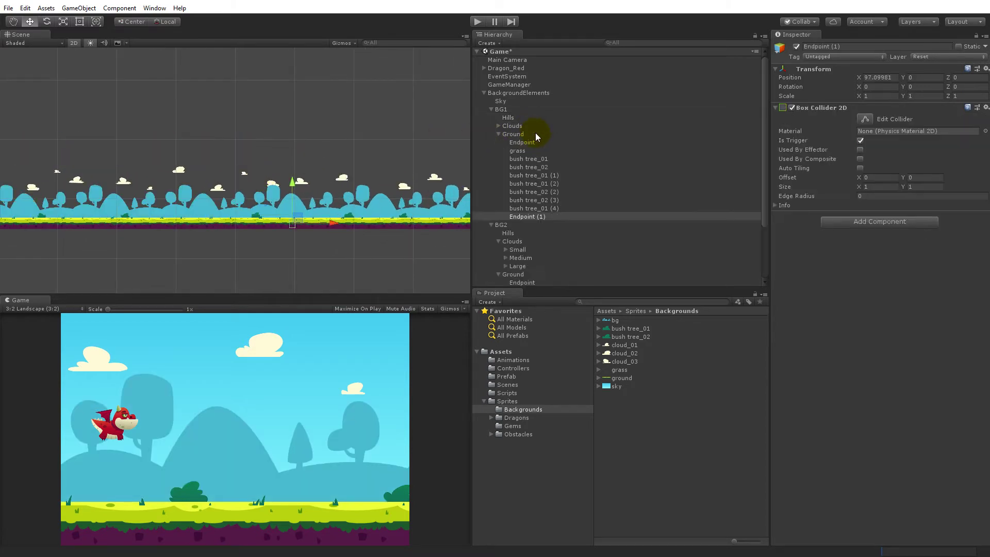
Make BG1's original Endpoint a child of its Hills, and raise Hills to Y 3 above the scenery
click(522, 142)
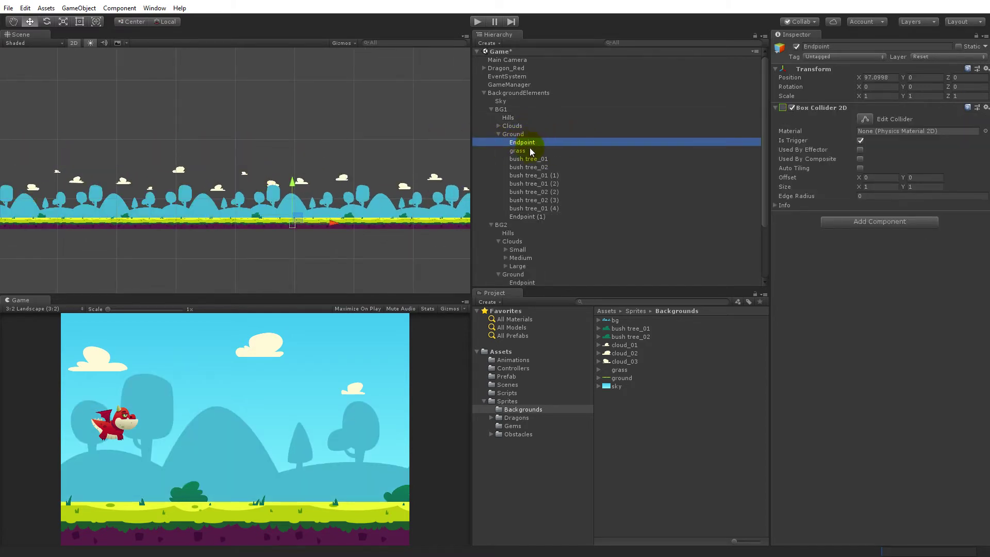
drag(520, 144, 528, 119)
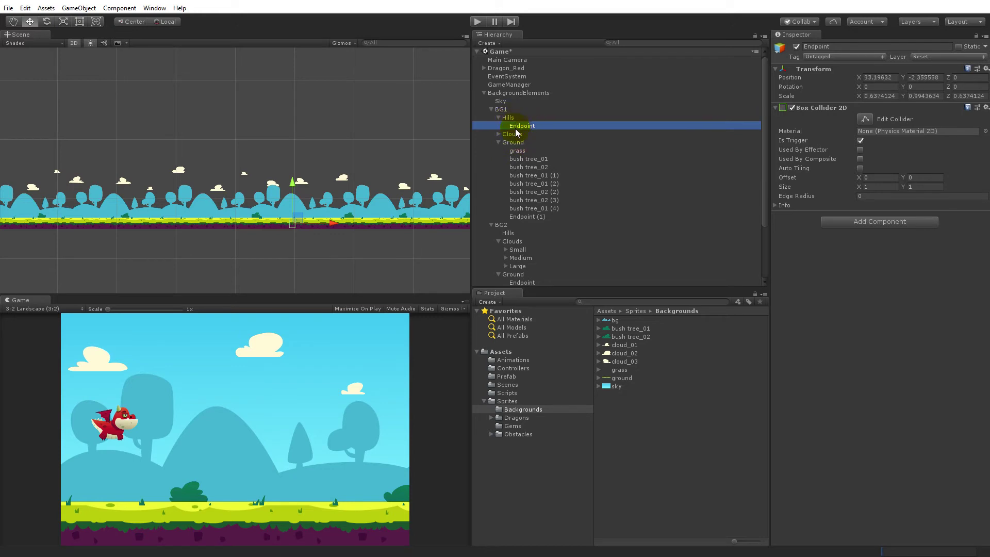
click(507, 118)
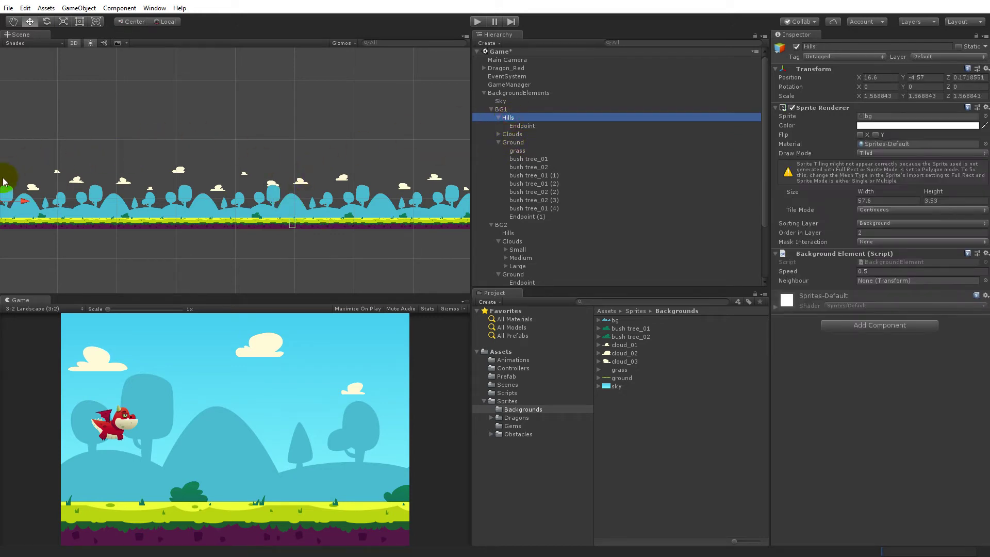
scroll(29, 165, down, 2)
drag(103, 160, 120, 121)
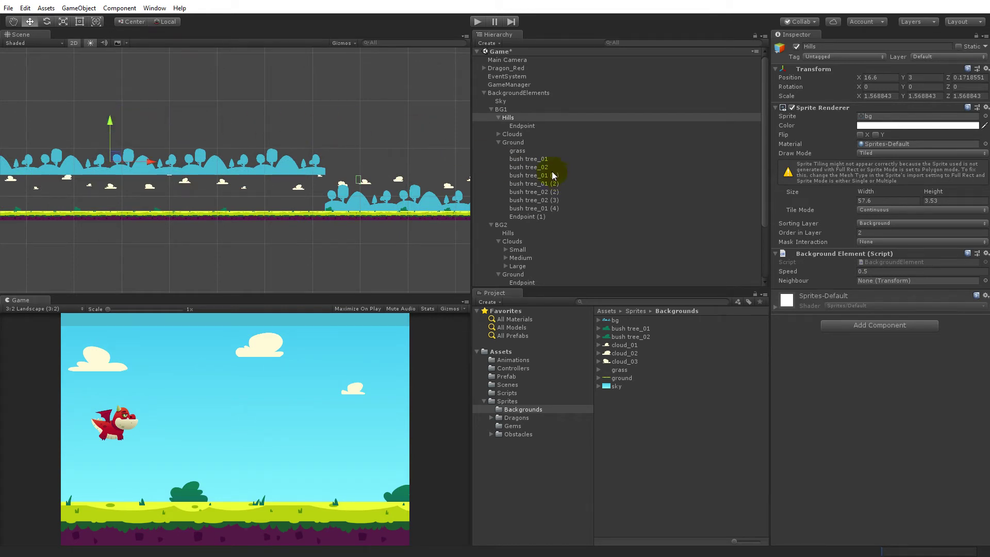
Move the Hills' Endpoint to the far end of the hills strip, at about X 28.83, Y -1.72
scroll(340, 160, up, 5)
double_click(522, 128)
drag(284, 169, 195, 160)
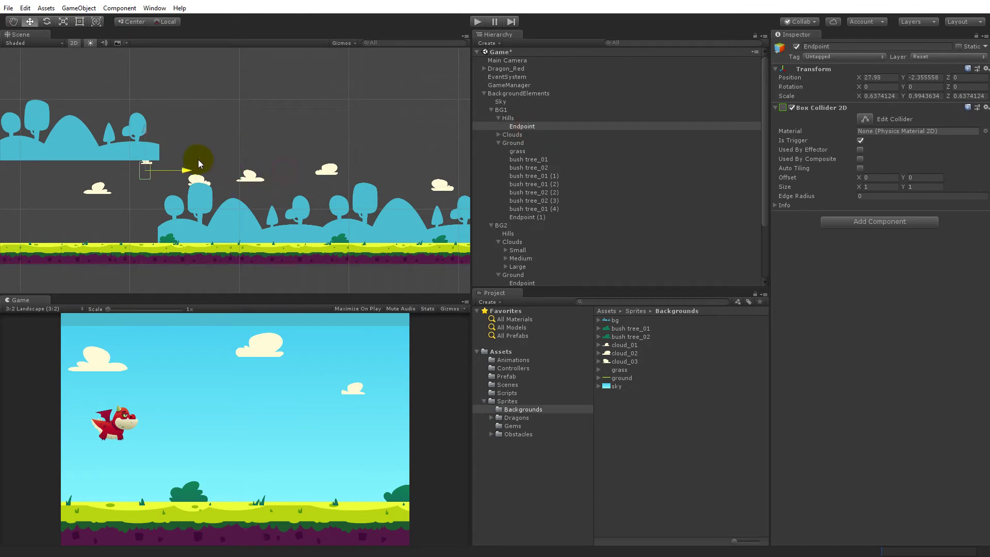
drag(161, 128, 161, 118)
right_drag(104, 132, 175, 147)
scroll(232, 141, up, 12)
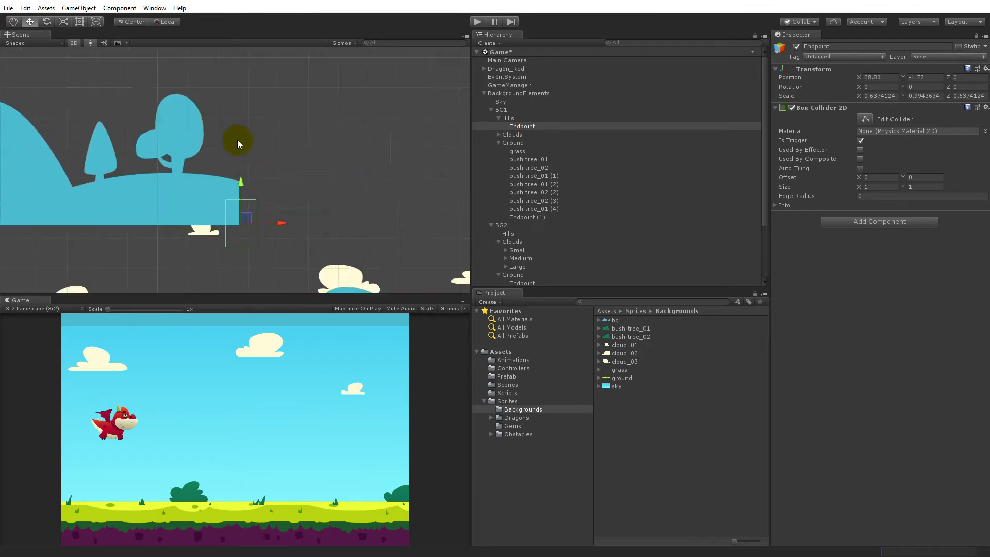
Fine-align the Hills' Endpoint with the strip's end edge, at about X 28.8004
right_drag(275, 270, 291, 120)
scroll(291, 124, up, 20)
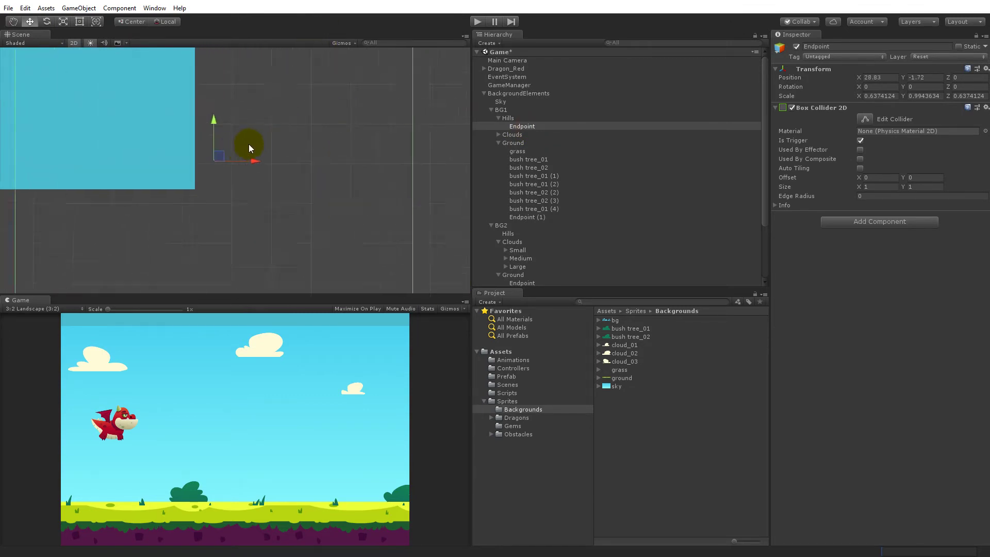
drag(211, 174, 161, 160)
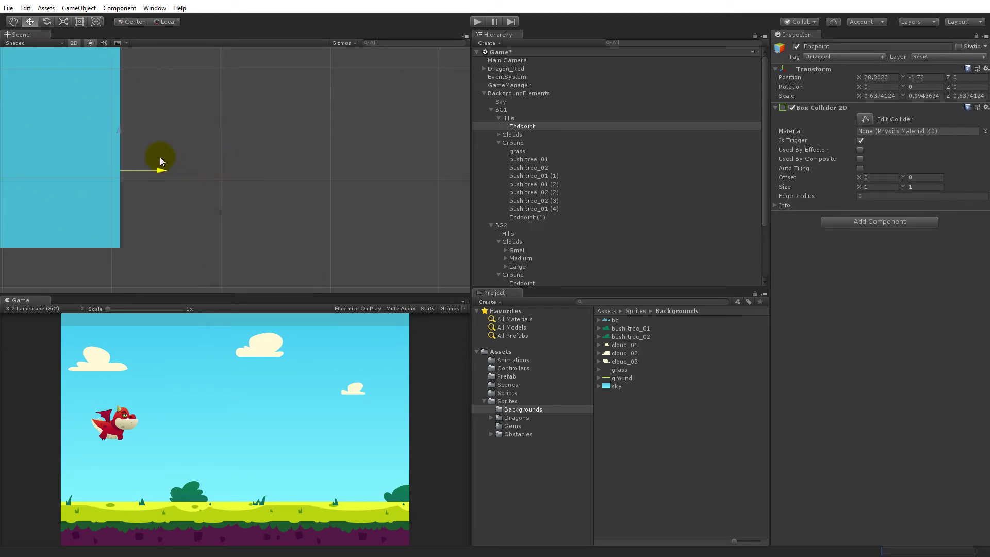
scroll(143, 157, down, 5)
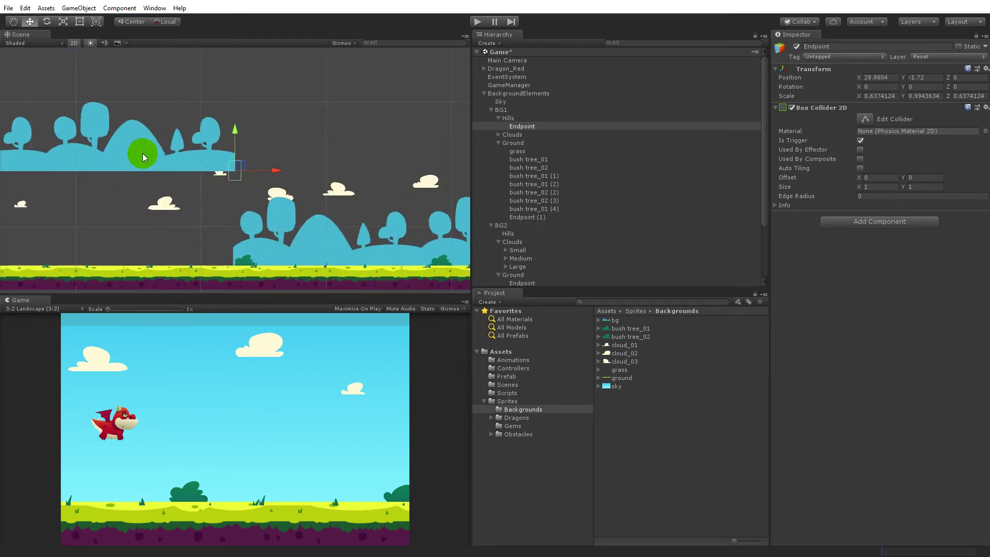
scroll(263, 167, up, 6)
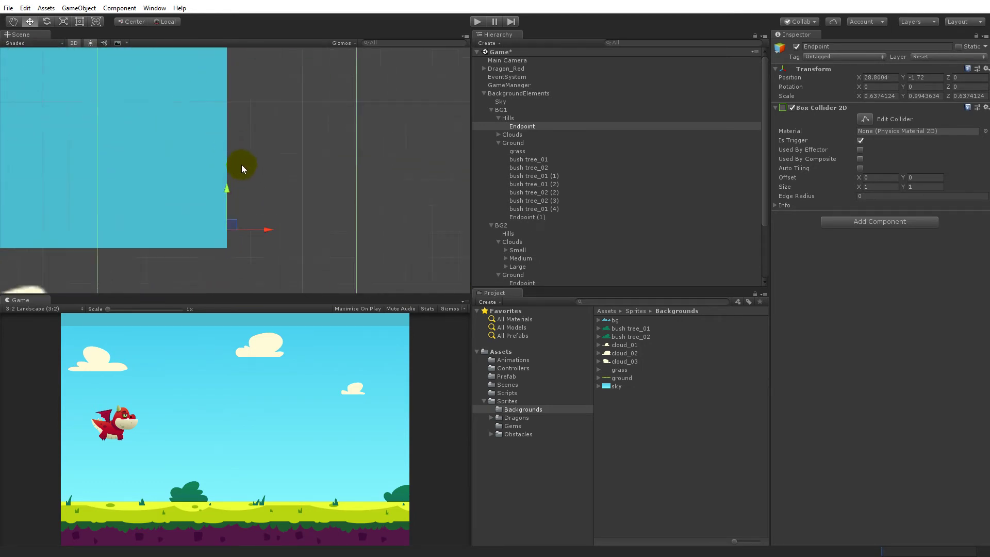
Nudge BG1's Hills Endpoint exactly onto the strip's end edge, at X 28.8001
scroll(268, 110, up, 8)
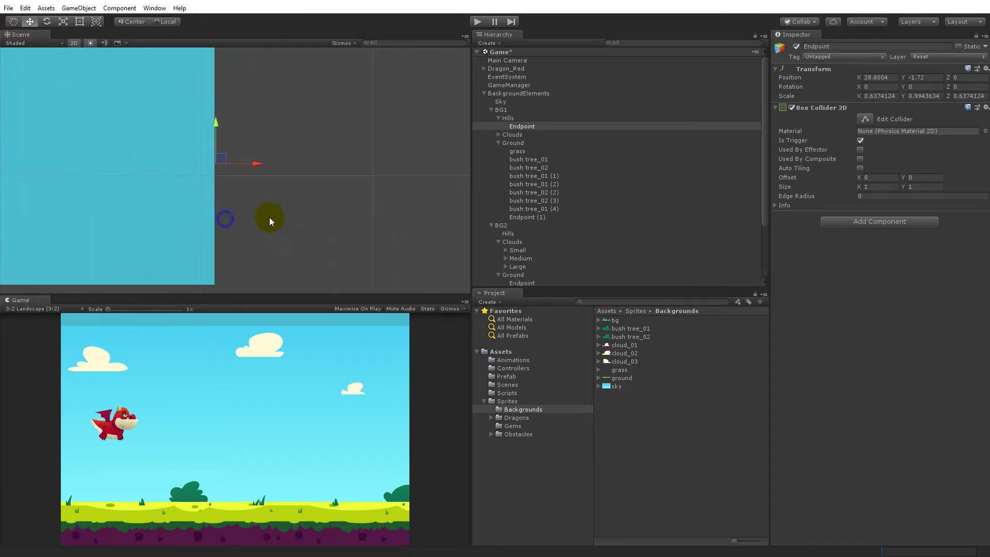
scroll(231, 174, down, 4)
drag(240, 147, 239, 147)
click(894, 78)
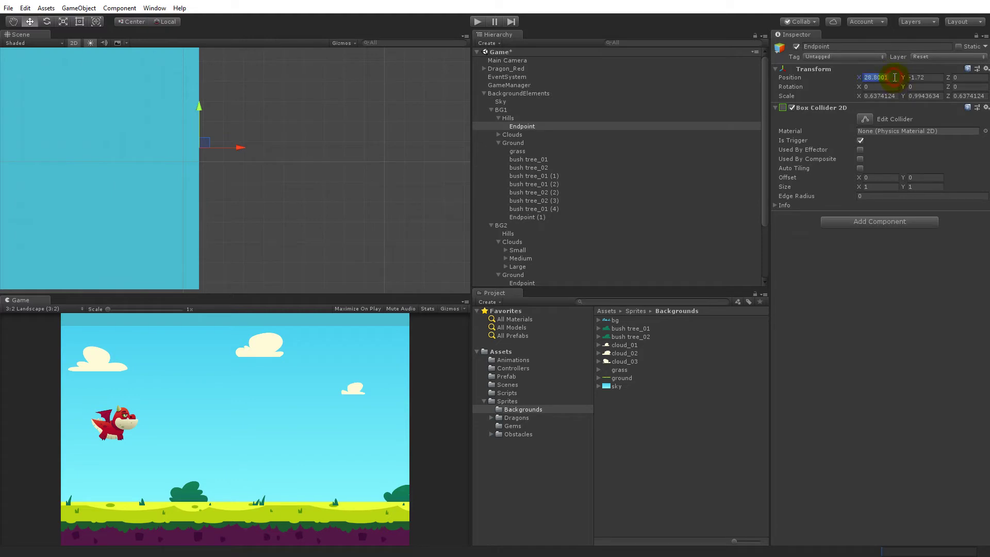
Lower BG1's Hills back to Y -4.57, copying the value from BG2's Hills
scroll(408, 163, down, 3)
scroll(528, 146, down, 3)
scroll(381, 164, down, 3)
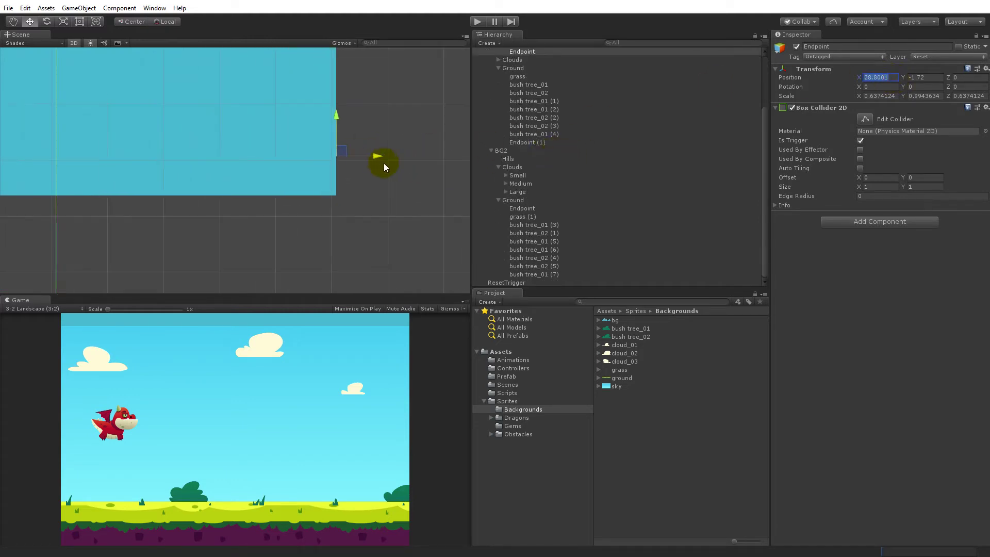
scroll(414, 158, down, 20)
right_drag(304, 190, 230, 209)
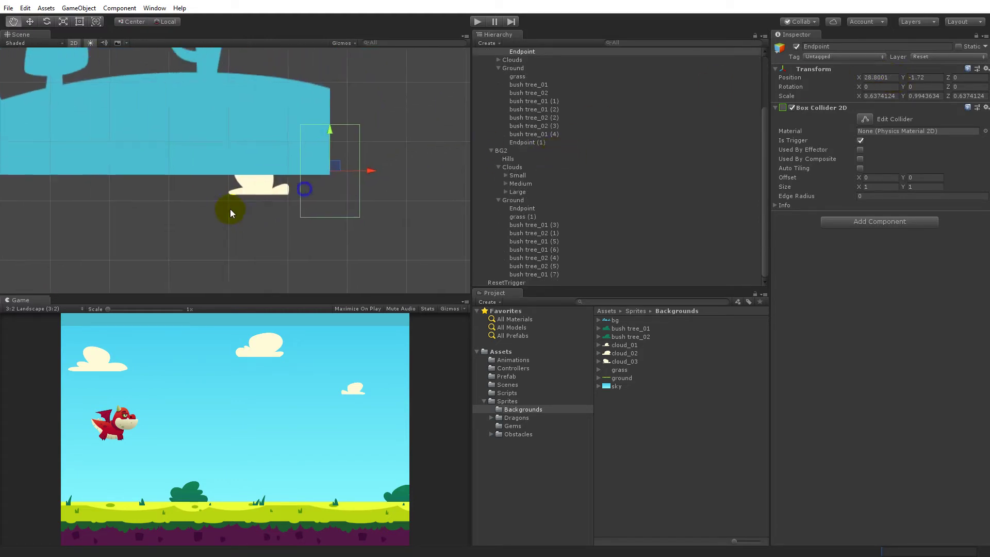
scroll(313, 209, down, 14)
scroll(410, 206, down, 3)
scroll(418, 188, down, 3)
scroll(402, 154, down, 3)
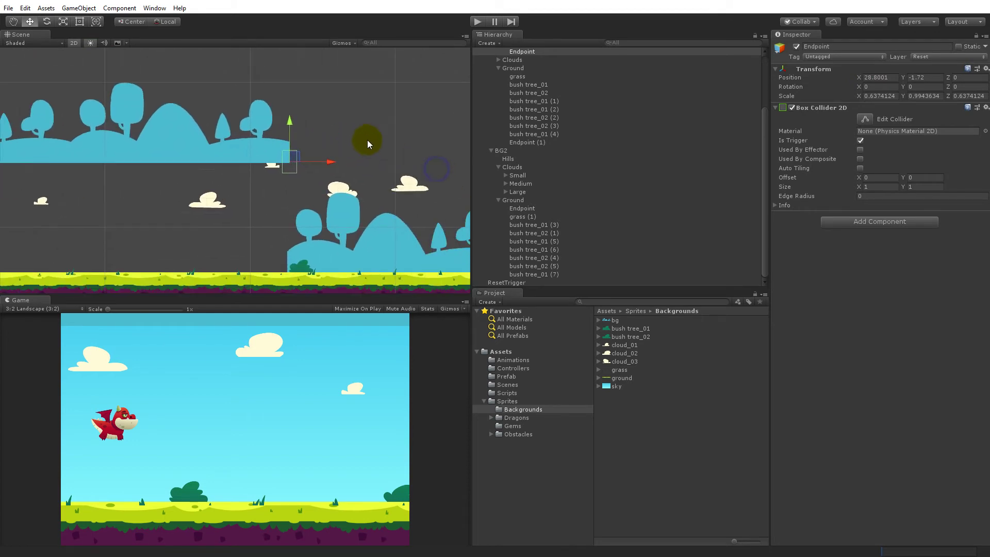
click(508, 159)
click(924, 77)
key(ctrl+c)
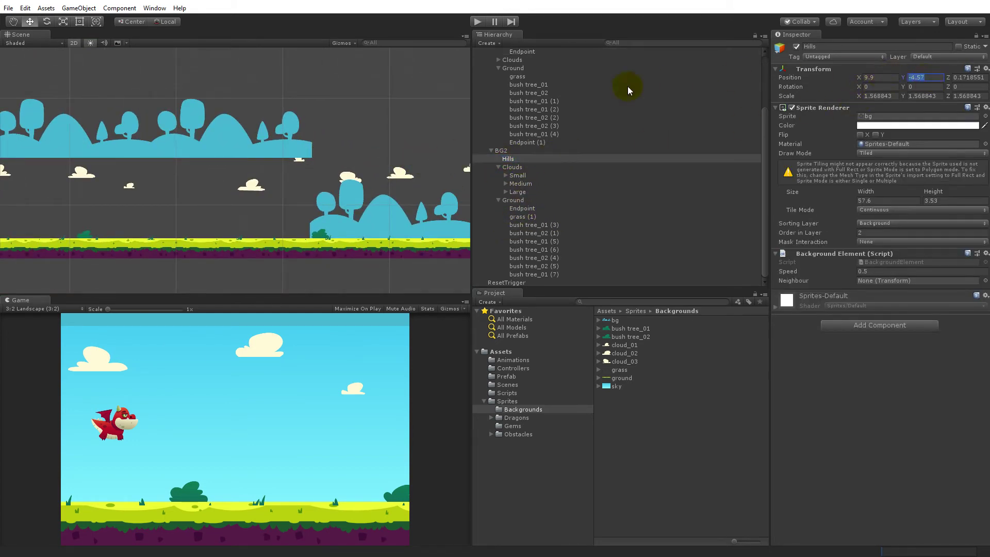
scroll(525, 82, up, 3)
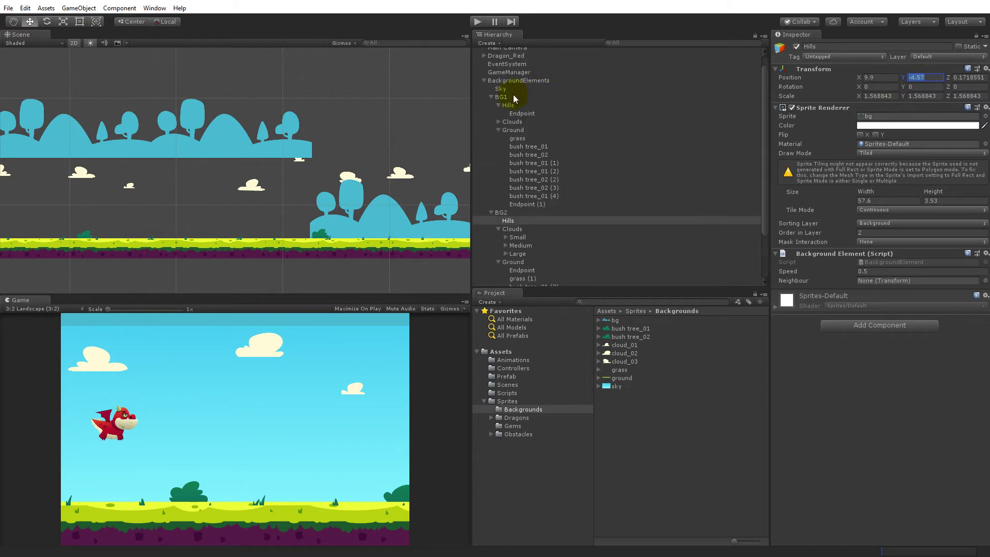
click(509, 105)
click(923, 78)
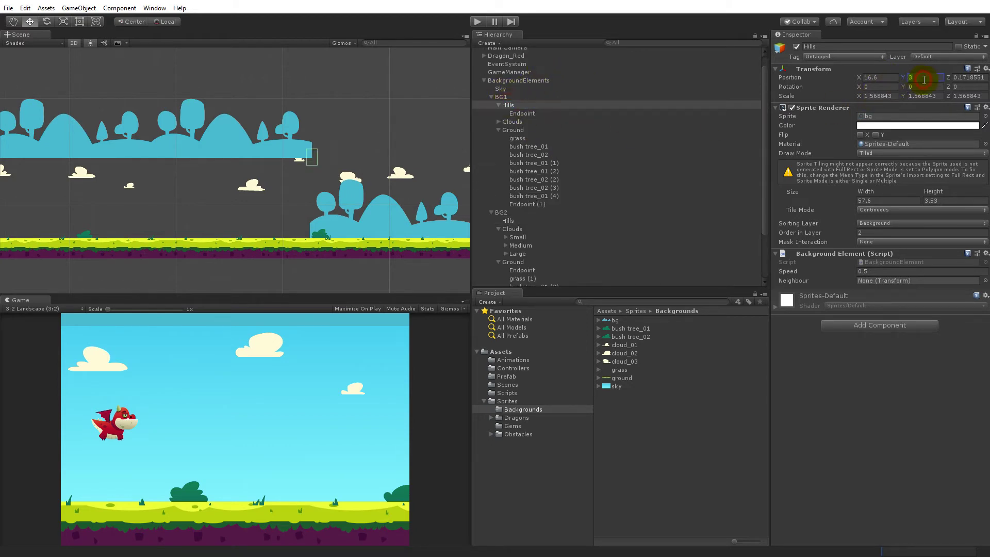
key(ctrl+v)
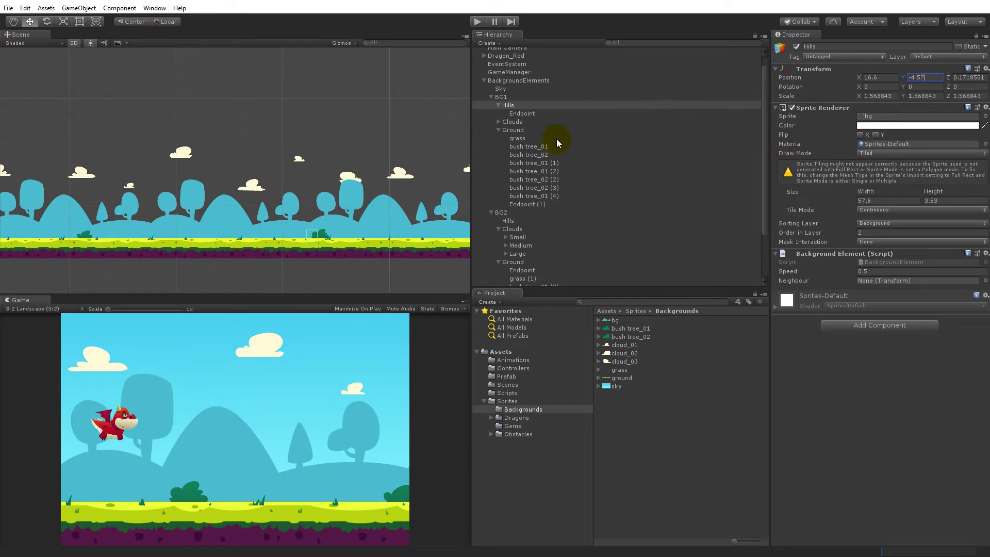
Duplicate the Endpoint of BG1's Hills and make the copy a child of BG2's Hills
click(525, 113)
key(ctrl+d)
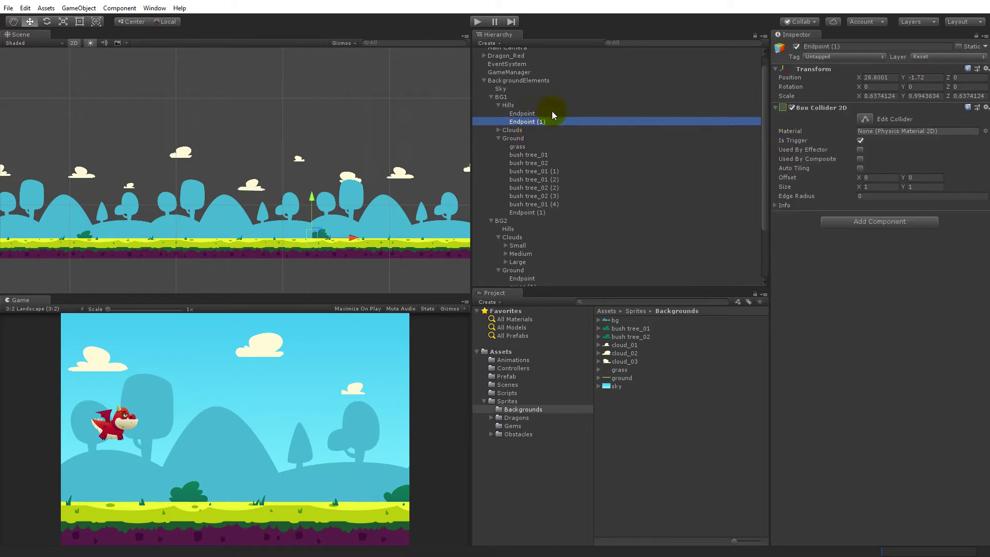
drag(528, 121, 508, 232)
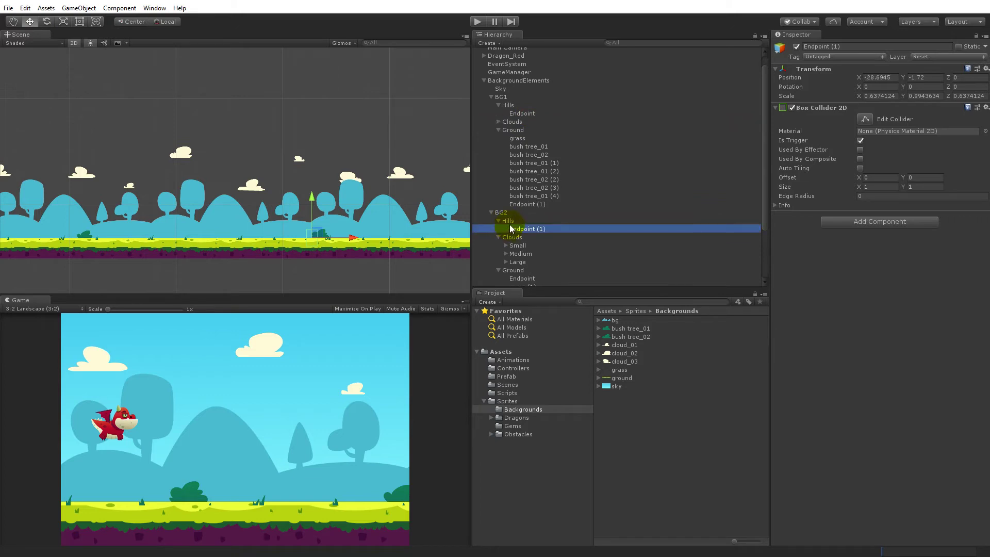
Copy the X position 28.8001 from BG1's Hills Endpoint to BG2's Hills Endpoint (1) and check its placement at the strip's end
click(520, 114)
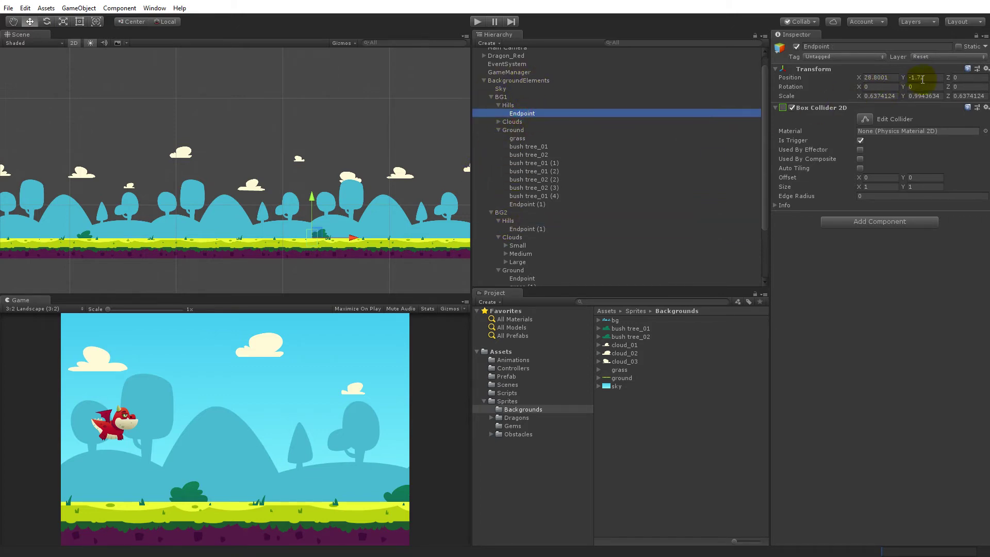
click(878, 77)
key(ctrl+c)
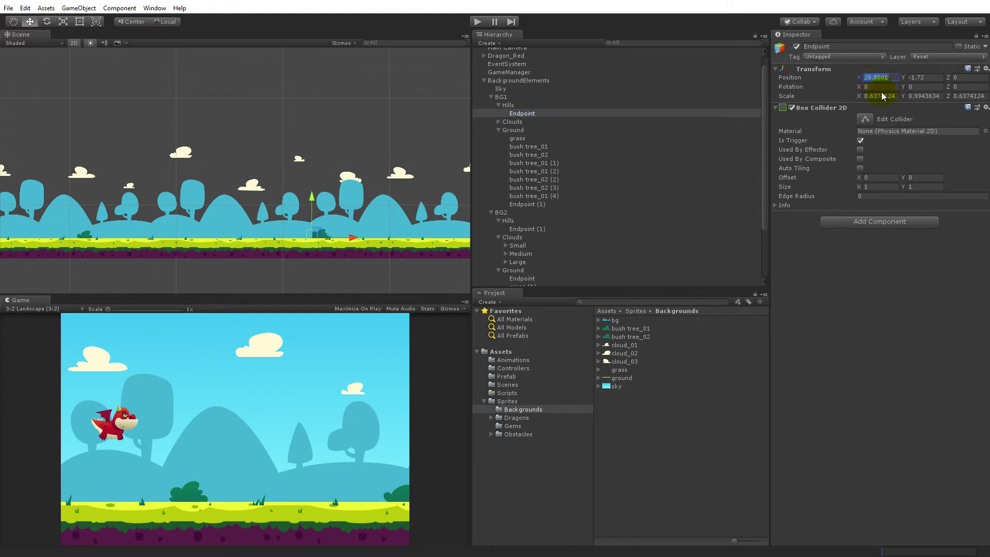
click(526, 228)
click(893, 78)
key(ctrl+v)
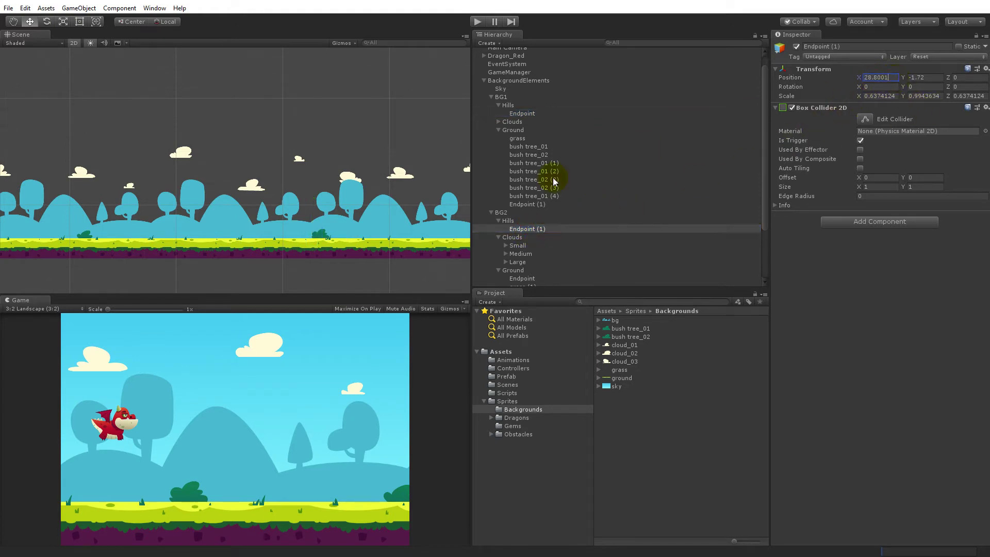
click(526, 230)
double_click(514, 227)
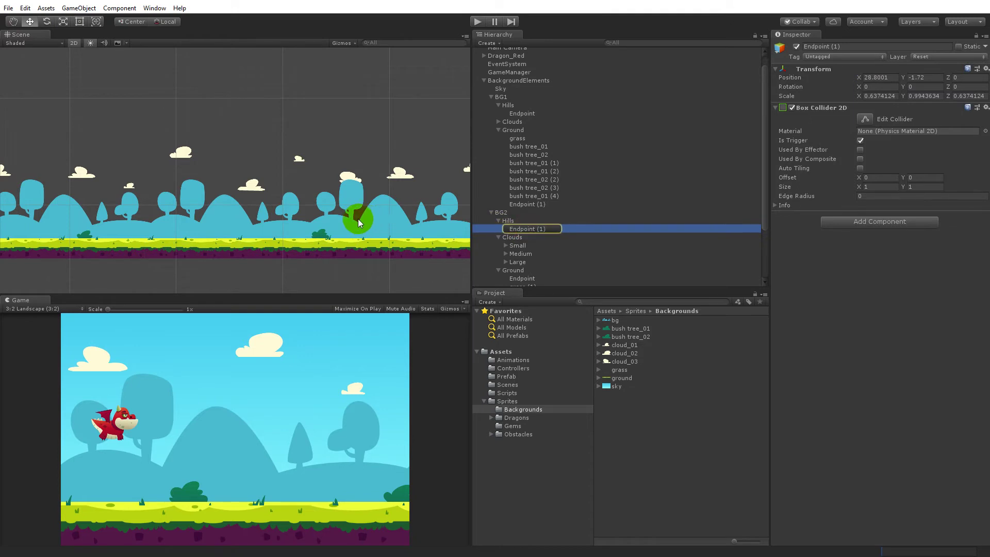
scroll(222, 136, down, 10)
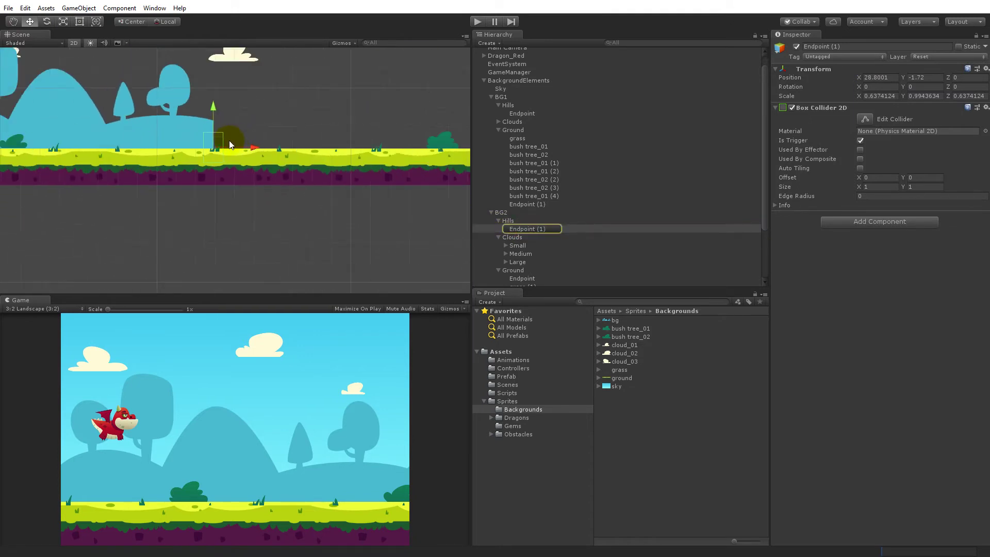
scroll(306, 240, down, 3)
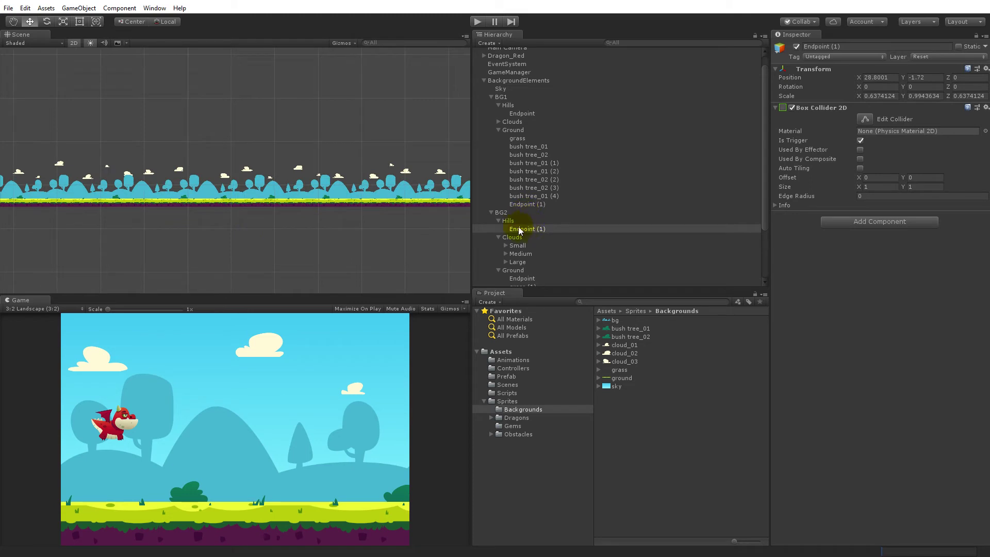
Assign BG1's Hills Endpoint as Neighbour of BG2's Hills, and BG2's Hills Endpoint (1) as Neighbour of BG1's Hills
click(512, 220)
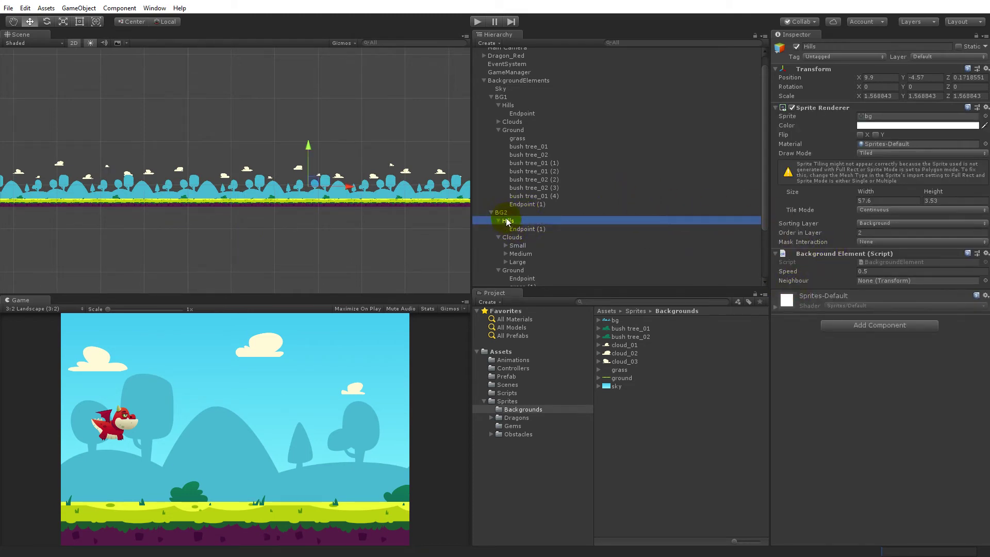
drag(524, 113, 907, 283)
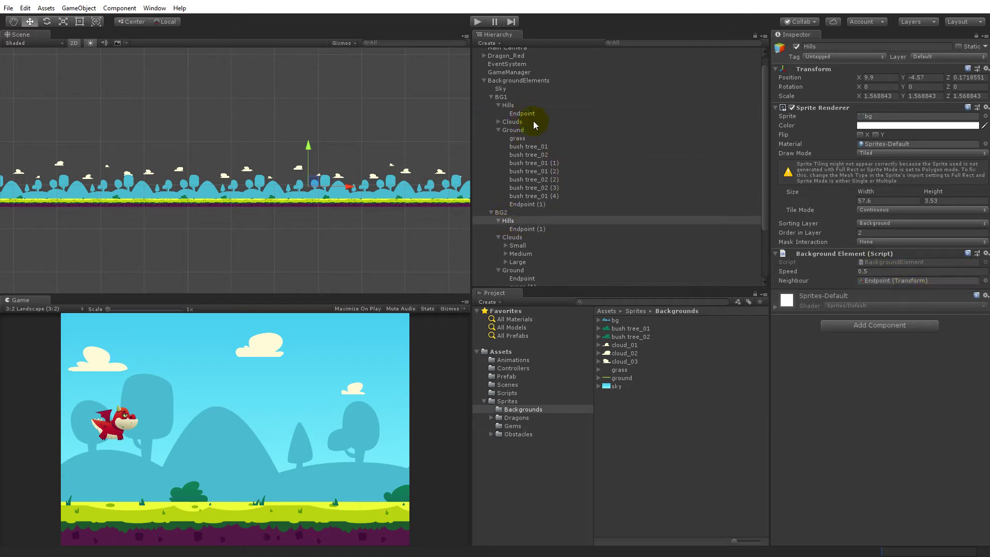
click(507, 105)
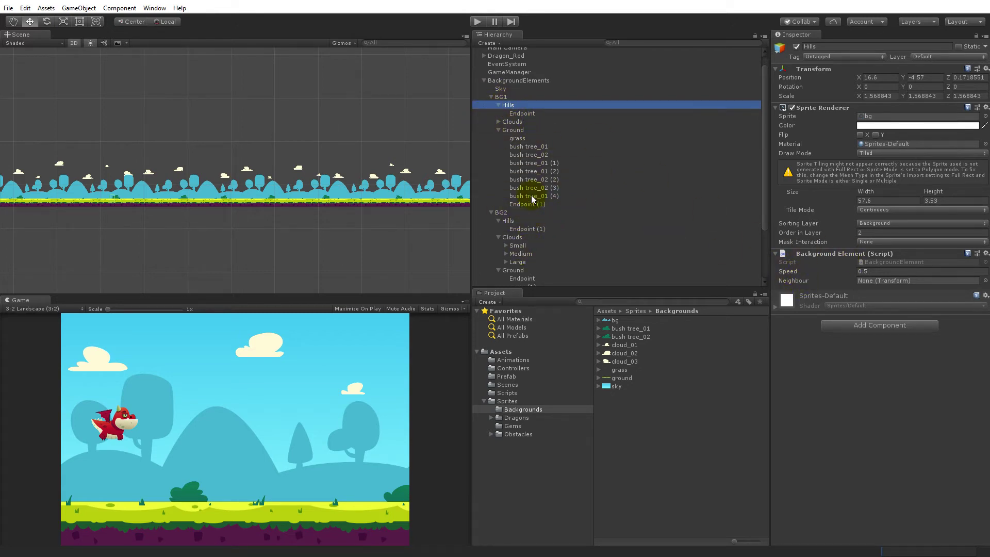
drag(527, 228, 907, 283)
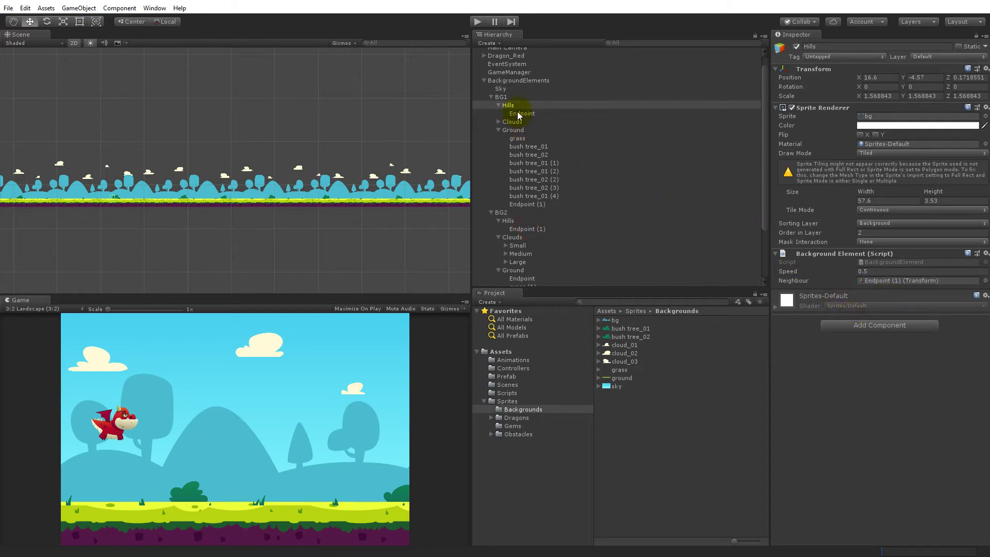
Add a Rigidbody 2D to BG1's Hills with Body Type Kinematic
click(855, 324)
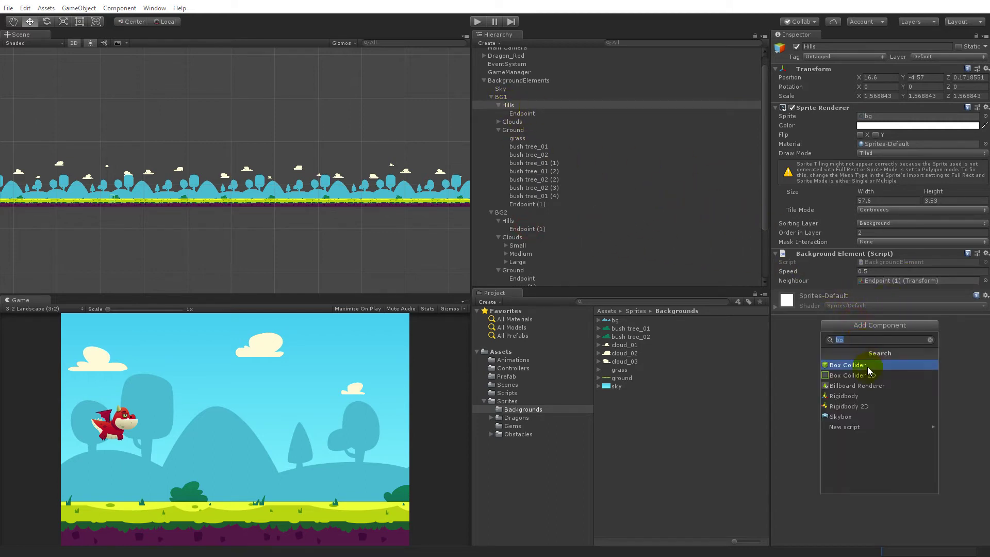
click(867, 402)
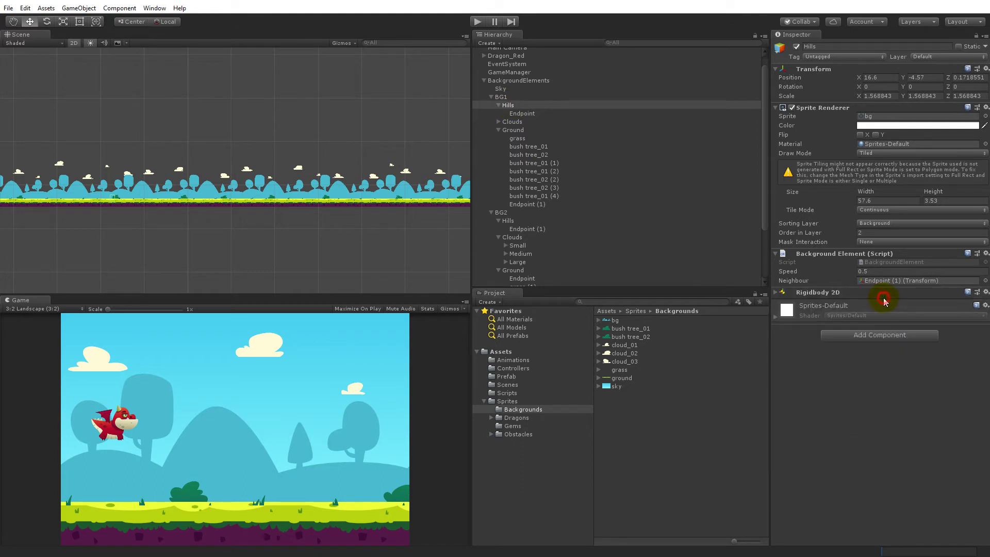
click(880, 300)
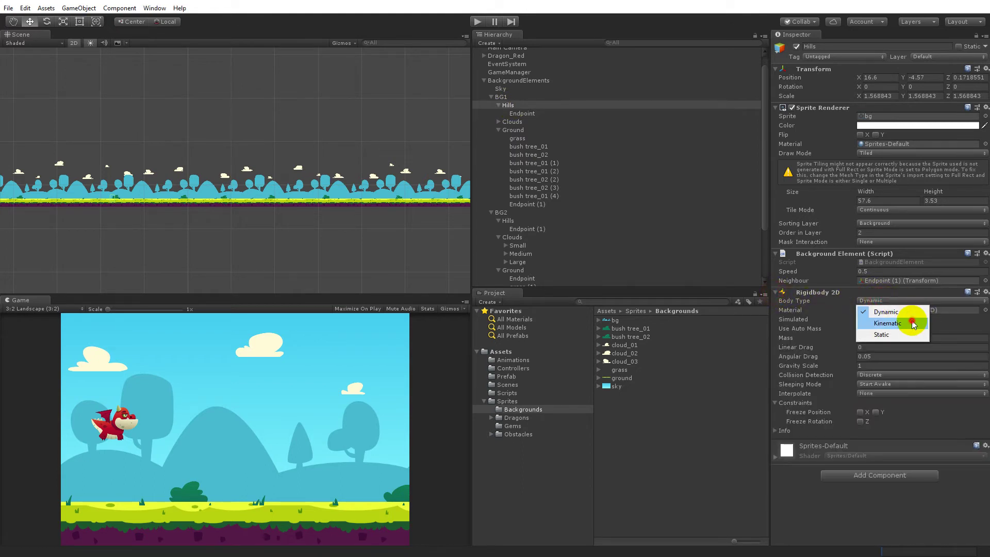
click(910, 322)
Add a Rigidbody 2D to BG2's Hills with Body Type Kinematic
click(513, 221)
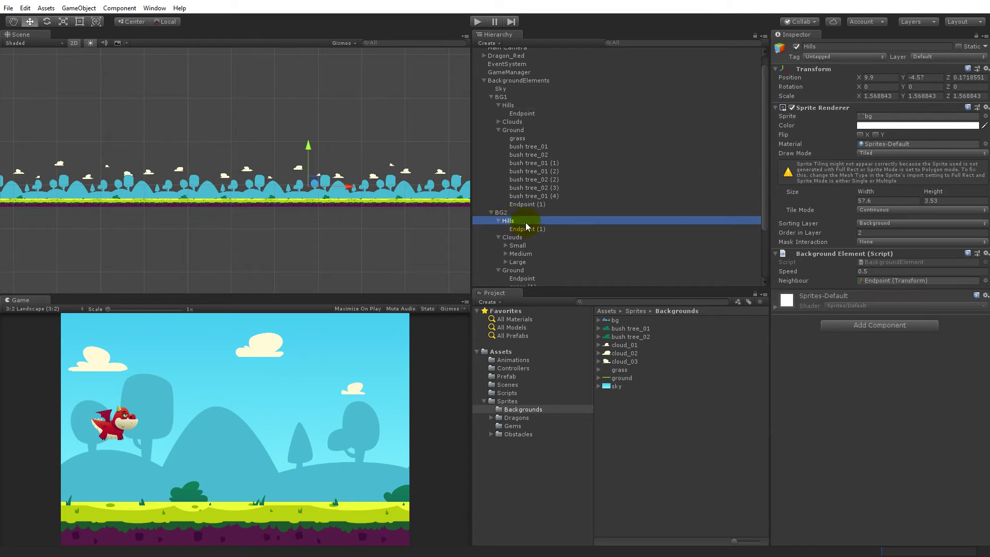
click(871, 323)
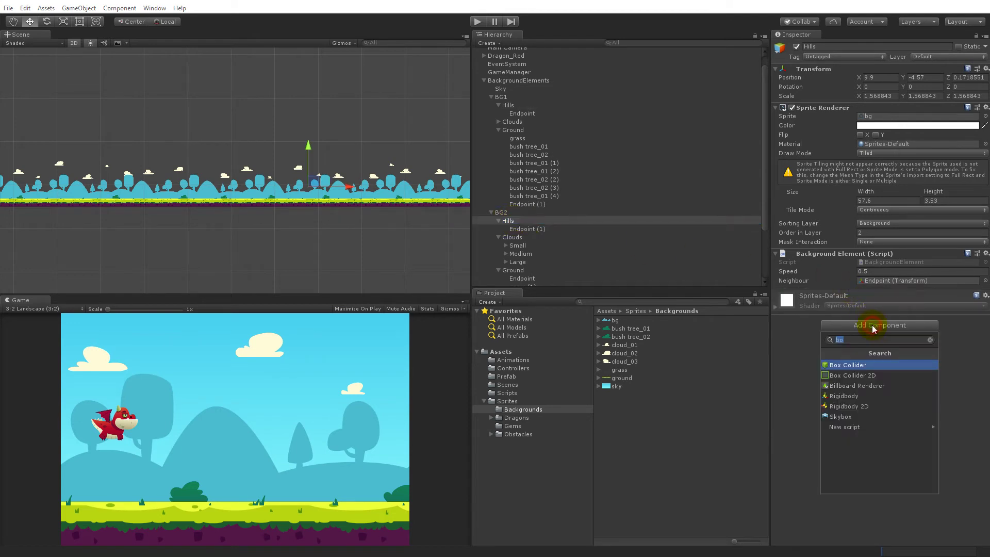
click(876, 406)
click(896, 301)
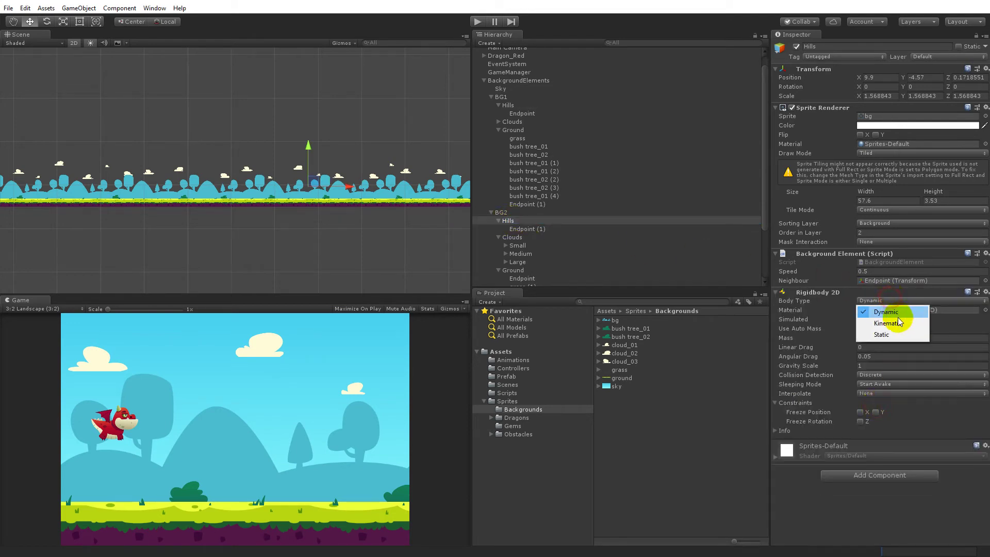
click(896, 320)
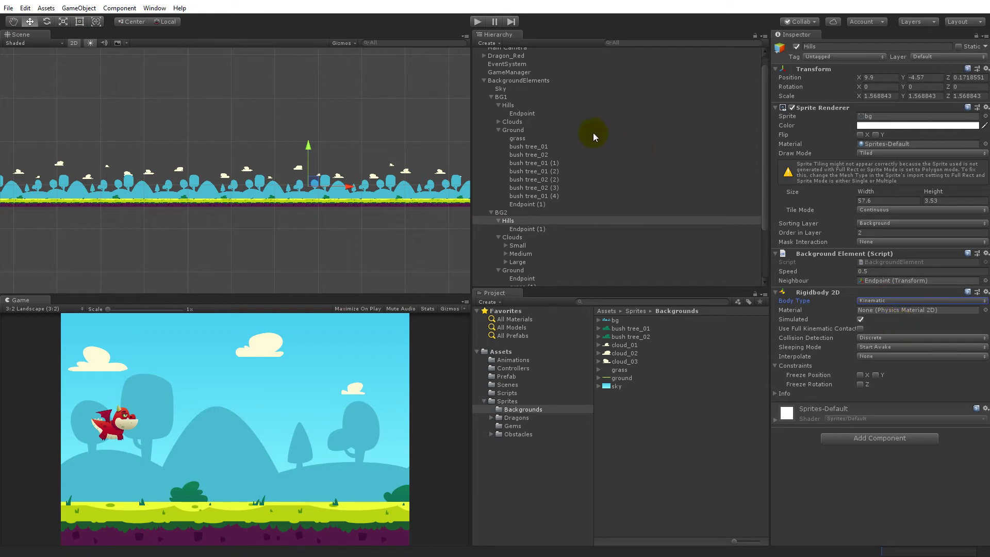
Set the Background Element Speed of both Hills objects to 20 and run the game to test their looping
scroll(398, 206, down, 5)
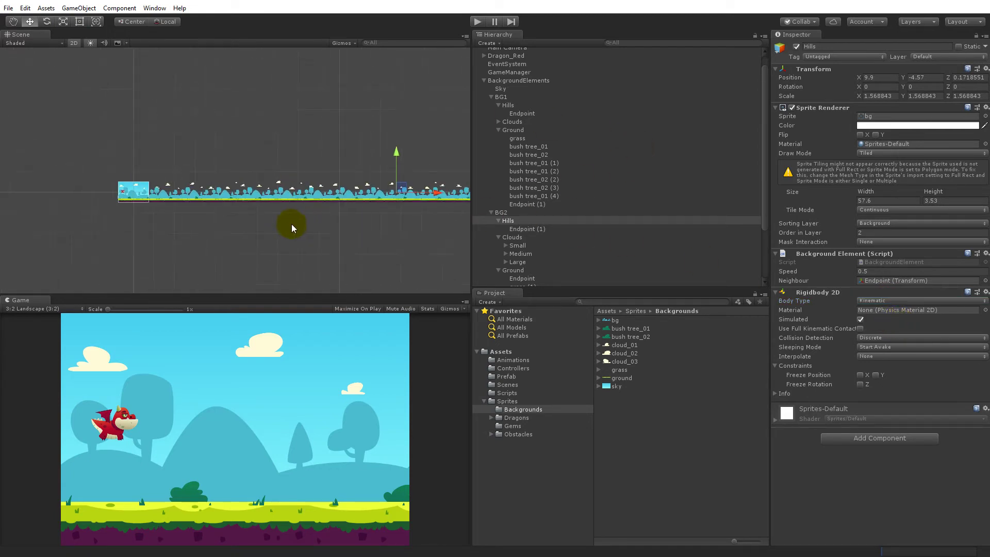
scroll(317, 208, down, 1)
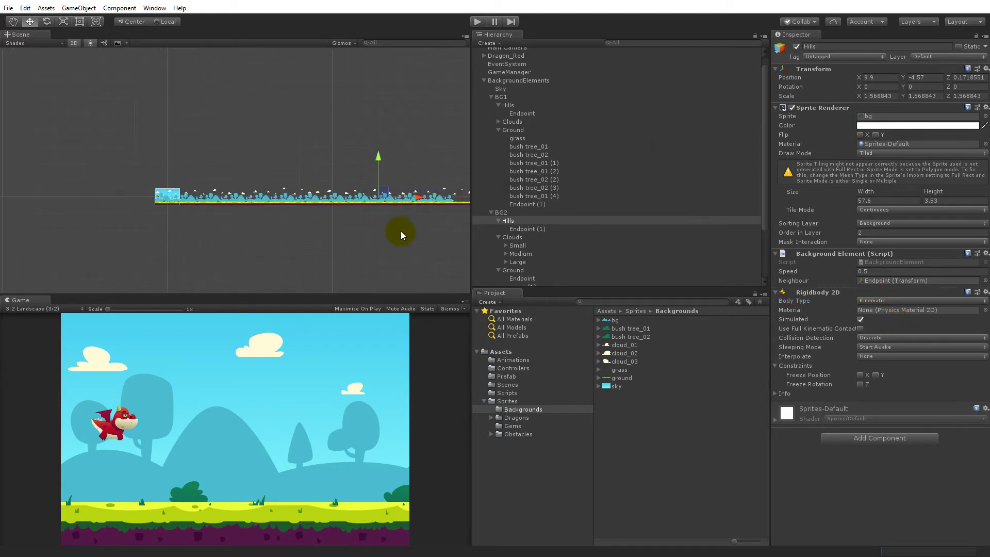
right_drag(401, 231, 344, 221)
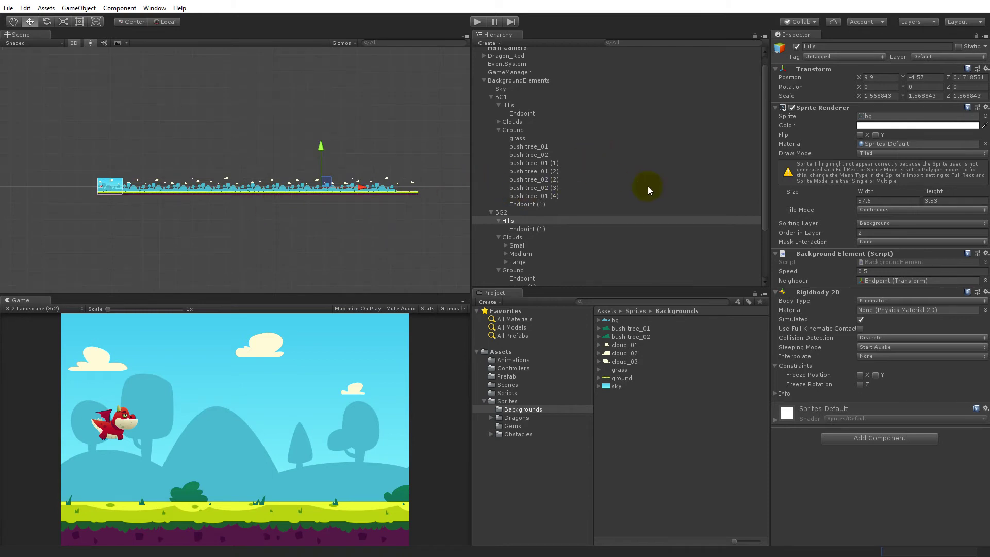
ctrl+click(510, 106)
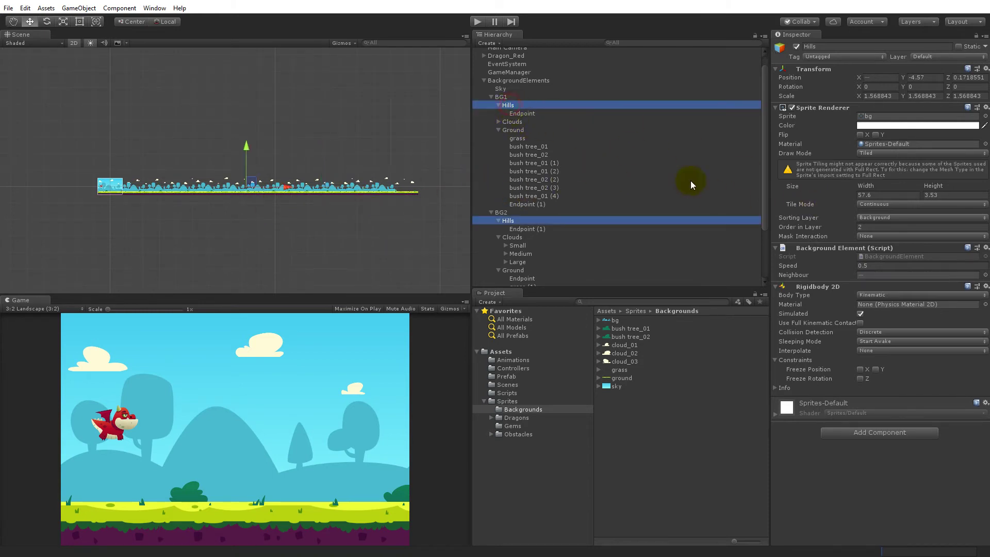
click(872, 227)
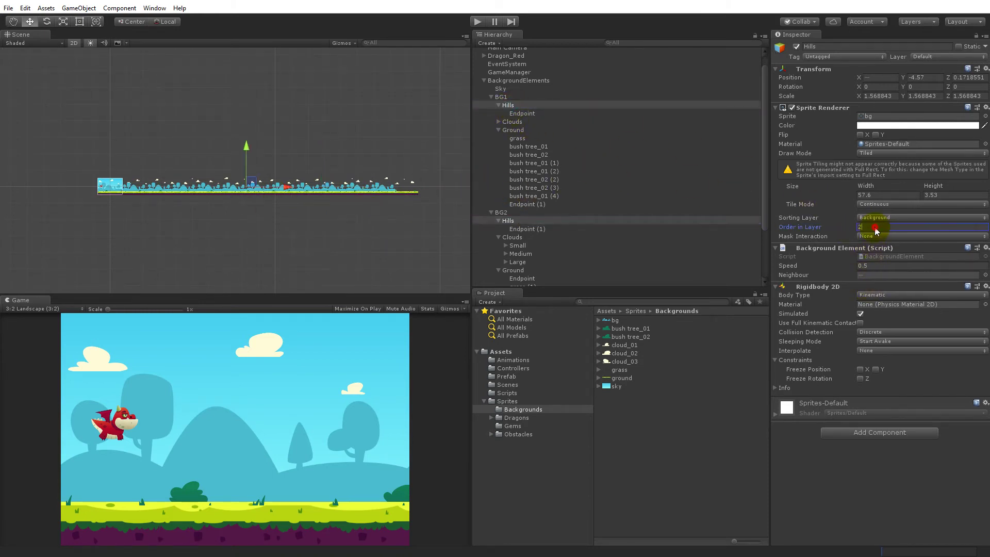
click(878, 265)
text(20)
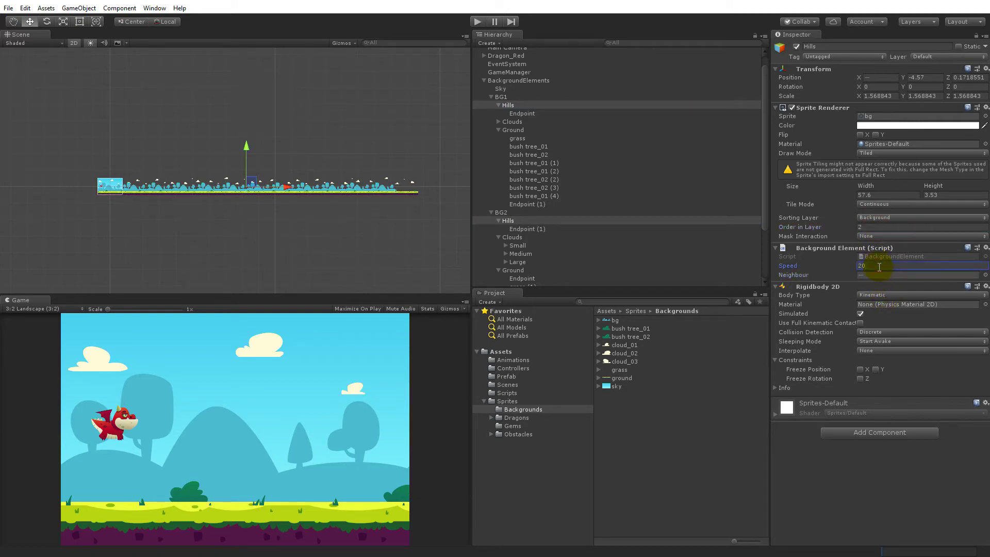
click(478, 20)
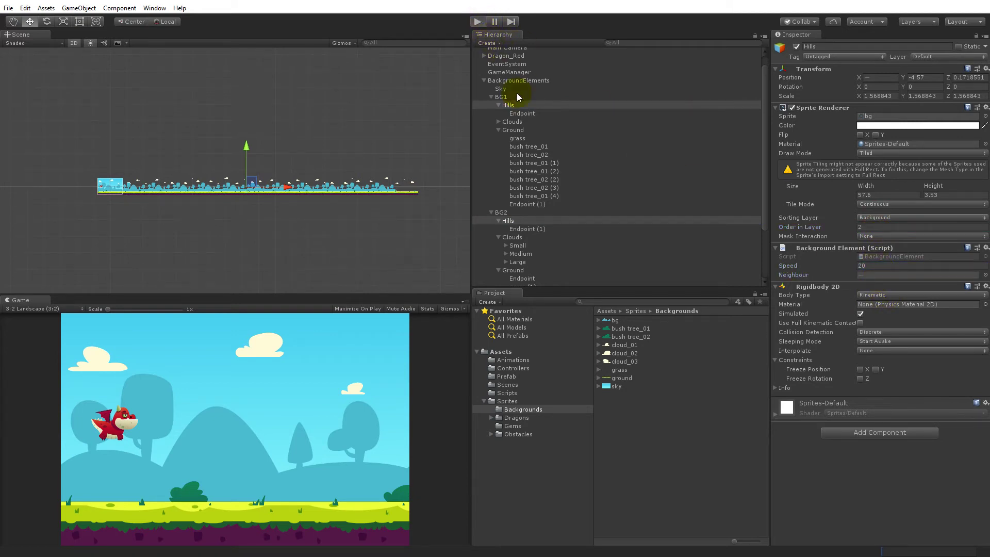
Run the game, pause it to inspect how BG1's Hills is positioned, and stop play mode
click(477, 21)
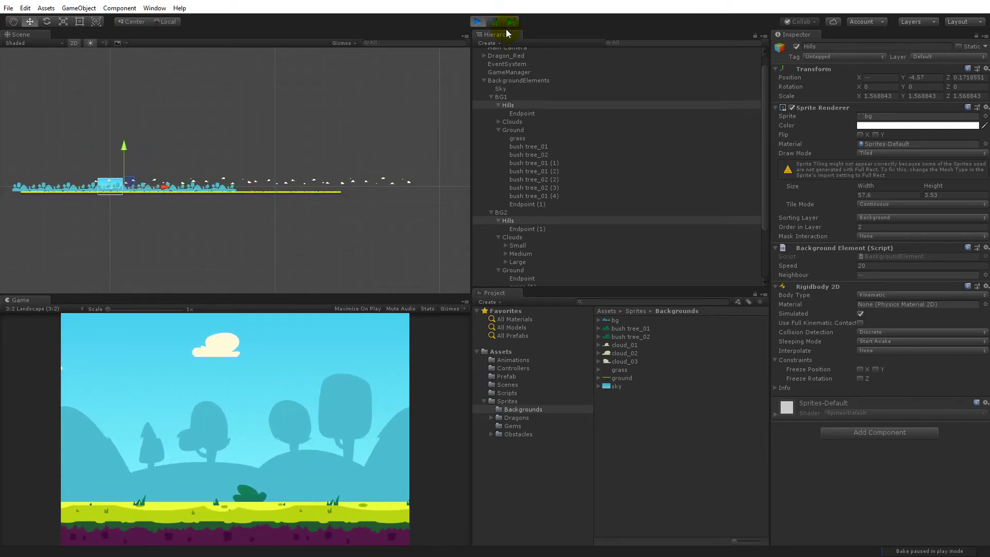
click(497, 23)
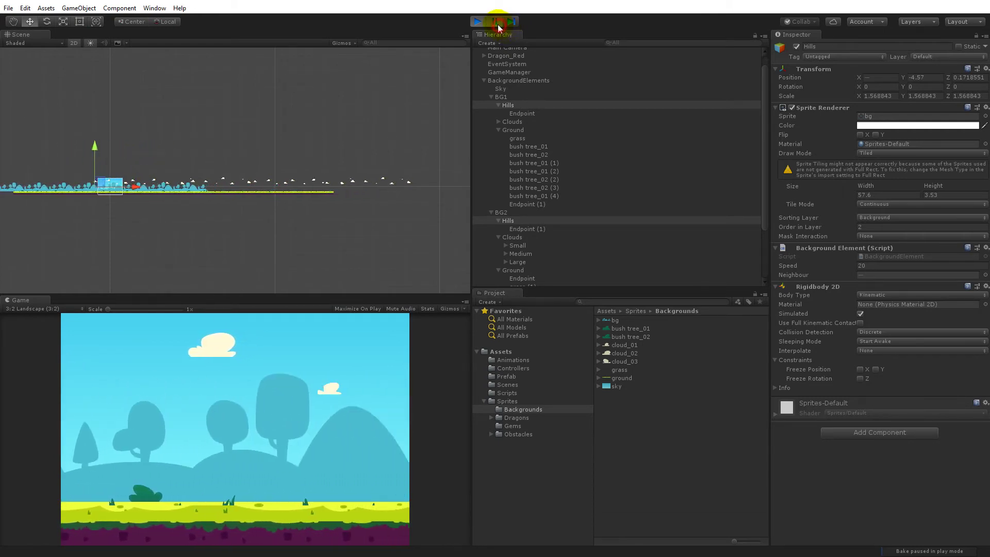
click(507, 105)
drag(57, 149, 46, 137)
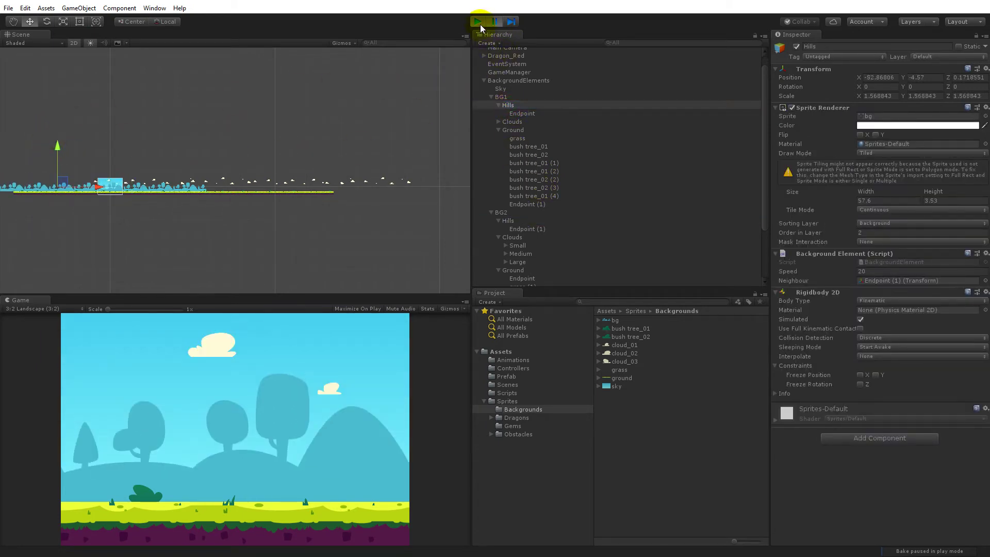
click(478, 22)
Set the bg background sprite's pivot to Left in the Sprite Editor and apply the change
click(629, 321)
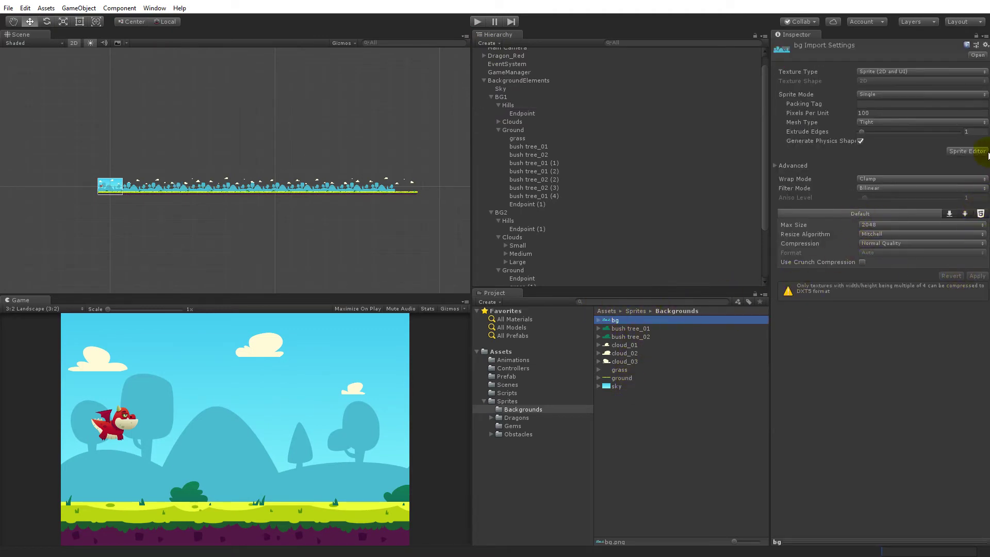
click(967, 151)
click(953, 355)
click(944, 410)
click(924, 107)
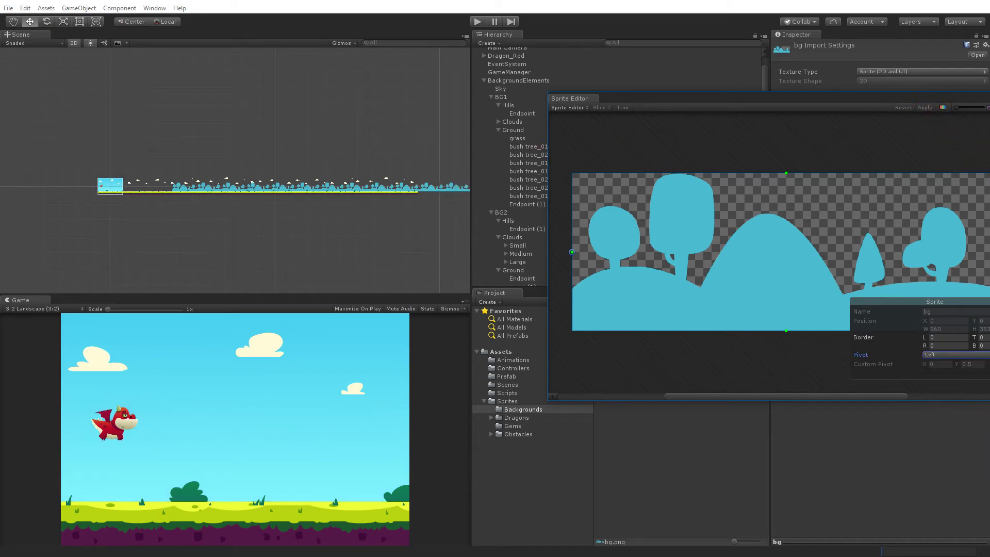
click(524, 126)
Move both Hills objects back together along X so BG1's Hills starts at the camera frame, about X -28.6
click(508, 105)
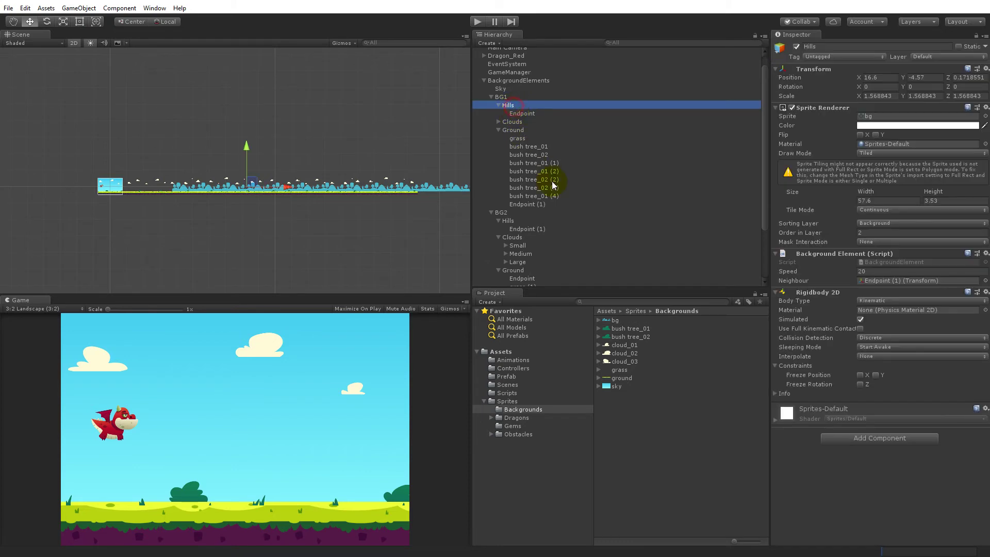
ctrl+click(508, 221)
drag(360, 186, 285, 177)
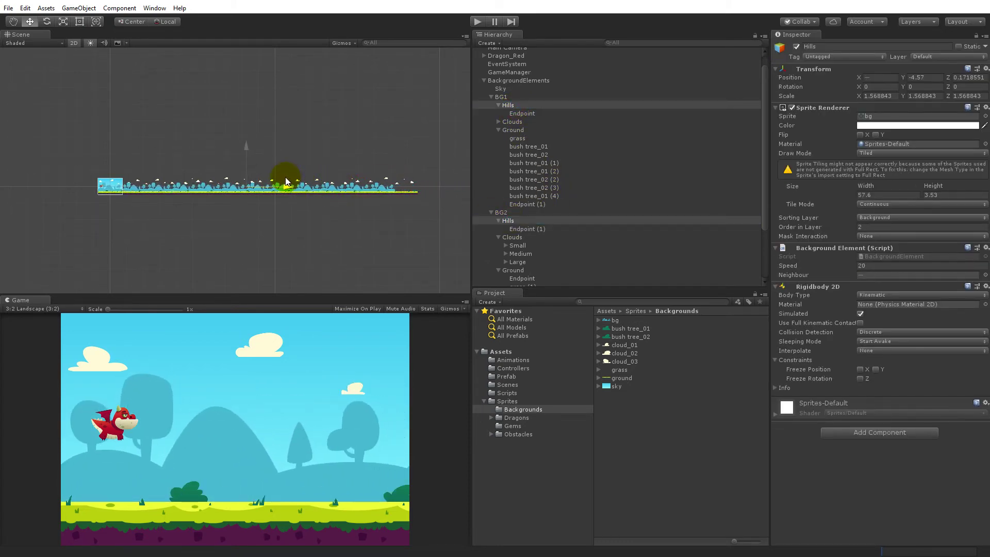
Raise BG1's Hills above BG2's Hills to expose the edge where it ends
click(520, 114)
scroll(247, 184, up, 10)
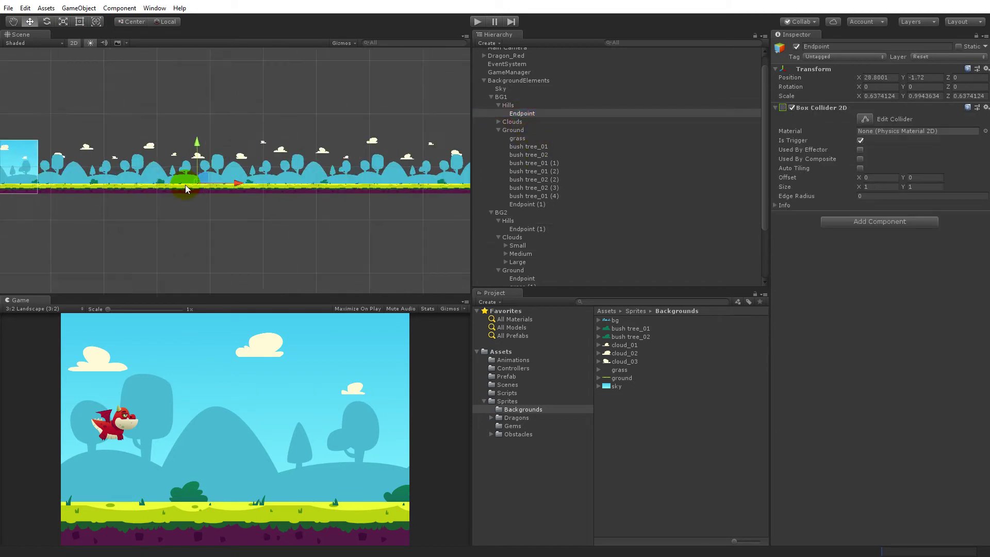
middle_drag(165, 223, 171, 257)
click(510, 105)
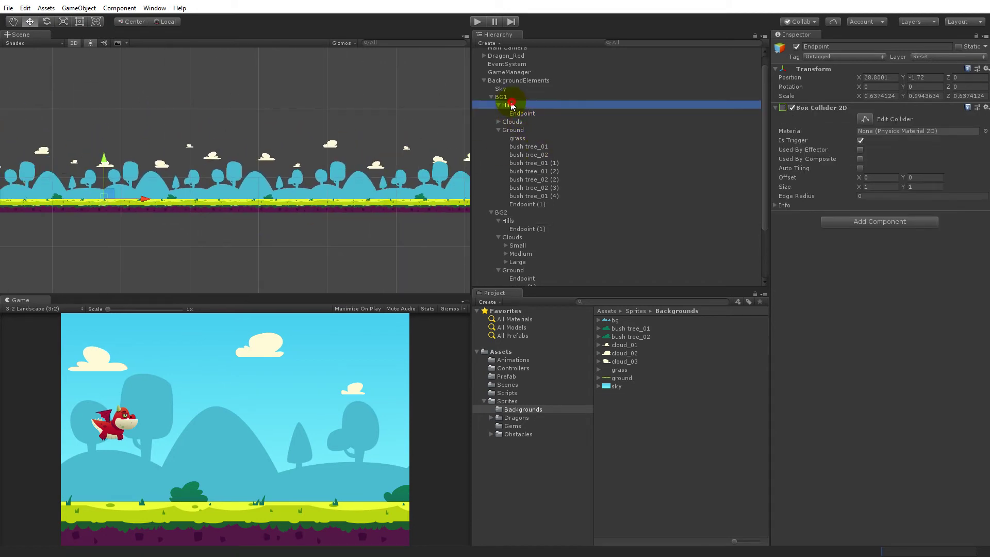
drag(106, 138, 107, 117)
Move the Endpoint of BG1's Hills to the hills' far end edge, at about X 57.6
click(522, 113)
drag(121, 175, 450, 189)
scroll(389, 150, up, 10)
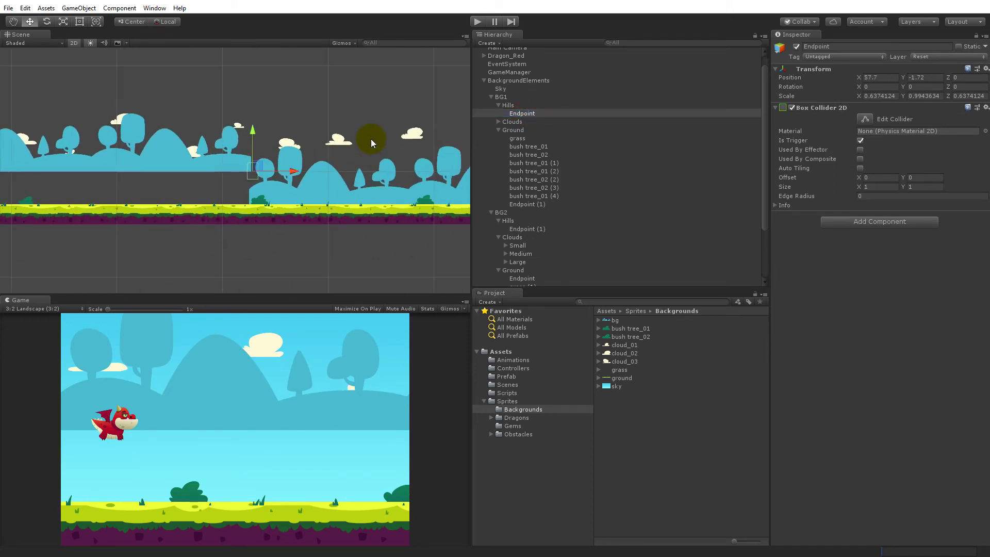
scroll(263, 152, up, 12)
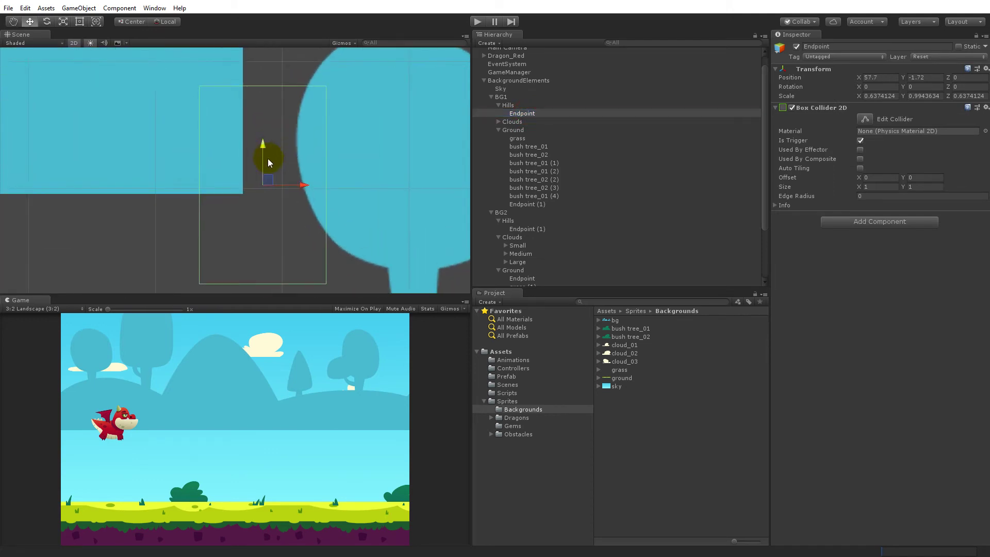
scroll(280, 162, up, 4)
middle_drag(238, 217, 285, 220)
key(w)
drag(343, 163, 270, 157)
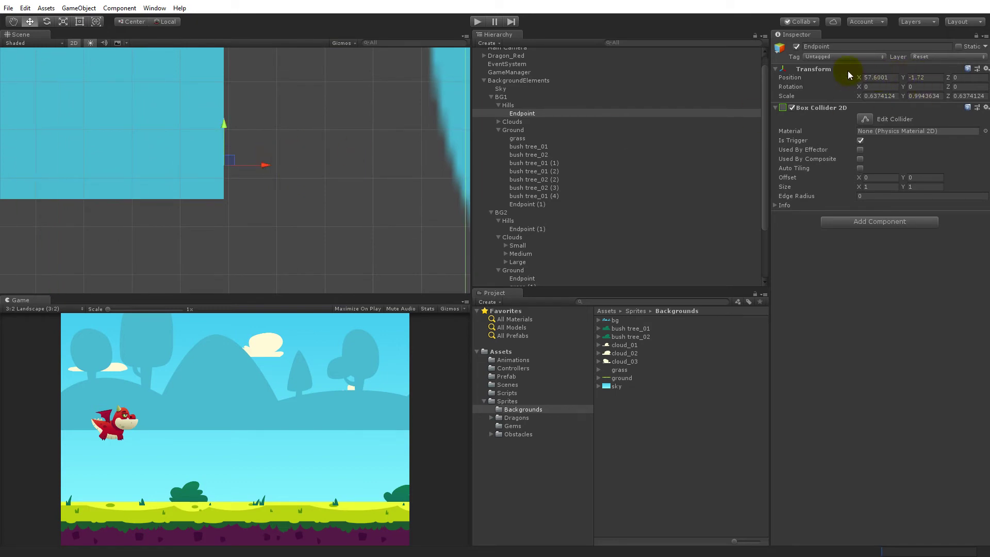
Copy the Endpoint's X position of 57.6001 to Endpoint (1) of BG2's Hills
click(879, 78)
scroll(458, 154, down, 3)
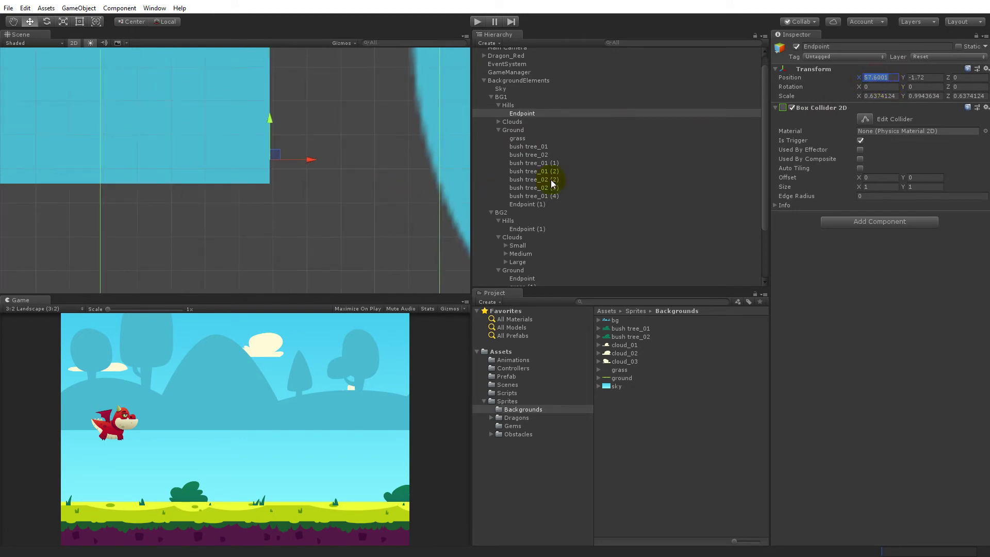
click(525, 230)
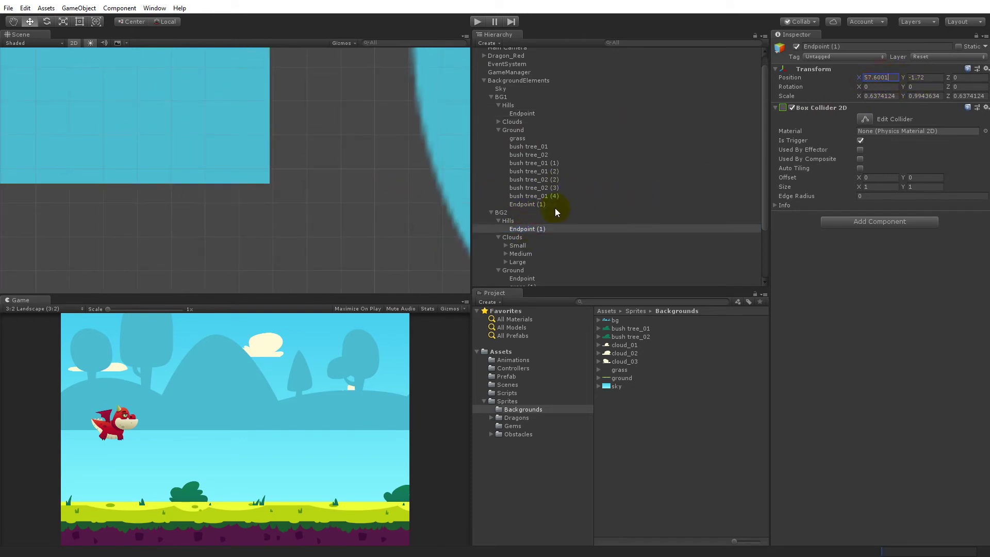
Set the Y position of BG1's Hills to -4.57 to match BG2's Hills
click(508, 222)
click(923, 78)
key(ctrl+c)
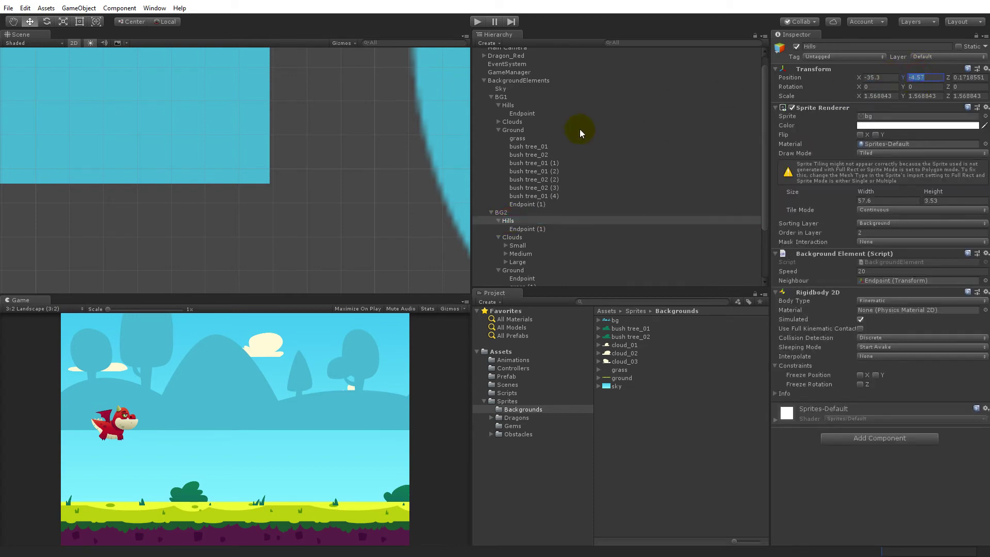
scroll(556, 119, up, 2)
click(508, 117)
click(934, 77)
key(ctrl+v)
scroll(411, 174, down, 10)
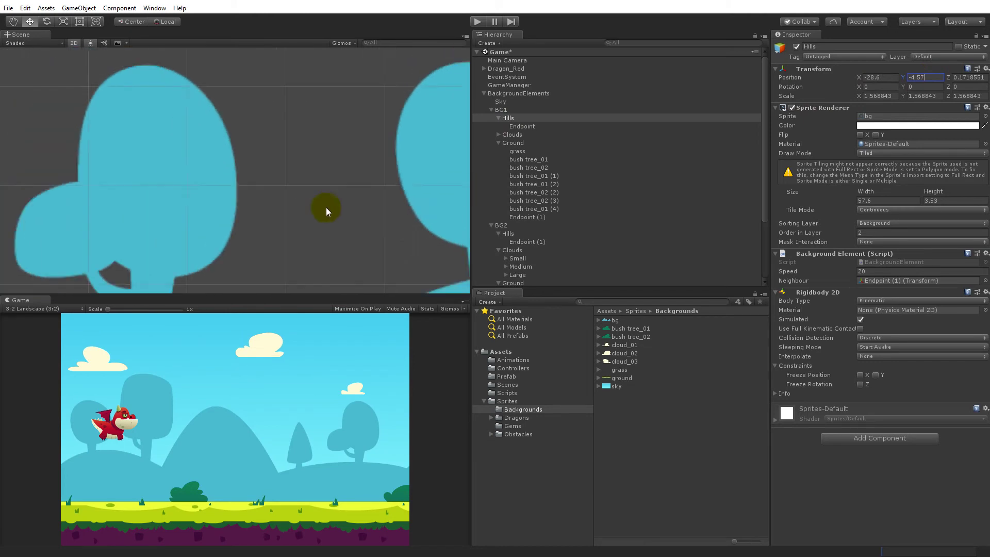
scroll(314, 234, down, 3)
Run the game to check that the realigned hills loop seamlessly, and stop play mode
click(477, 21)
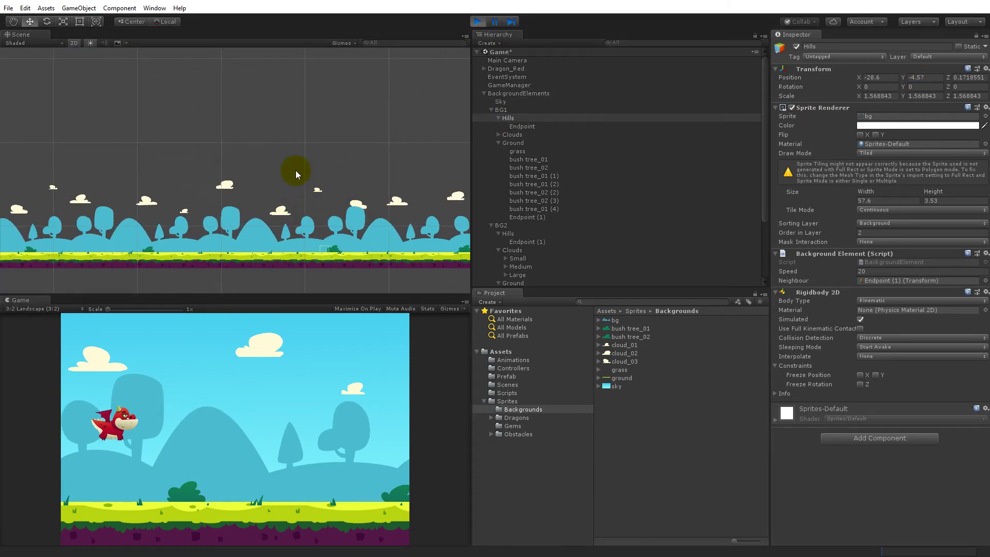
scroll(289, 175, down, 5)
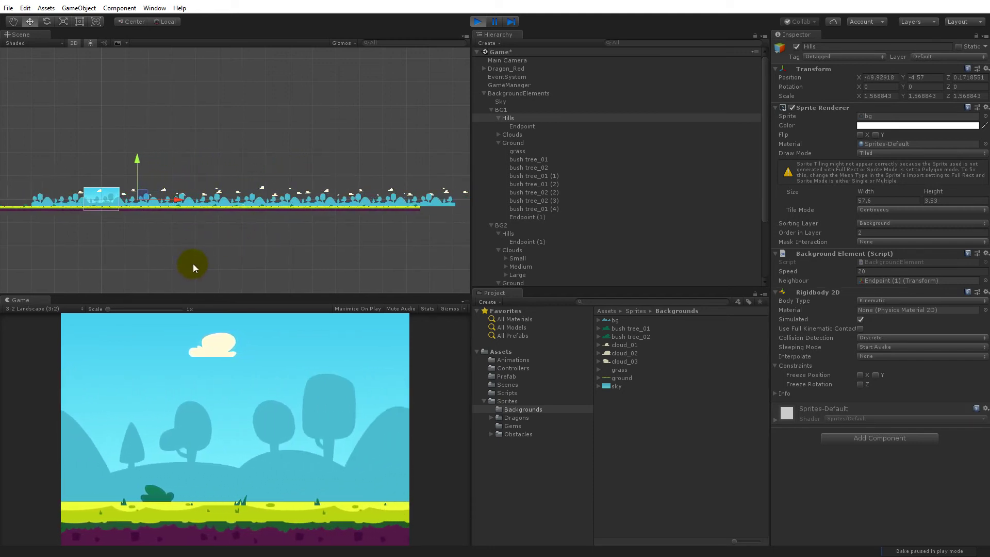
click(478, 22)
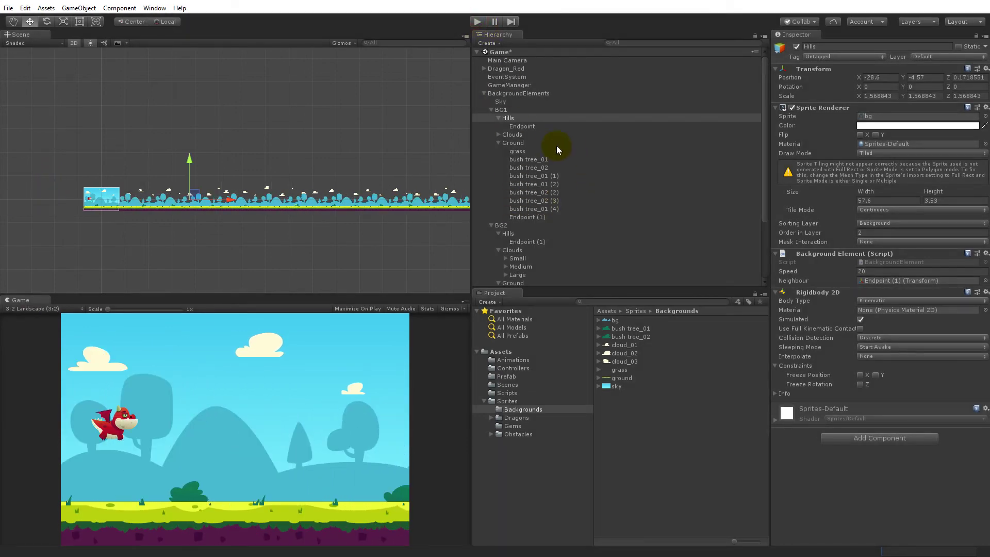
Set the Background Element Speed of both Hills objects to 0.5
click(508, 119)
ctrl+click(508, 233)
click(877, 271)
click(877, 266)
text(0.5)
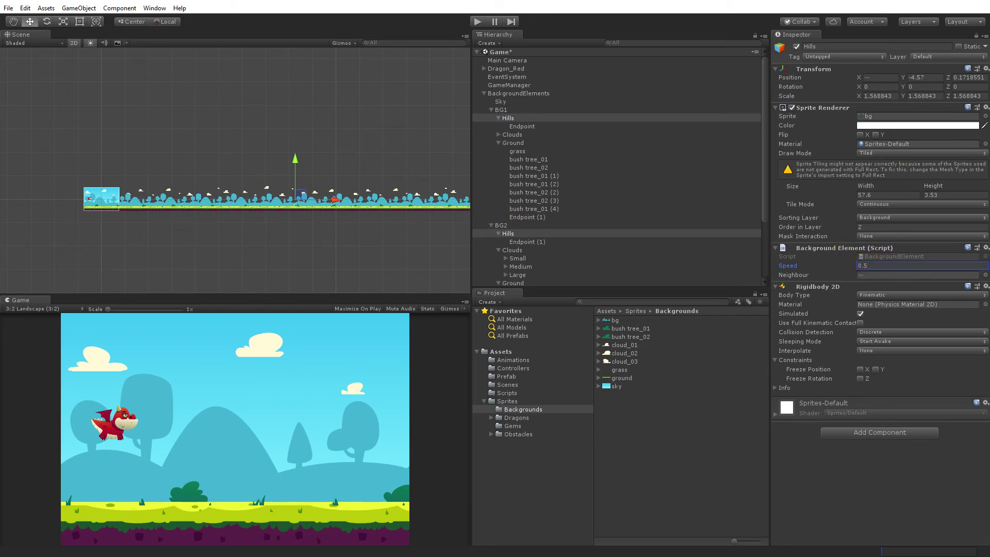
Expand BG1's Clouds, lift the Small group briefly to see its extent, and undo the move
click(497, 143)
click(498, 135)
click(520, 151)
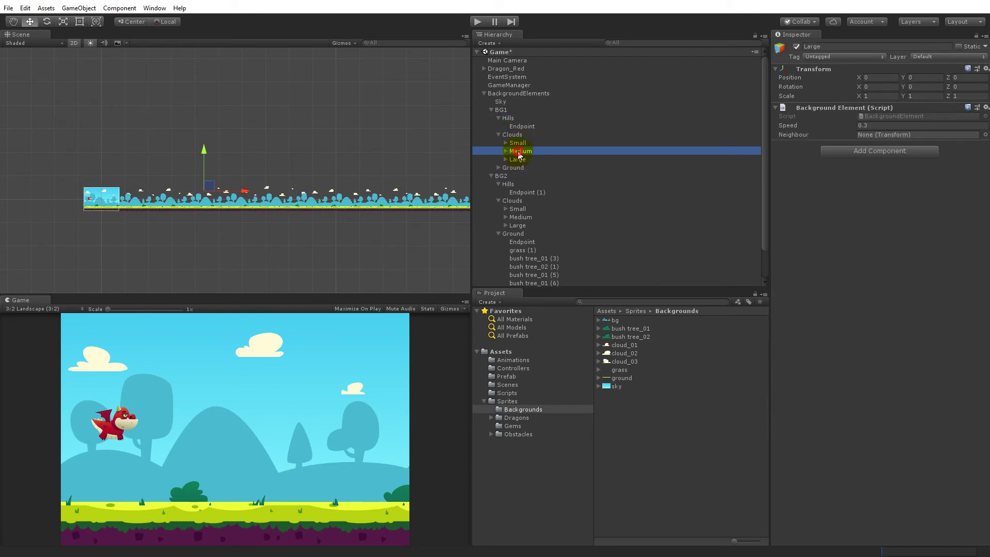
click(507, 143)
scroll(272, 170, down, 2)
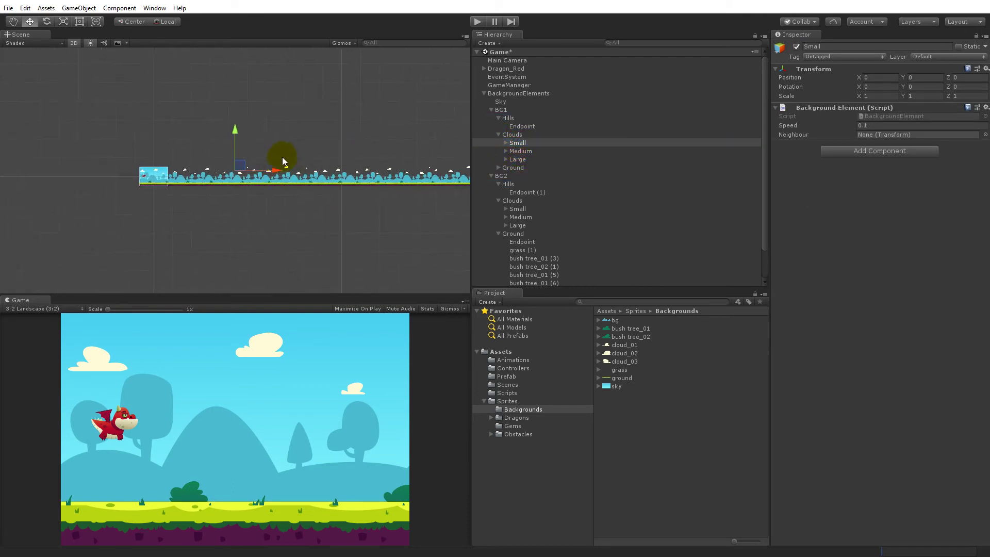
drag(235, 129, 237, 114)
key(ctrl+z)
Duplicate the Endpoint of BG1's Hills and place the copy inside BG1's Small clouds group
click(520, 128)
key(ctrl+d)
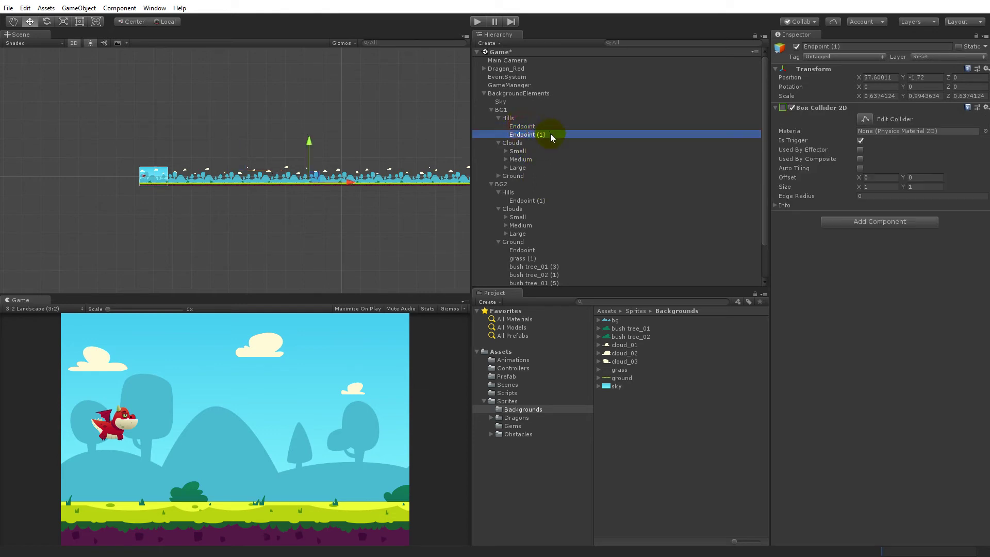
drag(526, 133, 526, 152)
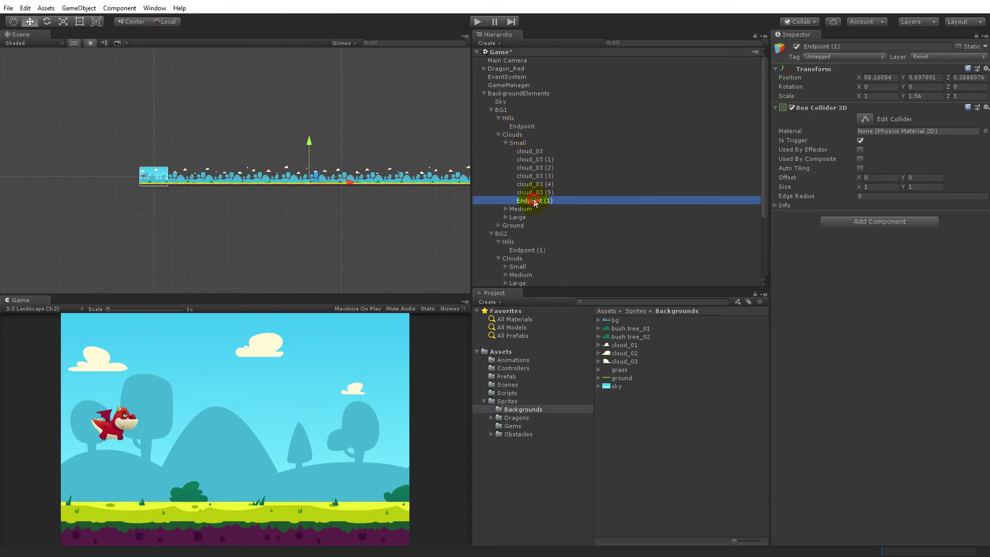
click(517, 145)
click(531, 200)
click(518, 144)
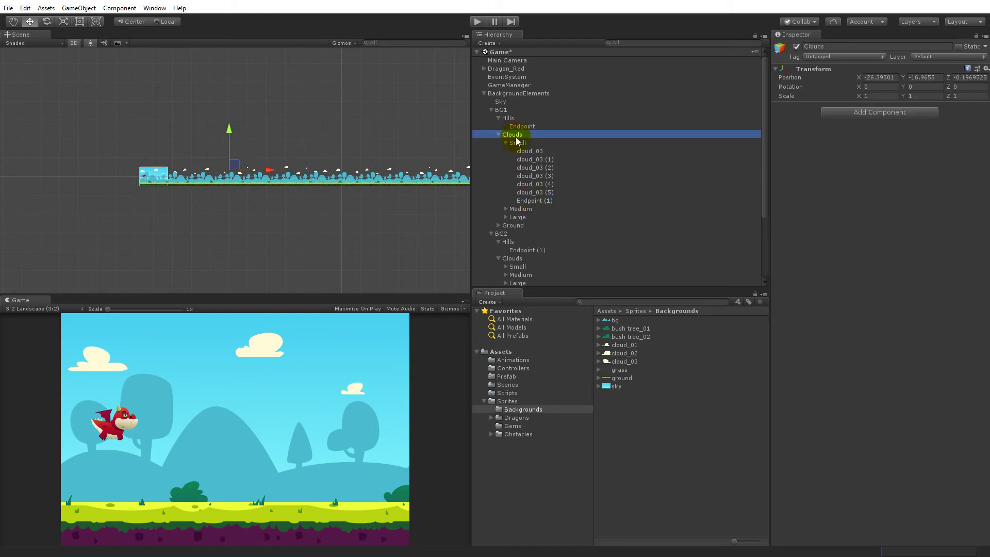
click(527, 202)
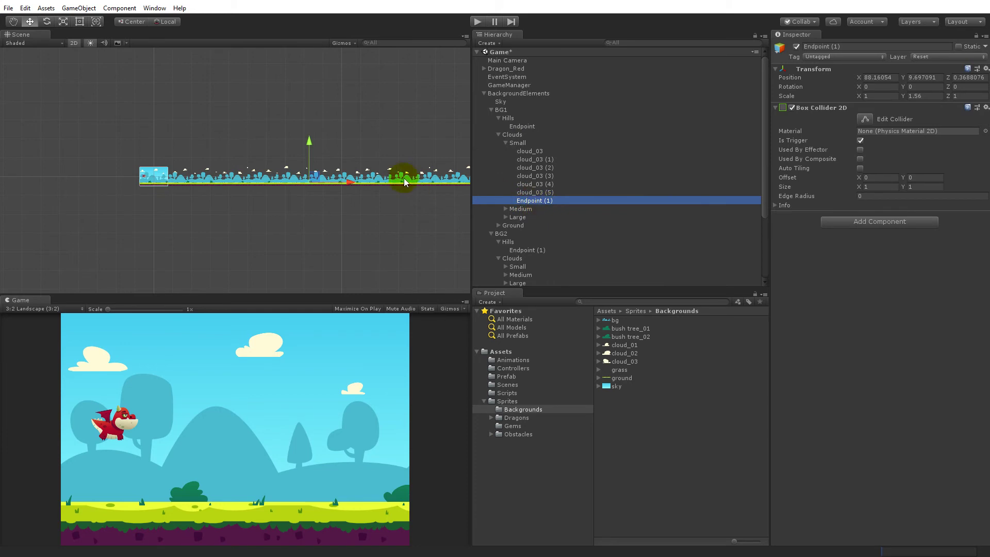
Raise BG1's Small clouds group to Y 13.5 to inspect its clouds and Endpoint, and undo the move
click(513, 145)
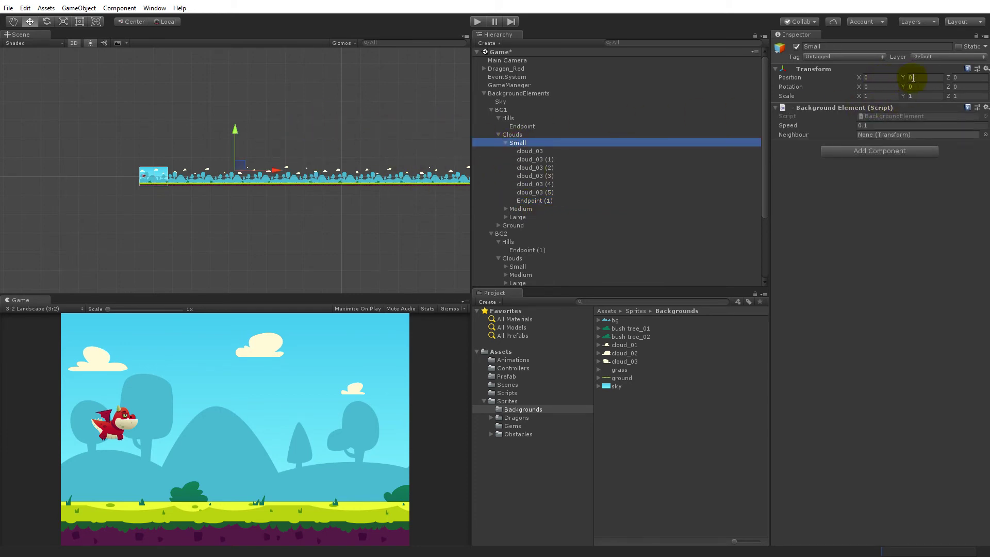
drag(233, 129, 244, 102)
scroll(315, 156, up, 4)
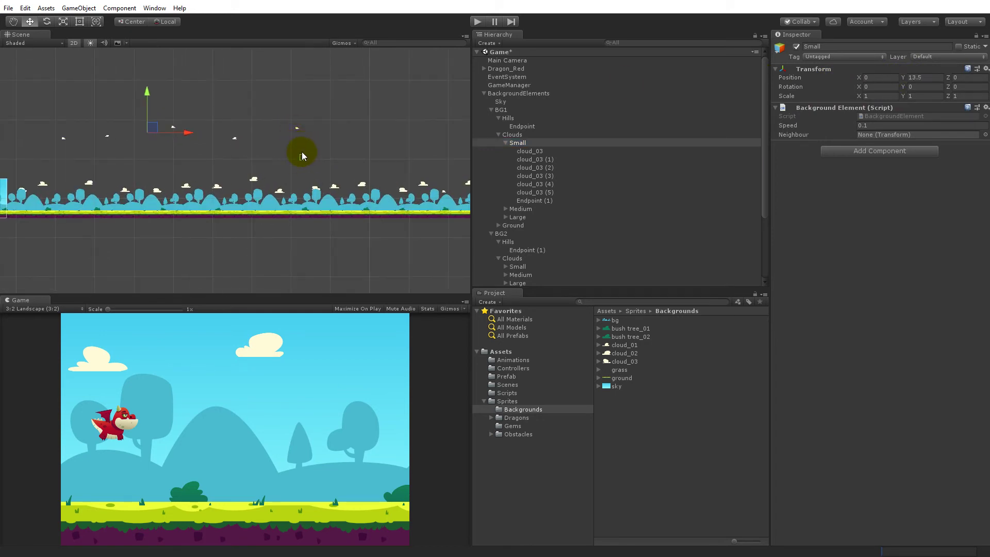
key(ctrl+z)
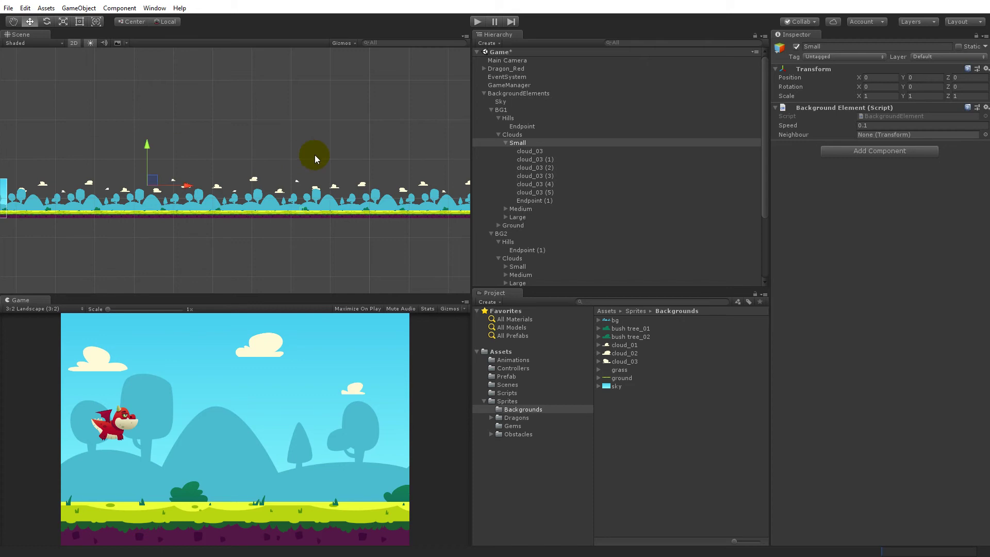
Duplicate the Endpoint (1) of BG1's Small clouds and place the copy inside the Medium clouds group
click(531, 201)
key(ctrl+d)
drag(546, 207, 529, 219)
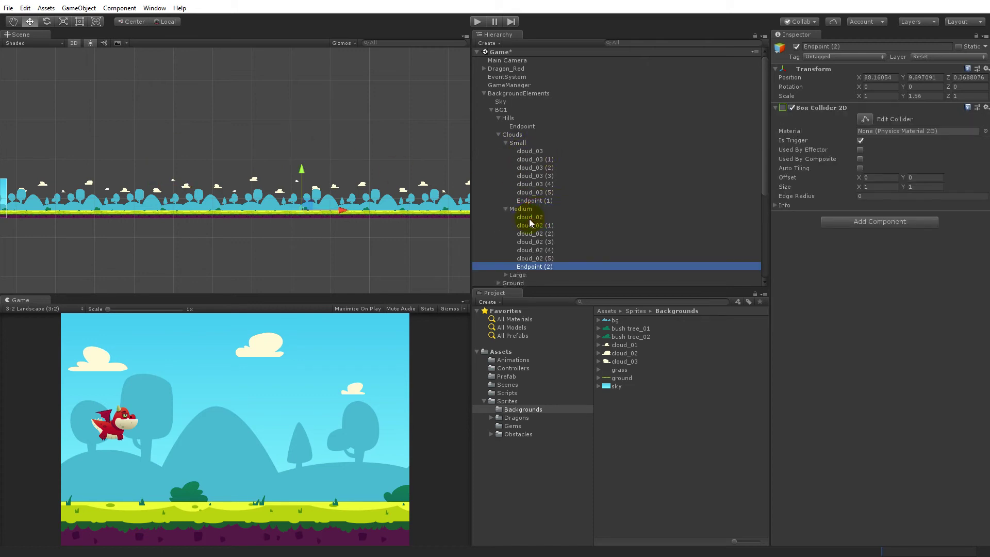
double_click(520, 209)
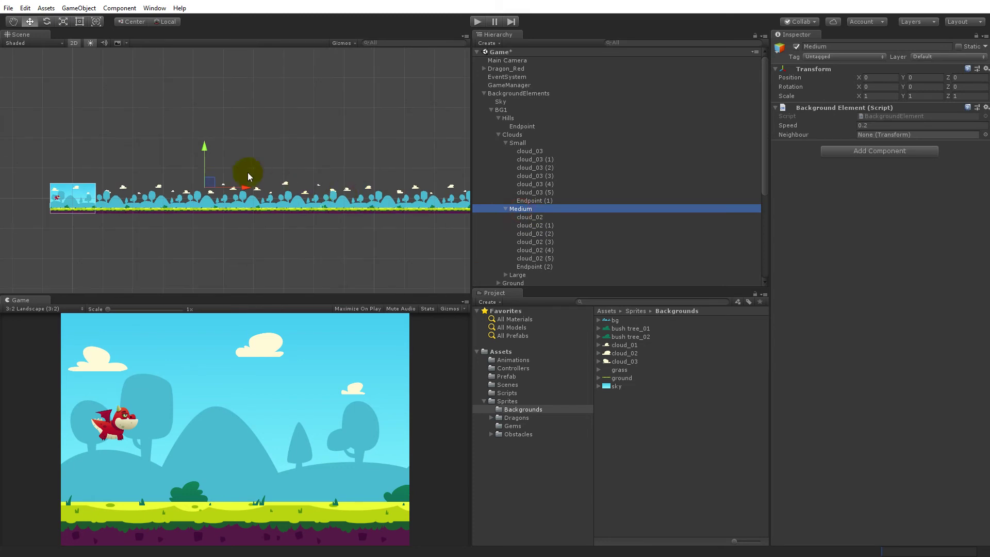
drag(204, 149, 205, 132)
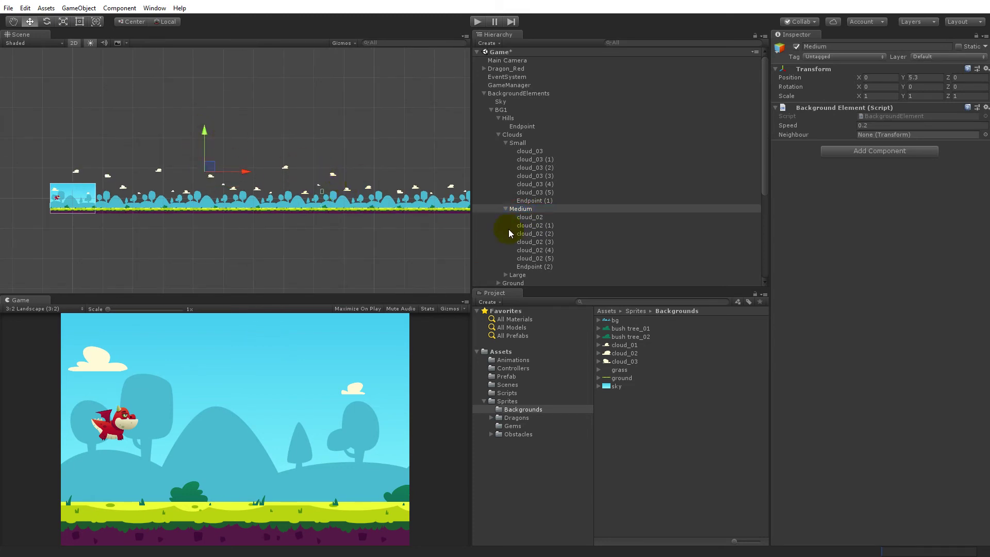
click(535, 267)
key(ctrl+z)
key(ctrl+z)
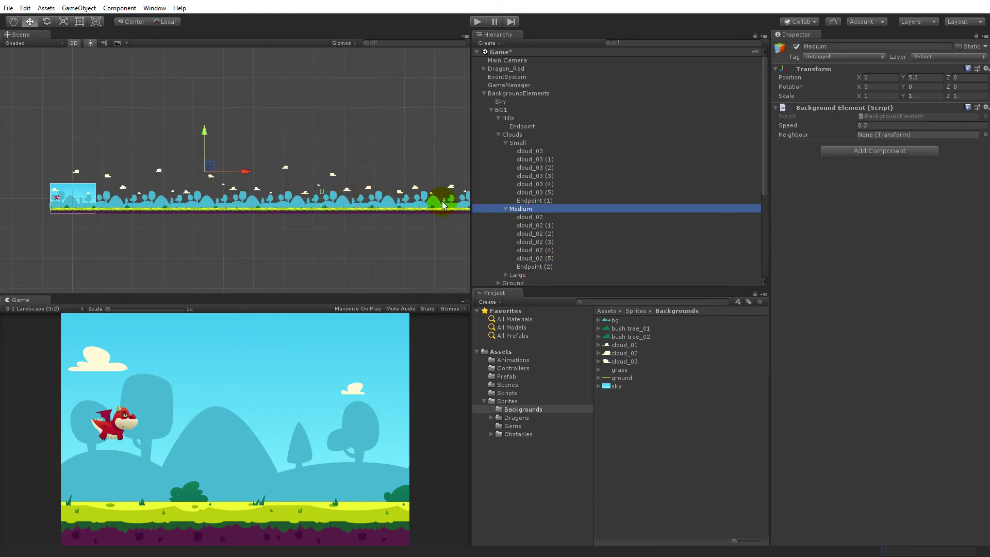
Raise BG1's Medium clouds group to about Y 6.2 to separate it from the other clouds
click(534, 266)
click(520, 208)
drag(204, 148, 205, 126)
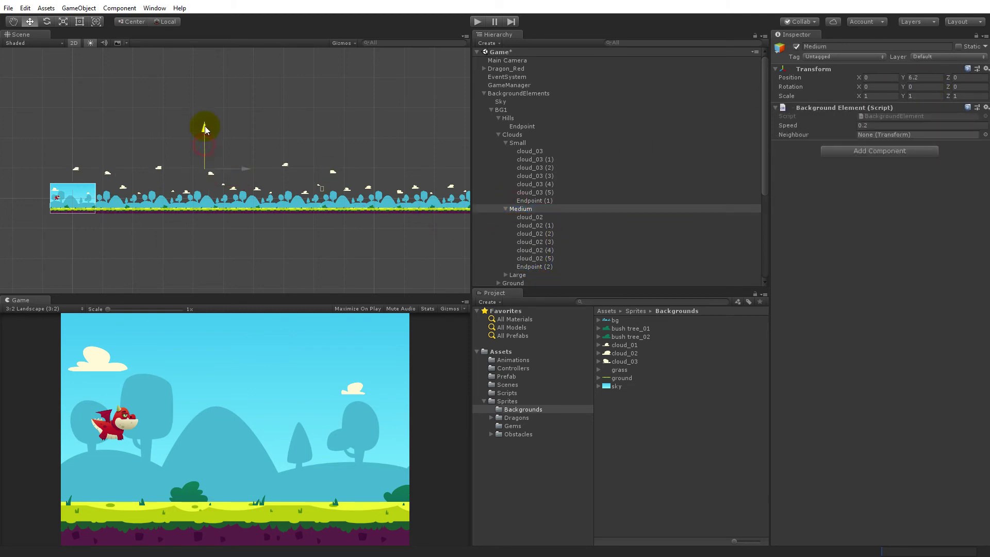
Move Endpoint (2) of BG1's Medium clouds just past the last medium cloud and slightly higher, and reselect the Medium group
click(536, 266)
drag(365, 189, 388, 189)
drag(344, 150, 344, 140)
drag(388, 178, 391, 248)
click(527, 209)
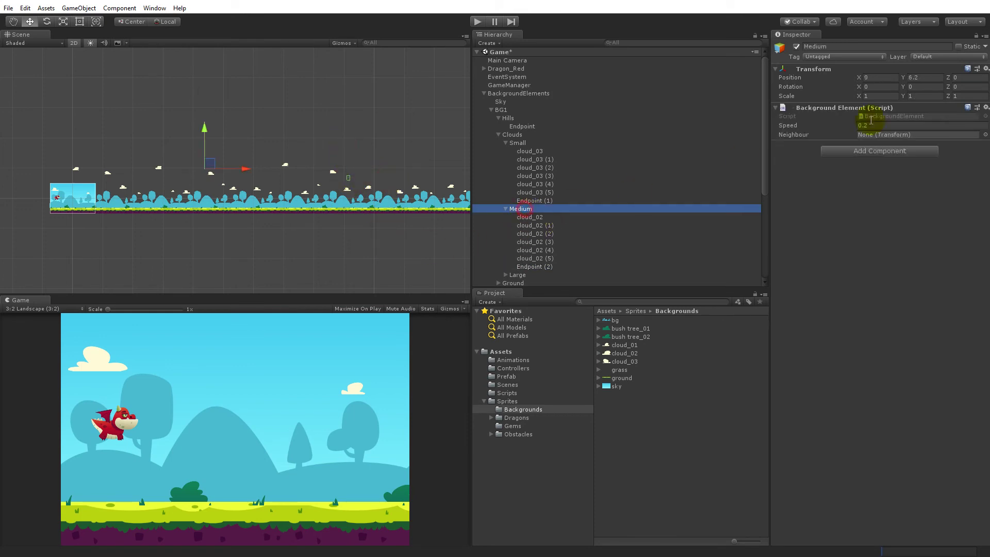
Set BG1's Medium clouds group to Y 0 and place a duplicate of its Endpoint (2) inside the Large clouds group
click(914, 78)
text(0)
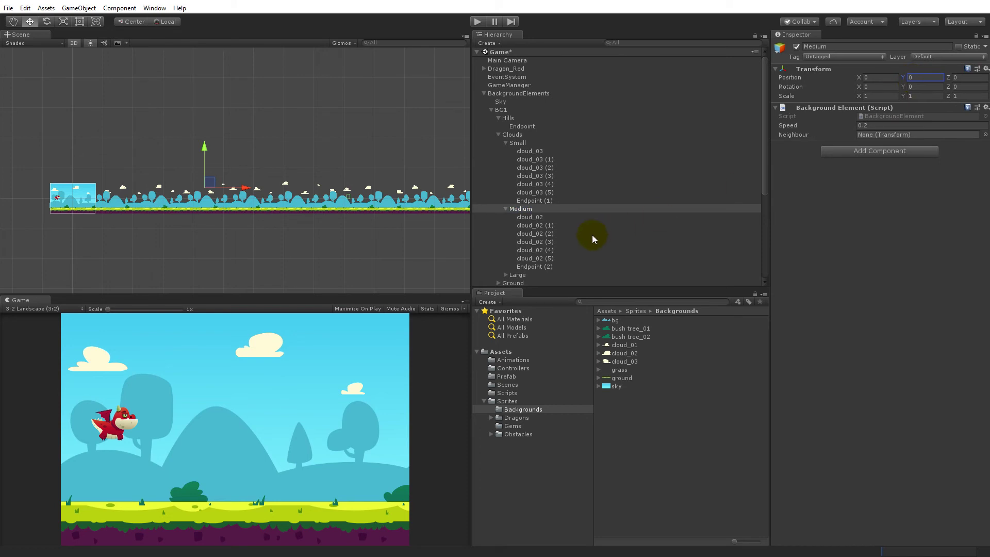
scroll(593, 233, down, 3)
click(543, 235)
key(ctrl+d)
scroll(558, 235, down, 3)
drag(527, 216, 519, 221)
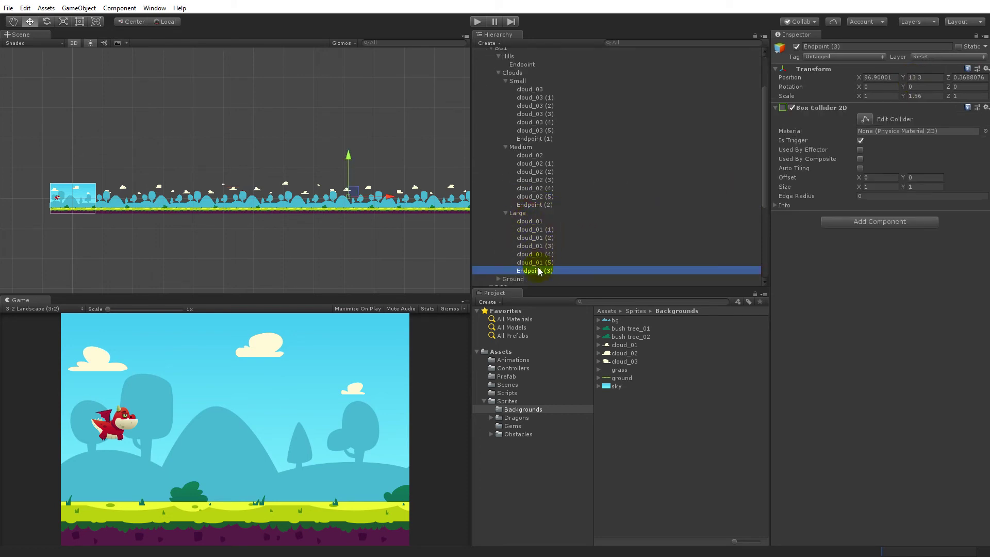
Raise BG1's Large clouds group to about Y 6.2 and move its Endpoint (3) to about X 91.1, past the last large cloud
click(521, 213)
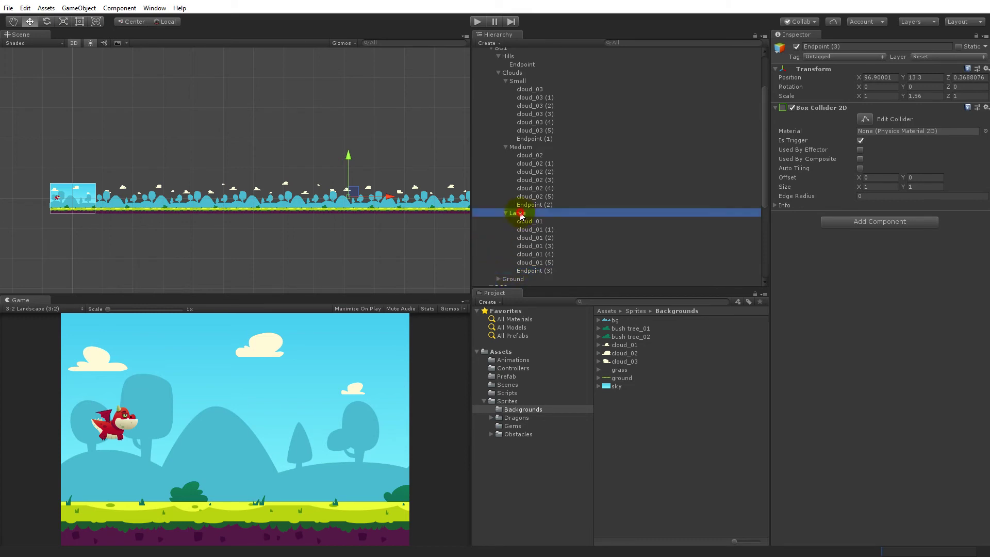
drag(185, 150, 185, 132)
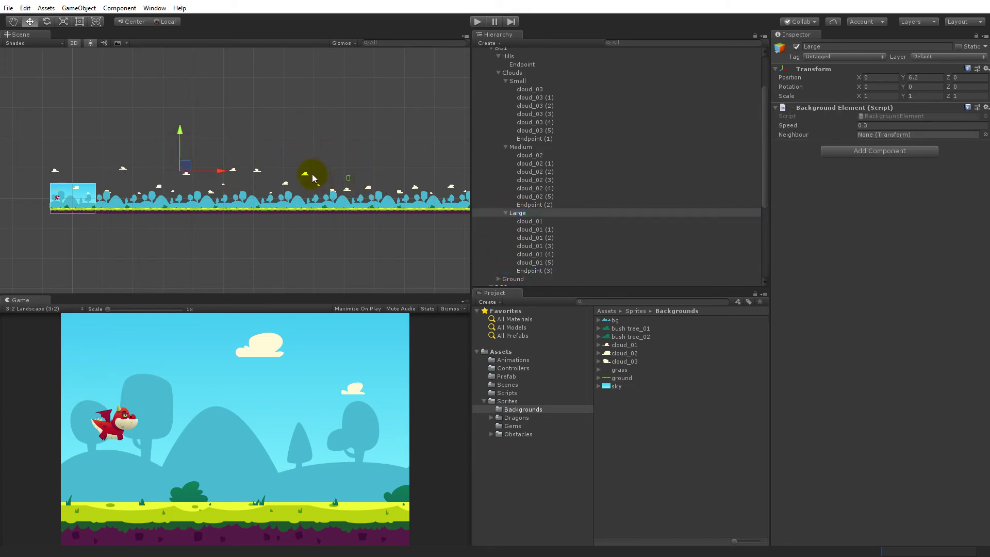
click(534, 272)
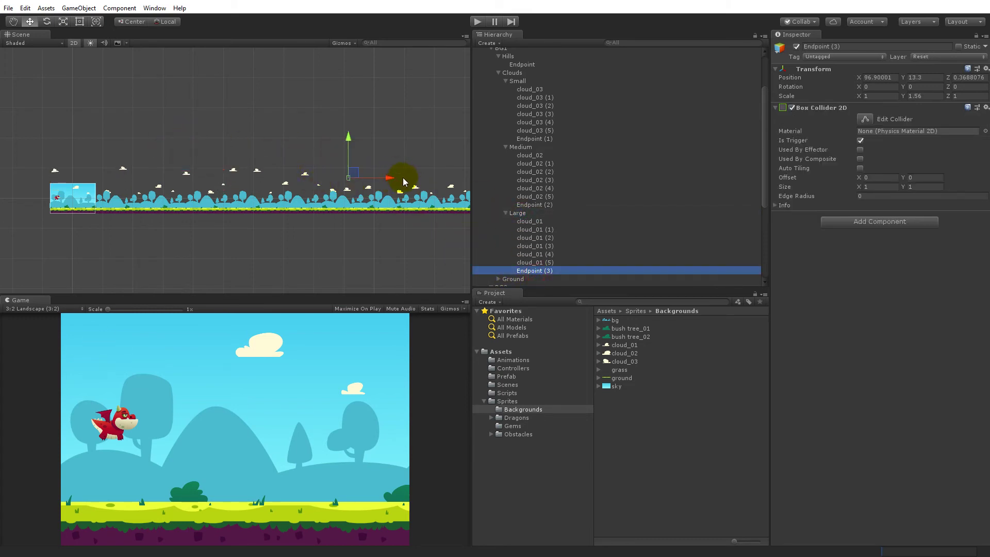
drag(389, 179, 373, 178)
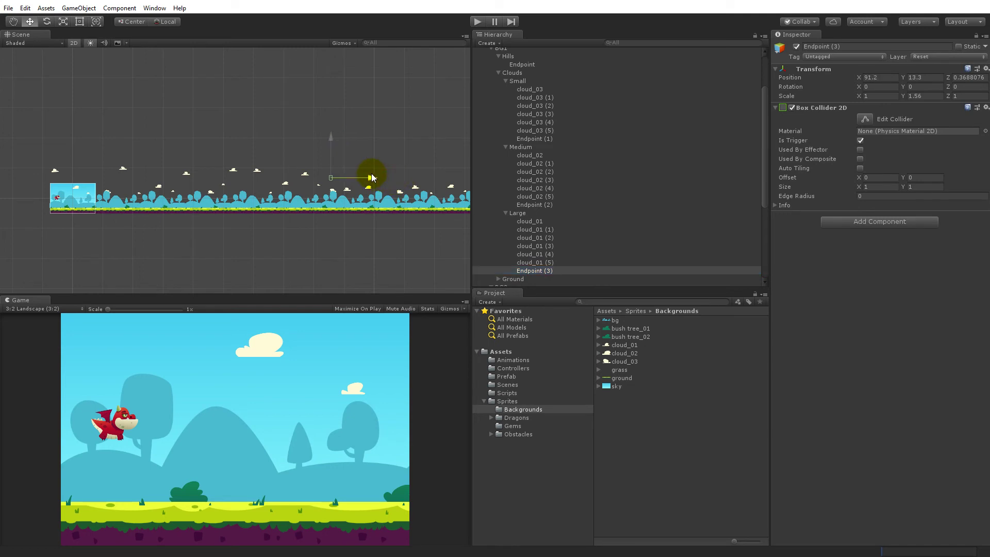
Set the Y position of BG1's Large clouds group to 0
click(520, 216)
click(931, 79)
text(0)
Check the X positions of the endpoints in BG1's Large, Medium and Small clouds groups
scroll(586, 223, down, 6)
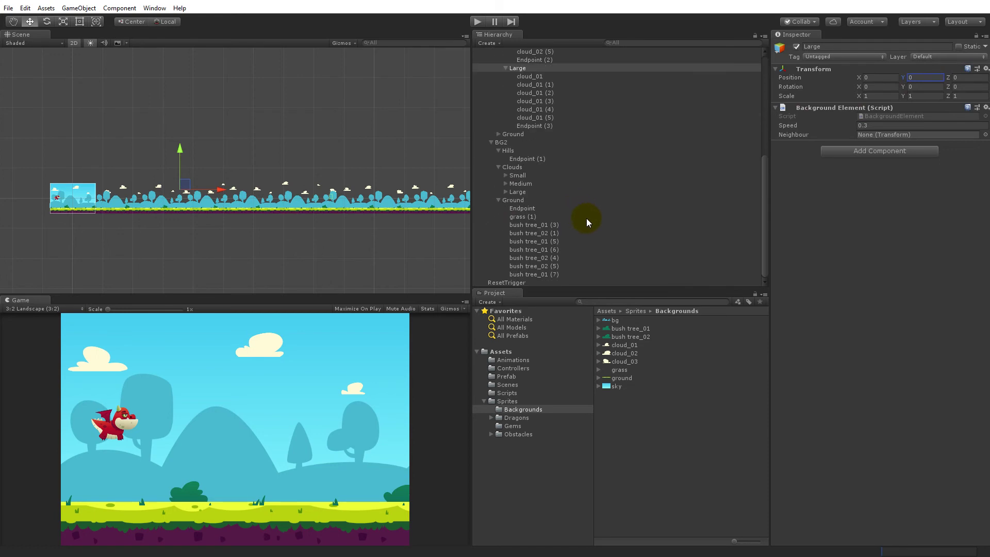
scroll(602, 202, up, 3)
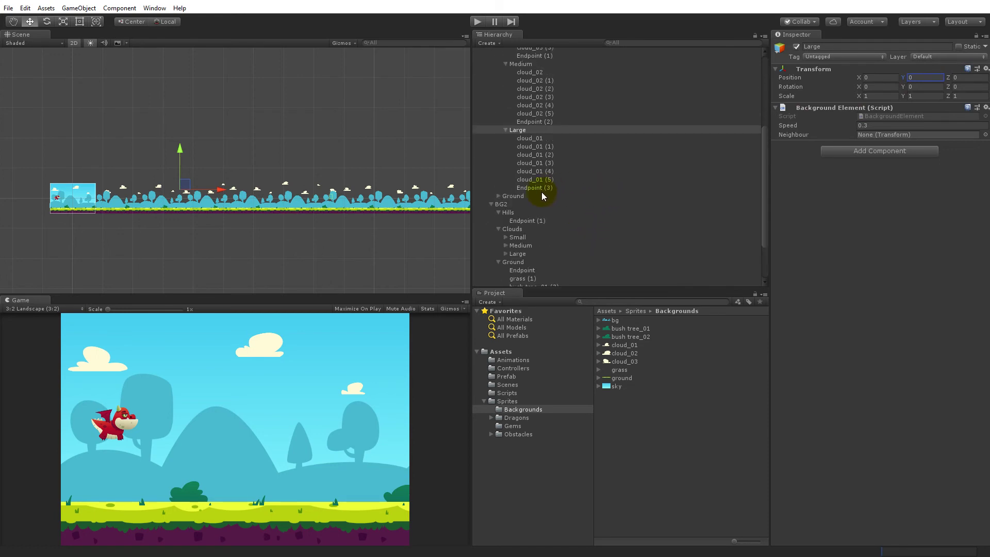
click(542, 187)
click(872, 78)
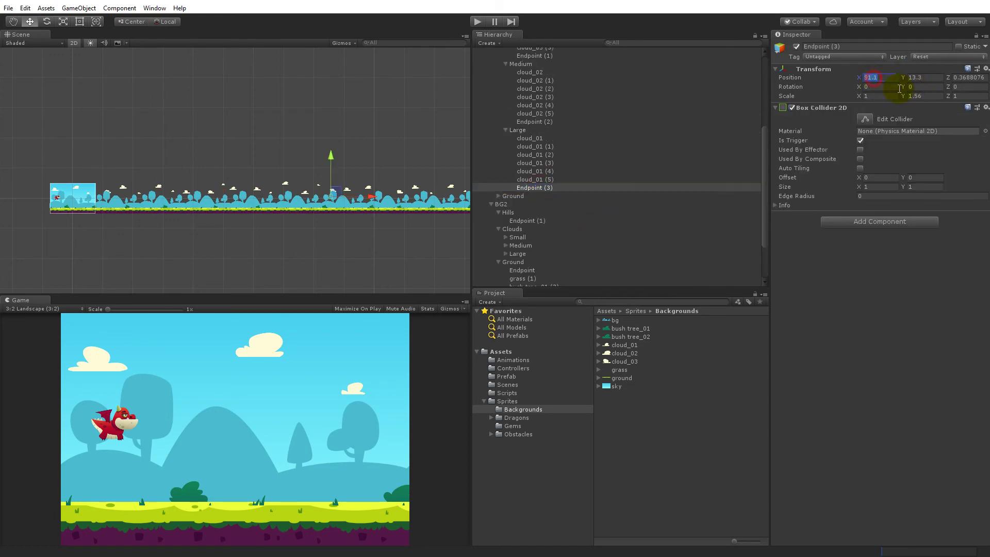
click(539, 123)
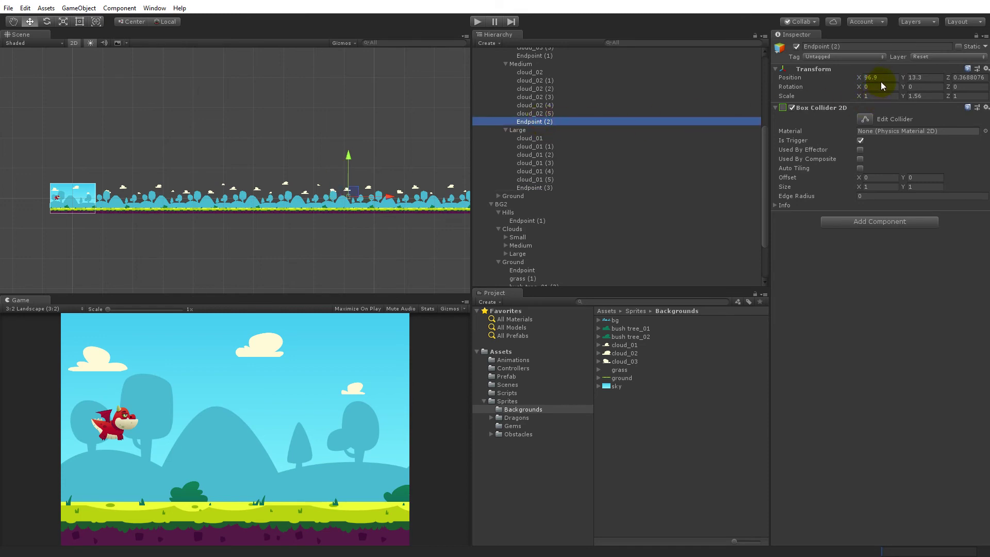
scroll(564, 141, up, 3)
click(537, 117)
click(876, 79)
Duplicate BG1's Endpoint (3) and place one copy in each of BG2's Small, Medium and Large clouds groups
scroll(565, 187, down, 5)
click(538, 117)
key(ctrl+d)
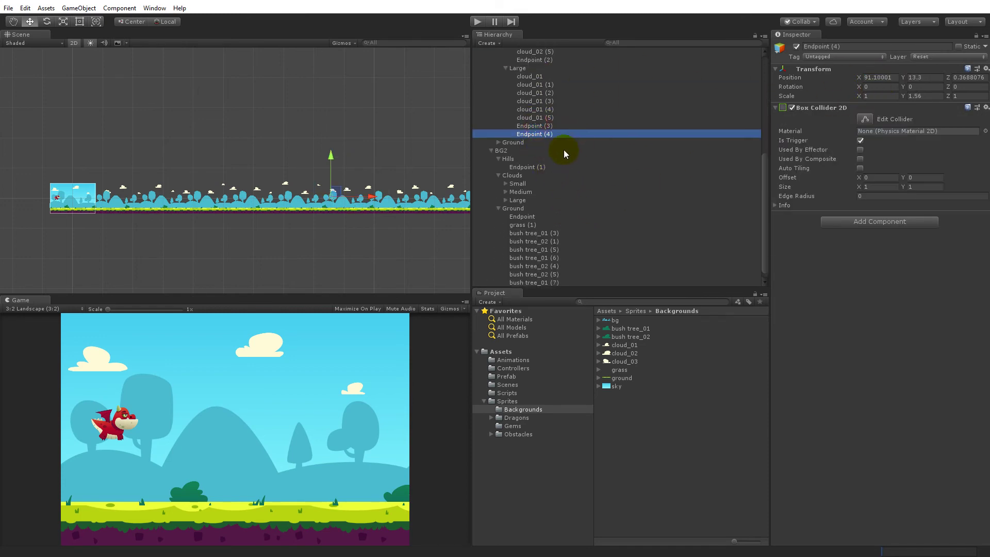
drag(540, 135, 519, 184)
key(ctrl+d)
scroll(567, 221, down, 3)
drag(540, 179, 525, 223)
key(ctrl+d)
scroll(546, 234, down, 2)
Copy the X position 88.16054 from BG1's Small clouds Endpoint (1) to BG2's Small clouds Endpoint (4)
scroll(577, 215, up, 10)
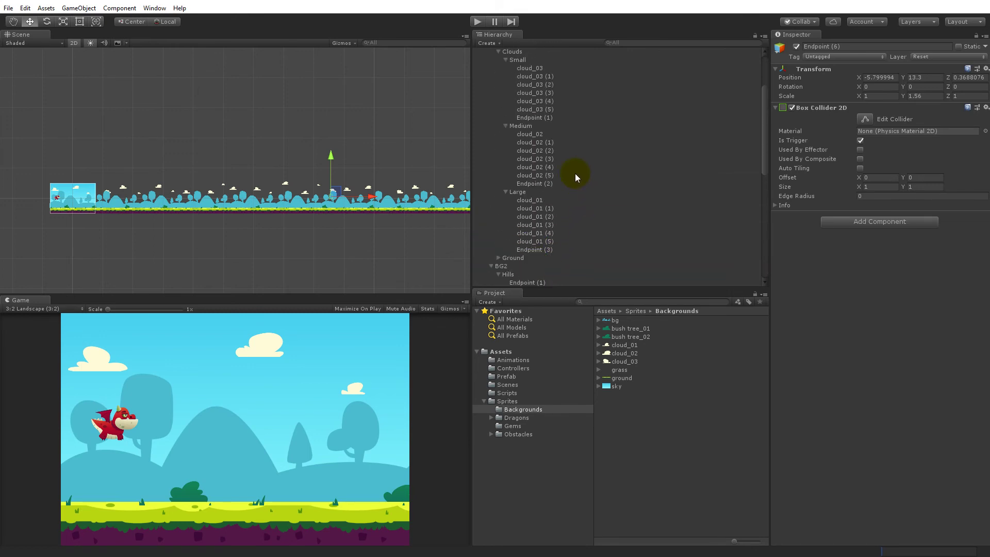
click(533, 117)
click(879, 77)
key(ctrl+c)
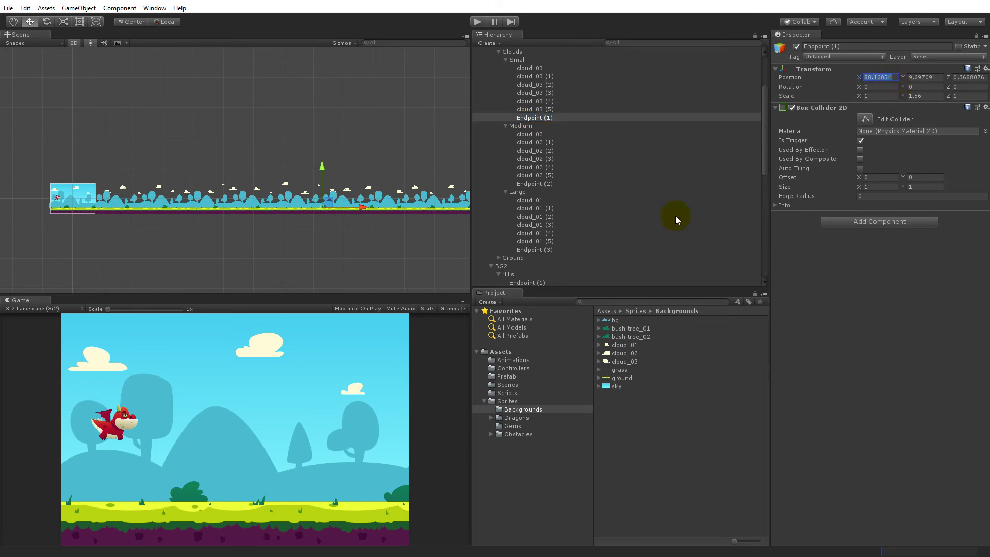
scroll(575, 224, down, 6)
click(536, 202)
click(879, 77)
key(ctrl+v)
Copy the X position 96.9 from BG1's Medium clouds Endpoint (2) to BG2's Medium clouds Endpoint (5)
scroll(544, 240, down, 1)
scroll(558, 215, up, 7)
click(535, 215)
click(879, 78)
key(ctrl+c)
scroll(515, 247, down, 9)
click(533, 207)
click(879, 77)
key(ctrl+v)
Copy the X position 91.1 from BG1's Large clouds Endpoint (3) to BG2's Large clouds Endpoint (6)
scroll(587, 161, up, 4)
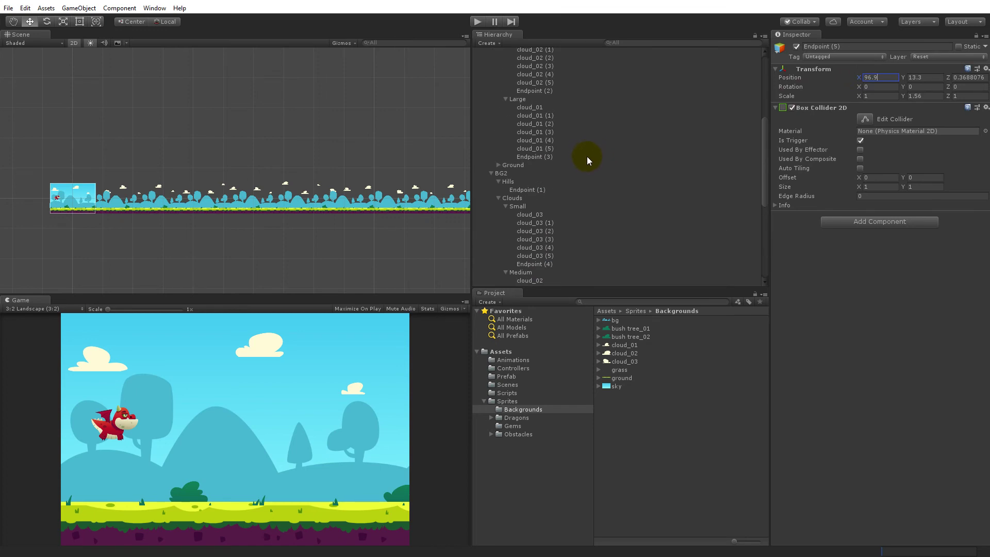
click(533, 157)
click(879, 77)
key(ctrl+c)
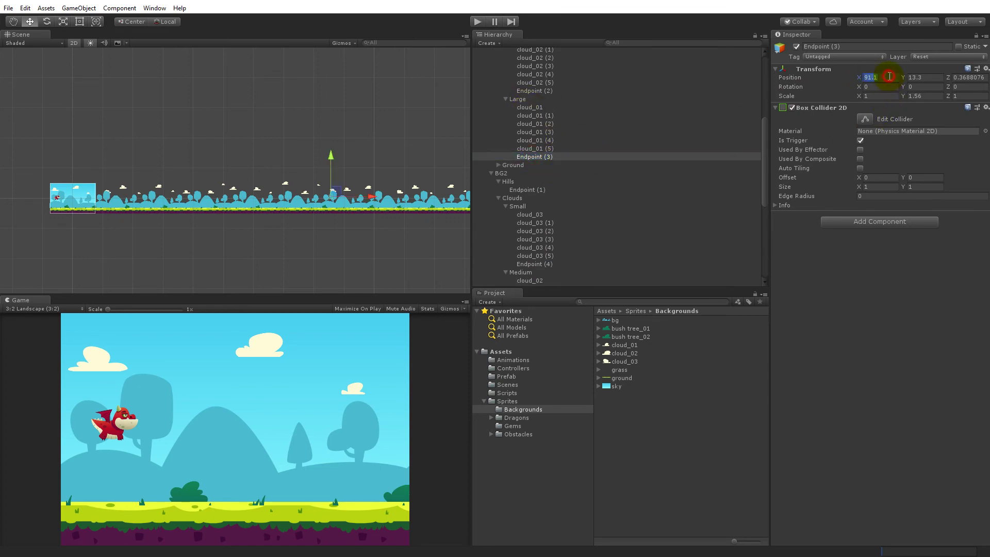
scroll(660, 246, down, 7)
click(534, 192)
click(879, 77)
key(ctrl+v)
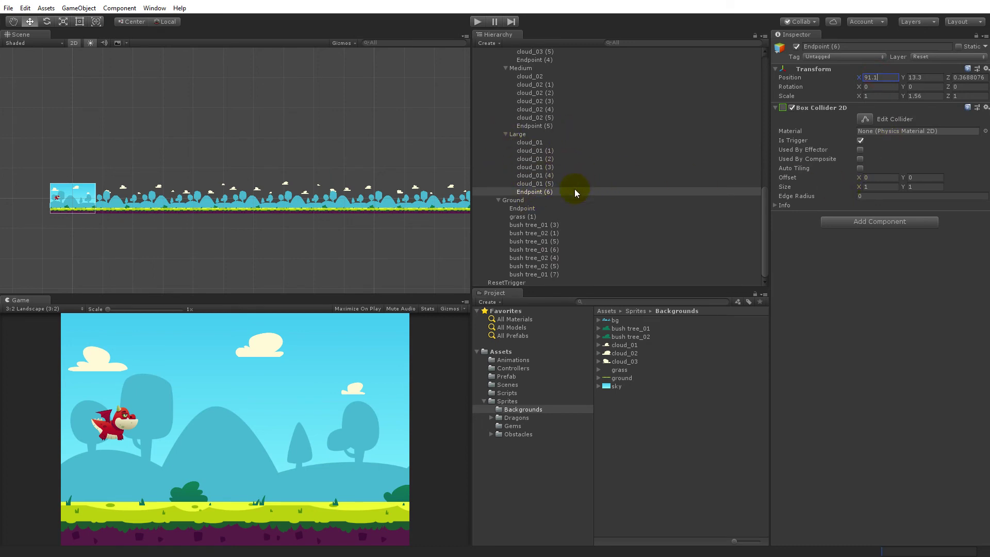
Assign BG2's Endpoint (4) as the Neighbour of BG1's Small clouds group
click(517, 134)
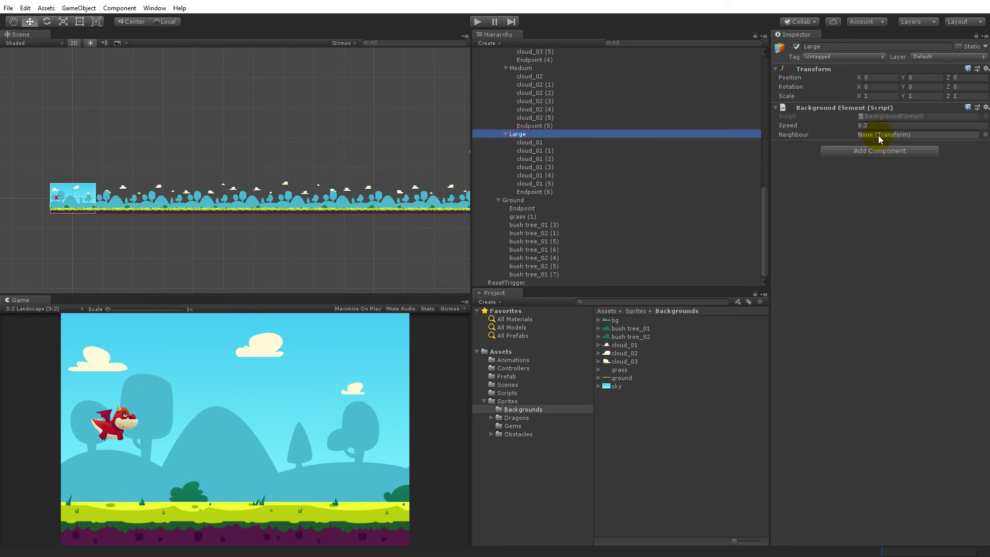
scroll(644, 216, up, 8)
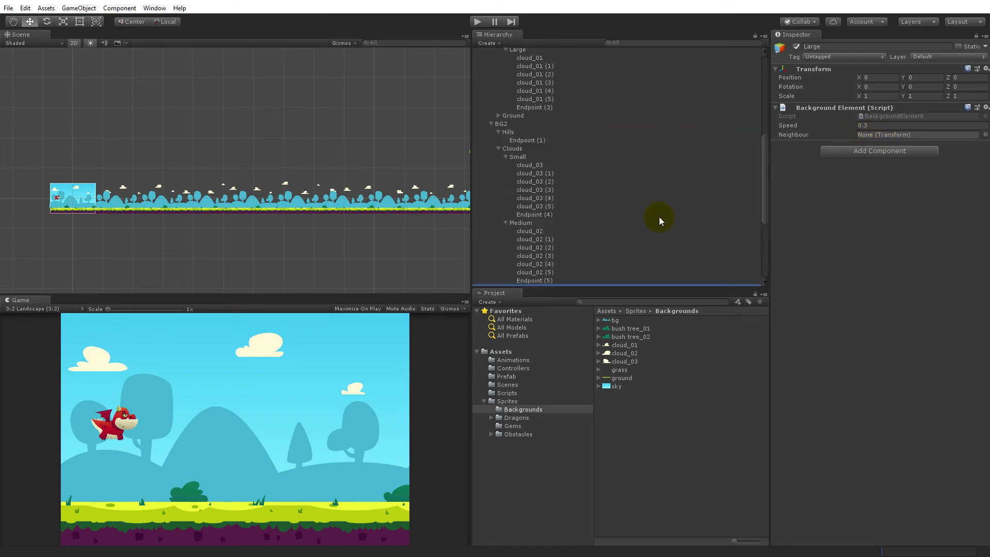
scroll(654, 210, up, 3)
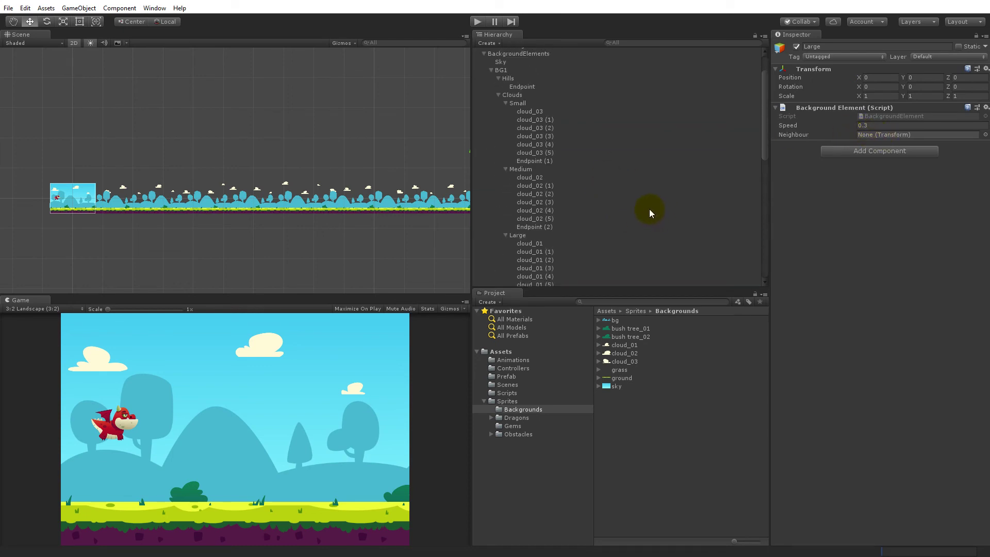
click(536, 160)
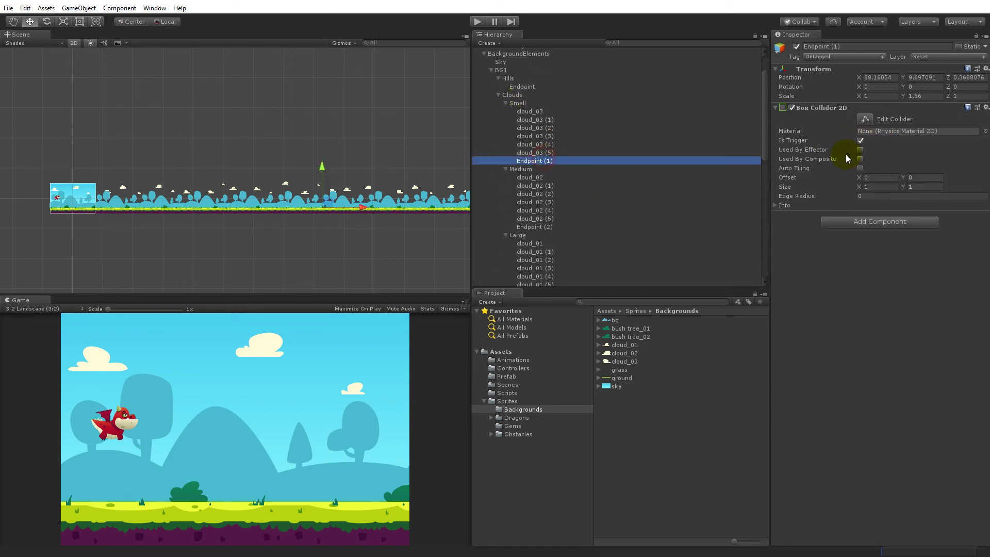
click(516, 103)
scroll(570, 210, down, 4)
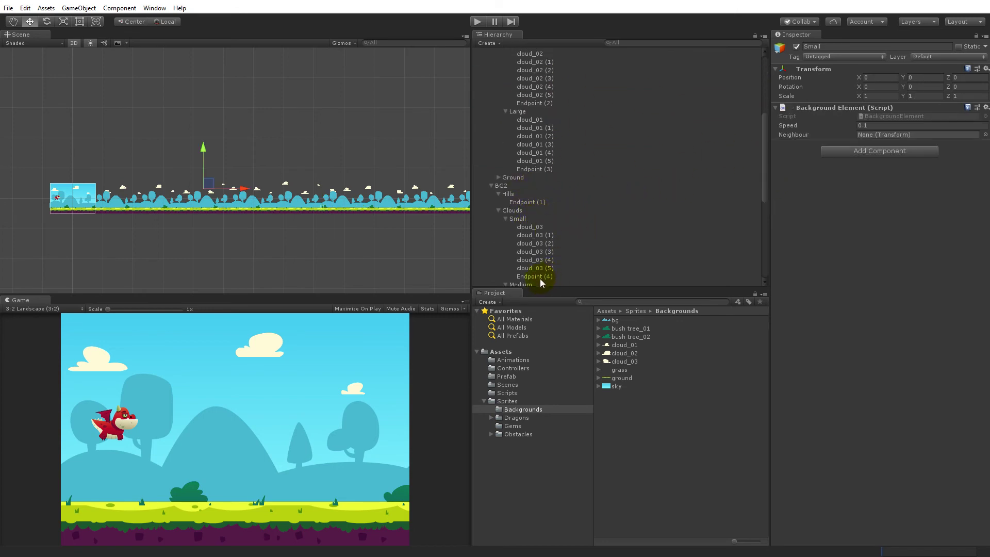
drag(539, 277, 883, 136)
Assign BG2's Endpoint (5) as the Neighbour of BG1's Medium clouds group
scroll(673, 205, up, 6)
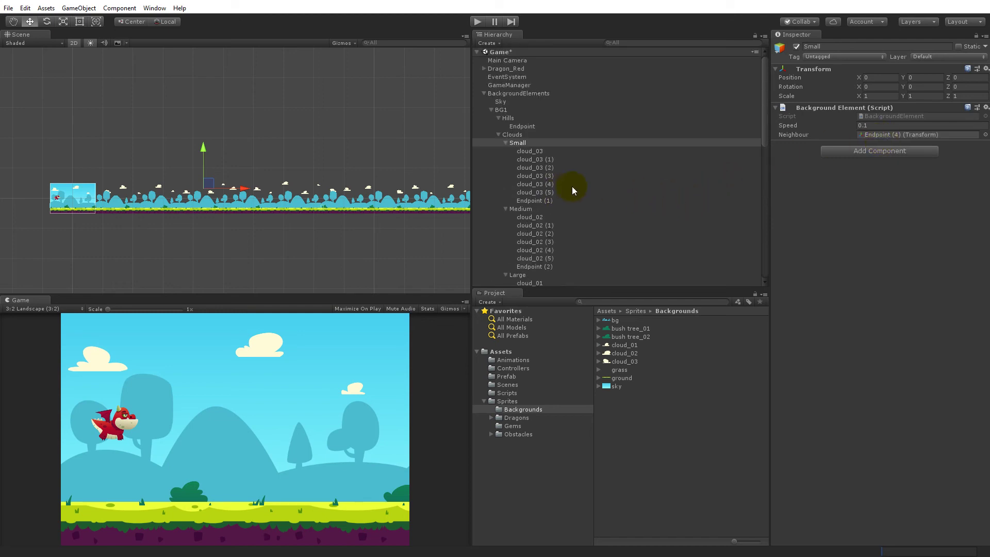
click(517, 210)
scroll(603, 222, down, 10)
click(538, 258)
drag(539, 258, 880, 137)
Assign BG2's Endpoint (6) as the Neighbour of BG1's Large clouds group
scroll(605, 191, up, 5)
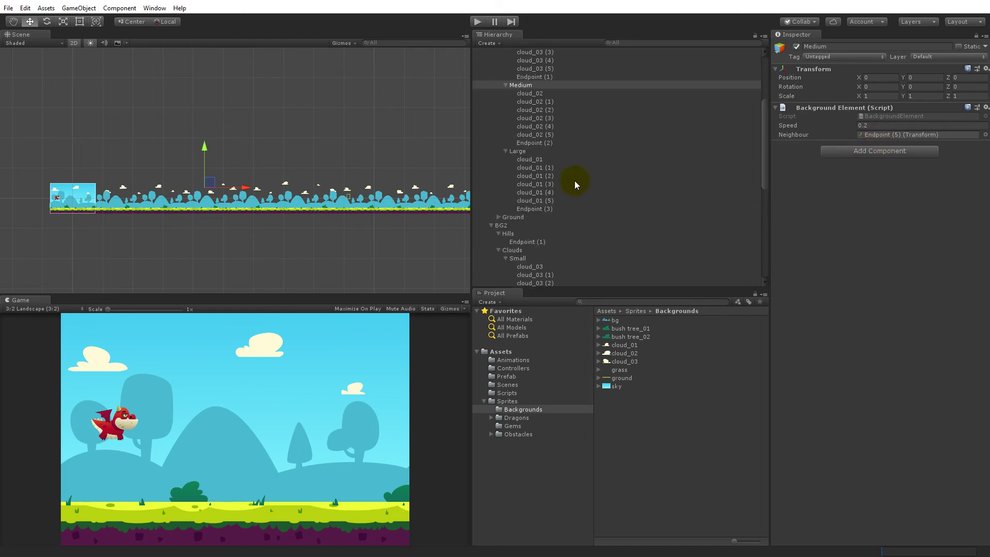
click(518, 152)
scroll(744, 210, down, 8)
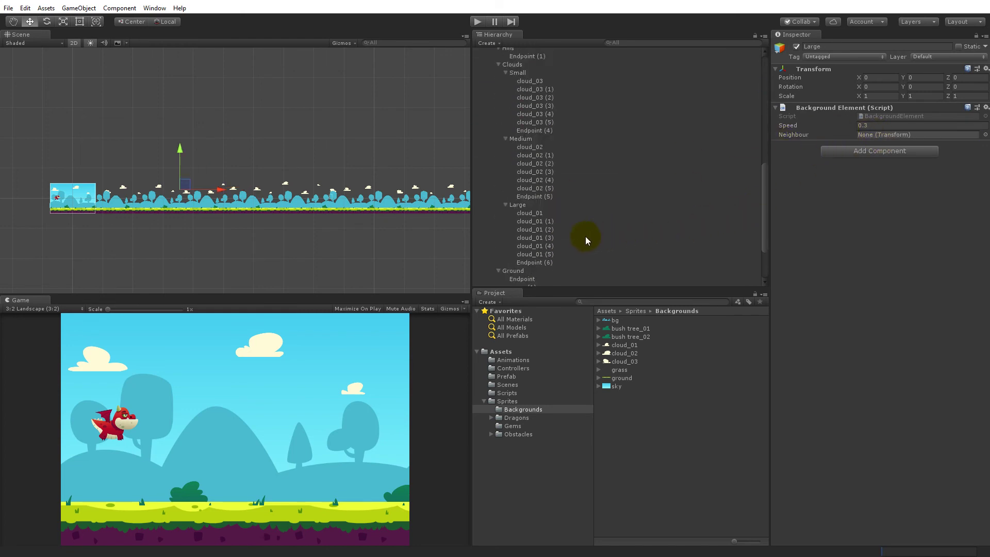
drag(530, 261, 855, 135)
Assign BG1's Endpoint (3) as the Neighbour of BG2's Large clouds group
click(567, 205)
scroll(665, 186, up, 3)
drag(536, 116, 874, 135)
Assign BG1's Endpoint (2) as the Neighbour of BG2's Medium clouds group
scroll(630, 219, down, 1)
click(520, 201)
scroll(639, 166, up, 1)
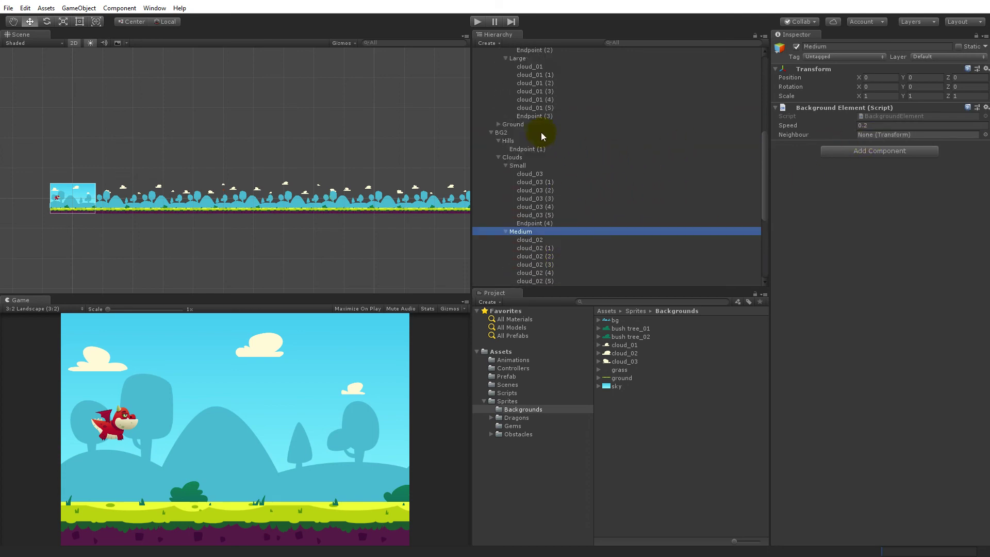
drag(534, 115, 895, 133)
scroll(620, 169, up, 3)
drag(559, 140, 877, 136)
Assign BG1's Endpoint (1) as the Neighbour of BG2's Small clouds group
scroll(592, 175, down, 2)
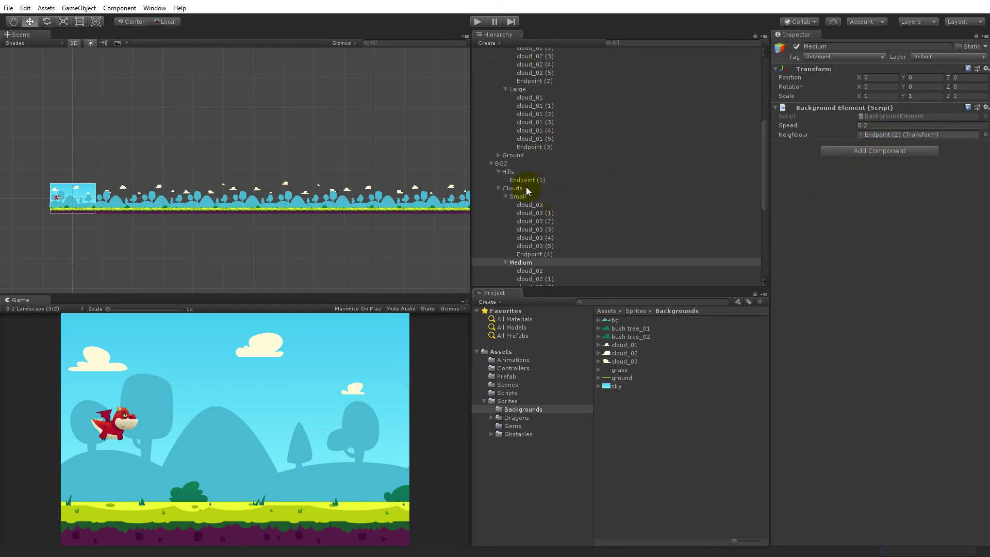
click(521, 195)
scroll(577, 135, up, 4)
drag(571, 139, 889, 135)
Collapse the Small, Medium and Large clouds groups of BG1 and BG2 and BG2's Ground in the object tree
click(505, 213)
click(506, 147)
click(505, 81)
scroll(522, 184, up, 2)
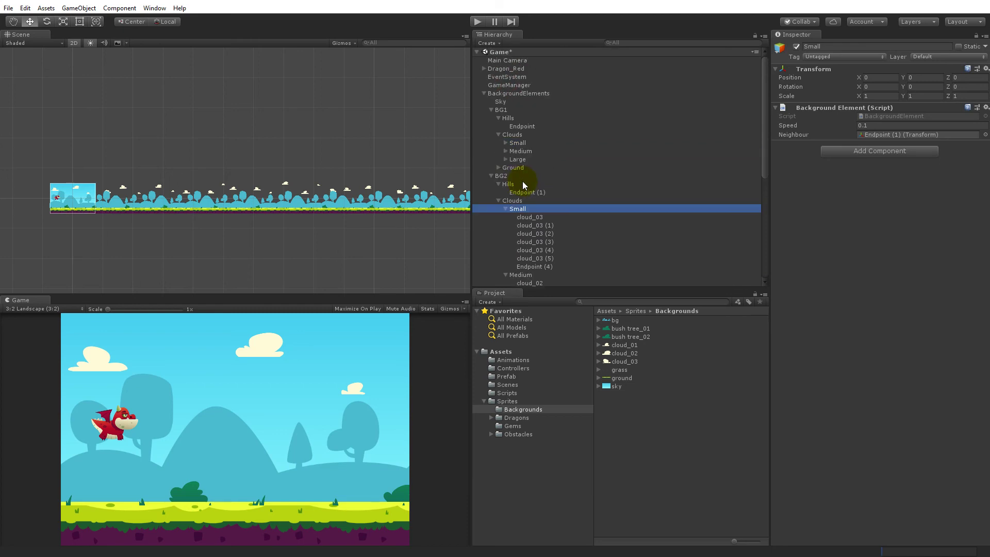
click(505, 209)
click(506, 217)
click(505, 225)
click(498, 201)
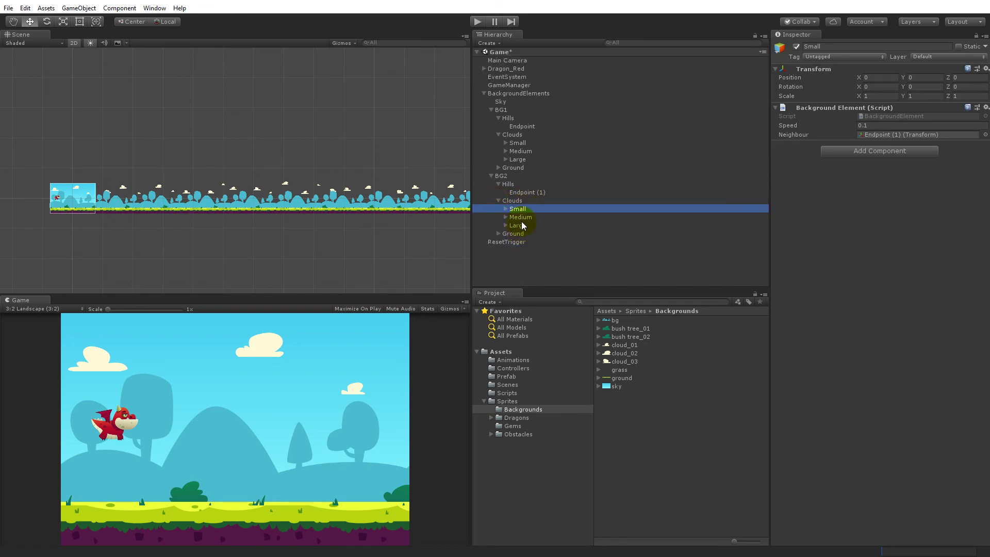
Deactivate the Medium and Large clouds groups in both BG2 and BG1
click(517, 226)
shift+click(520, 217)
click(798, 47)
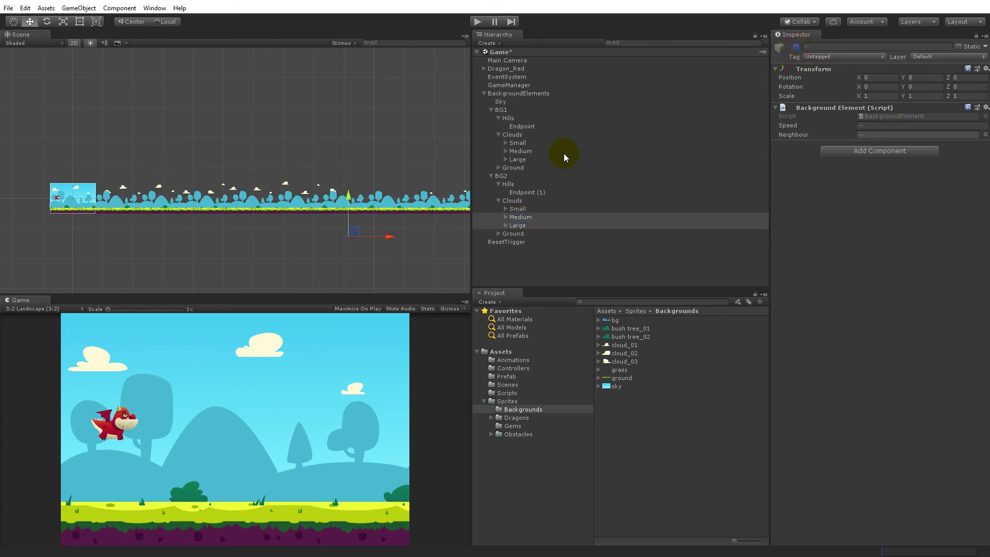
click(518, 160)
shift+click(520, 151)
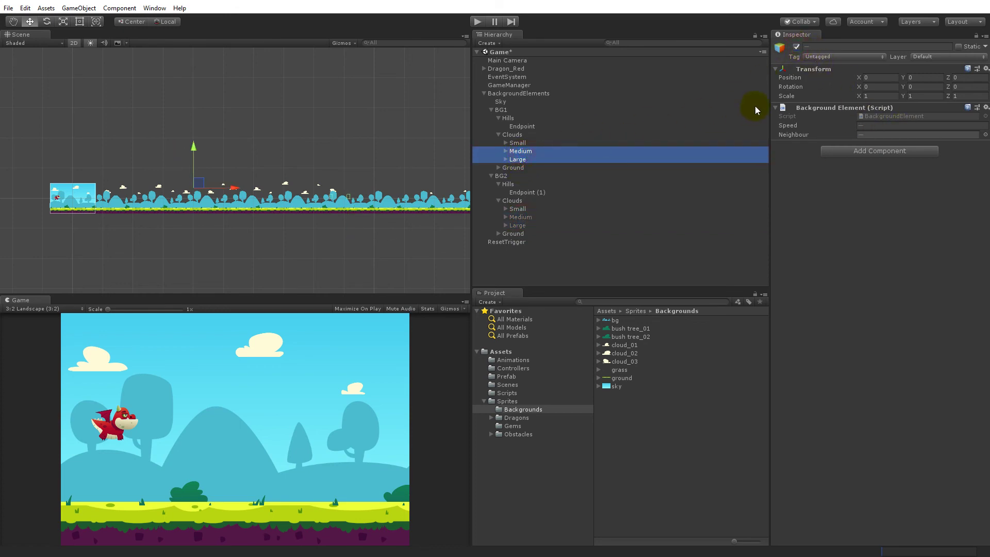
click(797, 46)
Set the Speed of both Small clouds groups to 20 and briefly play-test the scene
scroll(410, 174, down, 2)
middle_drag(410, 175, 341, 160)
click(519, 144)
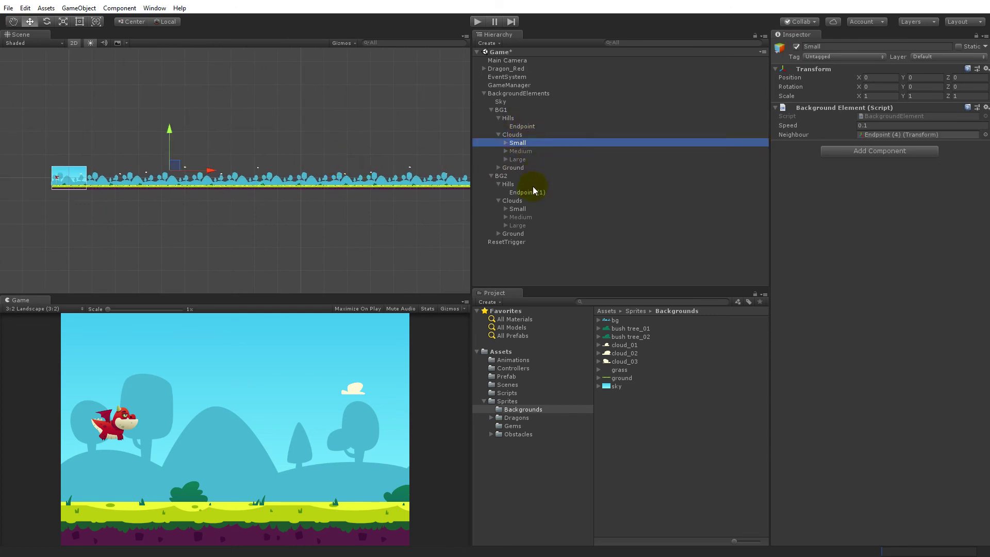
ctrl+click(530, 209)
click(880, 126)
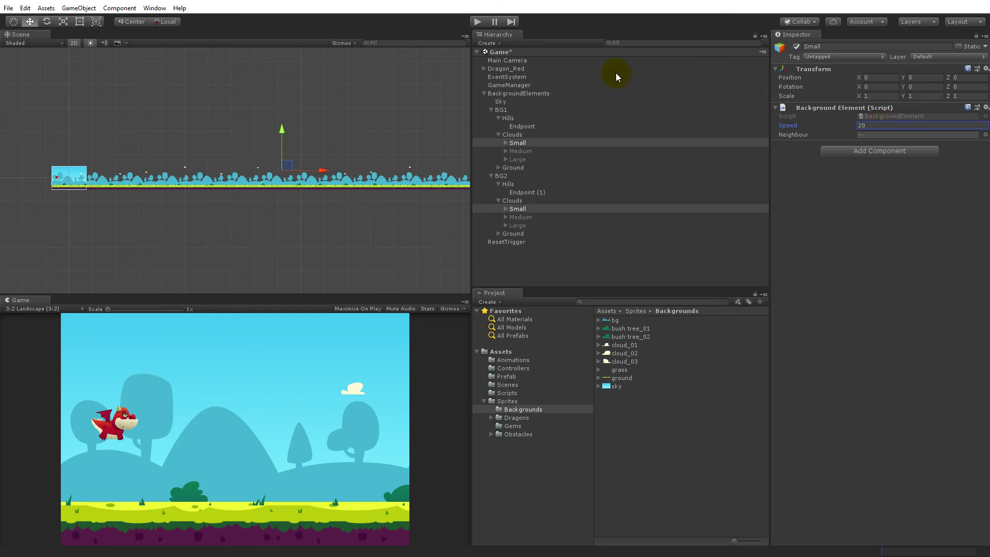
click(475, 23)
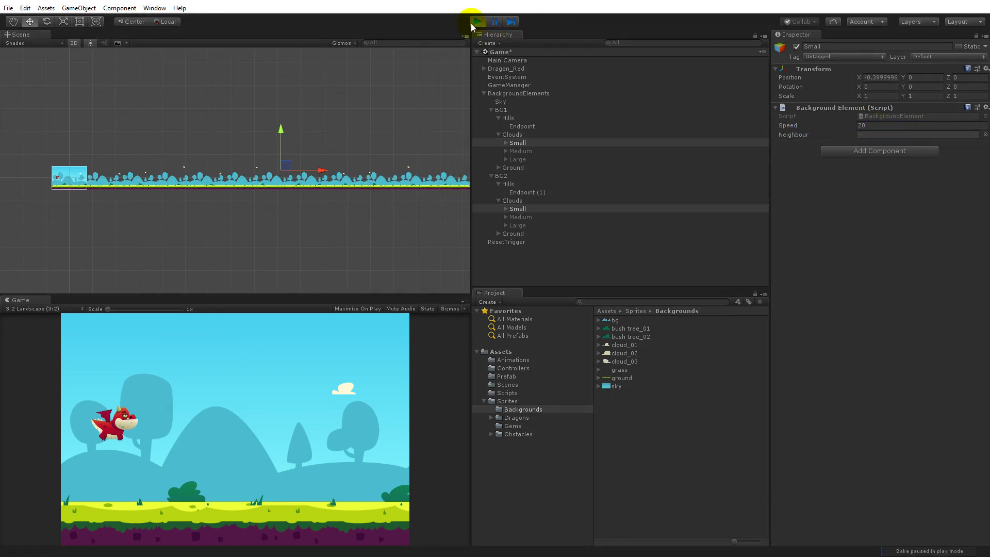
click(477, 23)
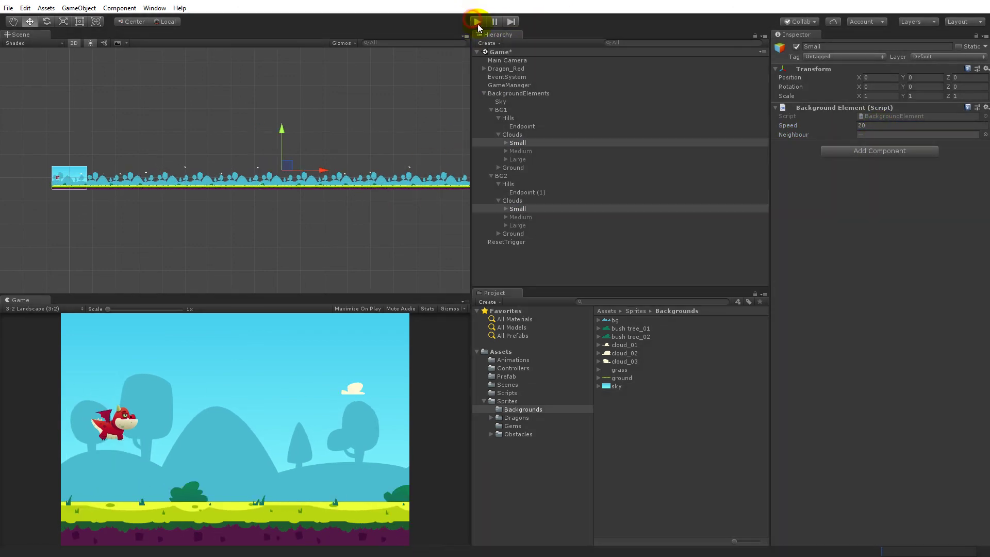
Add a Rigidbody 2D component to the Small, Medium and Large clouds groups of both BG1 and BG2
ctrl+click(518, 160)
ctrl+click(521, 151)
ctrl+click(520, 217)
ctrl+click(517, 225)
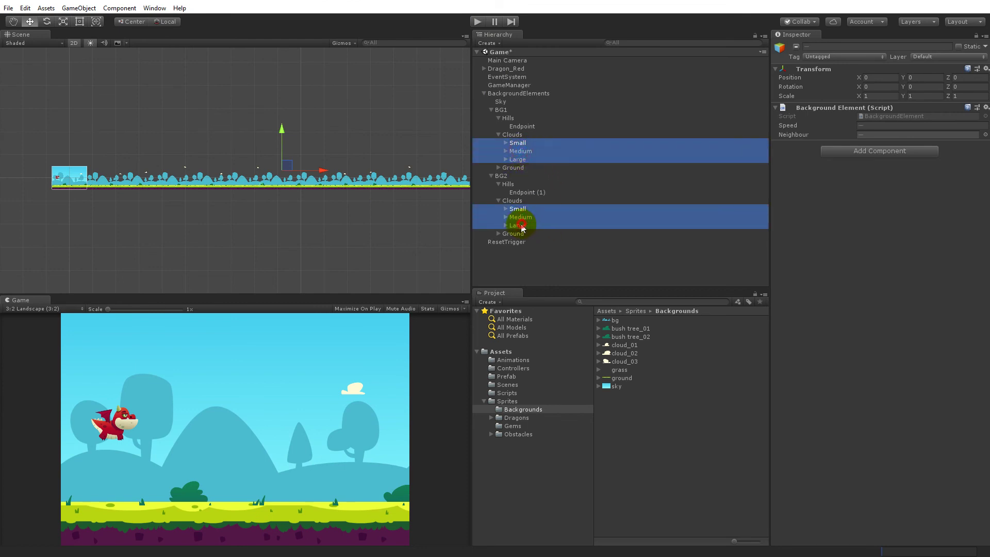
click(871, 153)
click(877, 232)
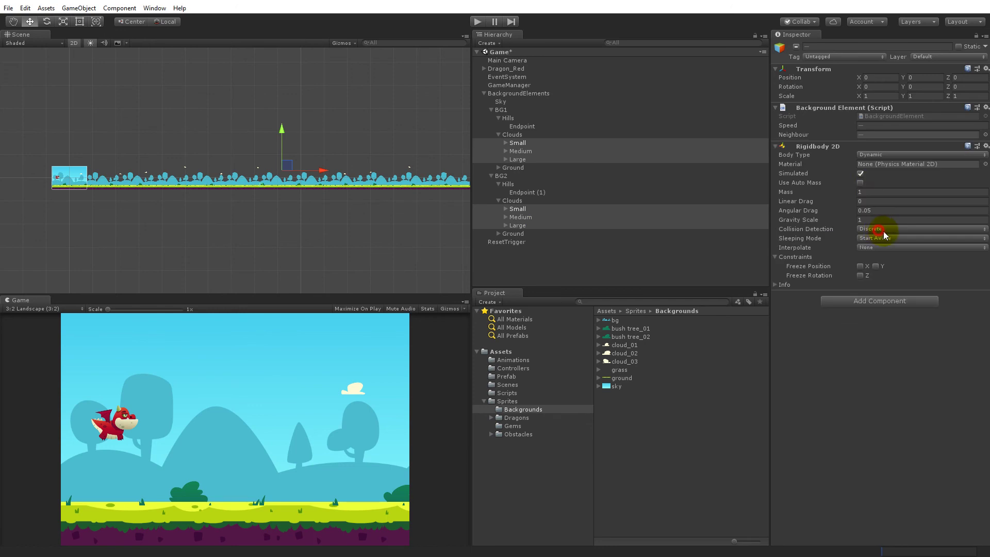
Set the Rigidbody 2D Body Type of all six clouds groups to Kinematic and briefly play-test the scene
click(883, 155)
click(887, 178)
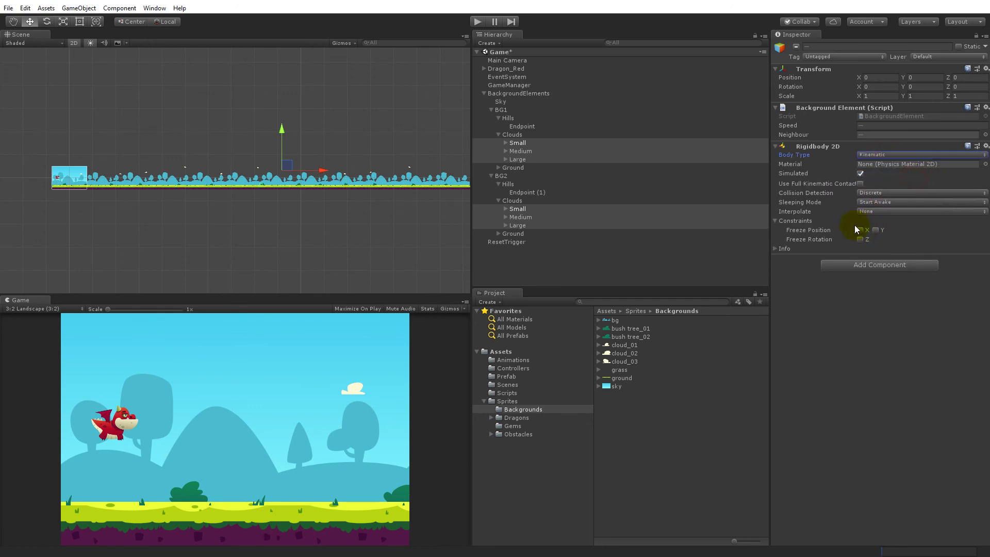
click(475, 23)
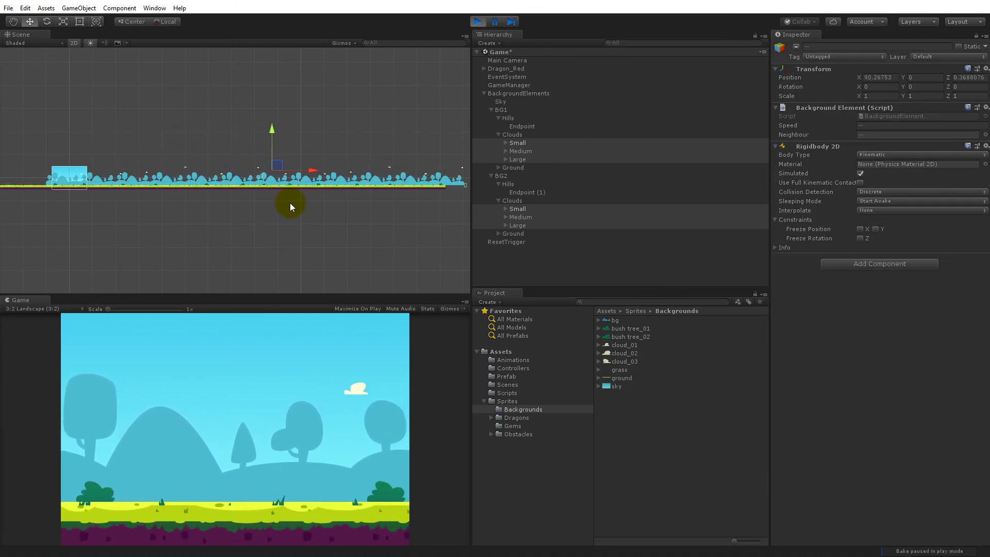
click(477, 21)
Reactivate the Medium and Large clouds groups in both BG1 and BG2
click(520, 151)
ctrl+click(517, 159)
ctrl+click(521, 217)
ctrl+click(518, 225)
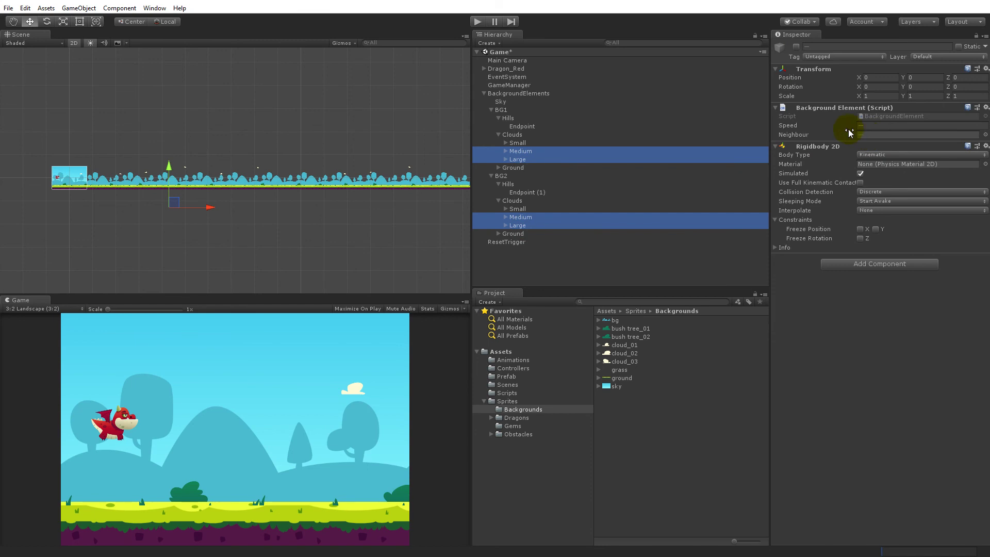
click(796, 47)
Set the Speed of the Small clouds groups in BG1 and BG2 to 0.1
click(514, 143)
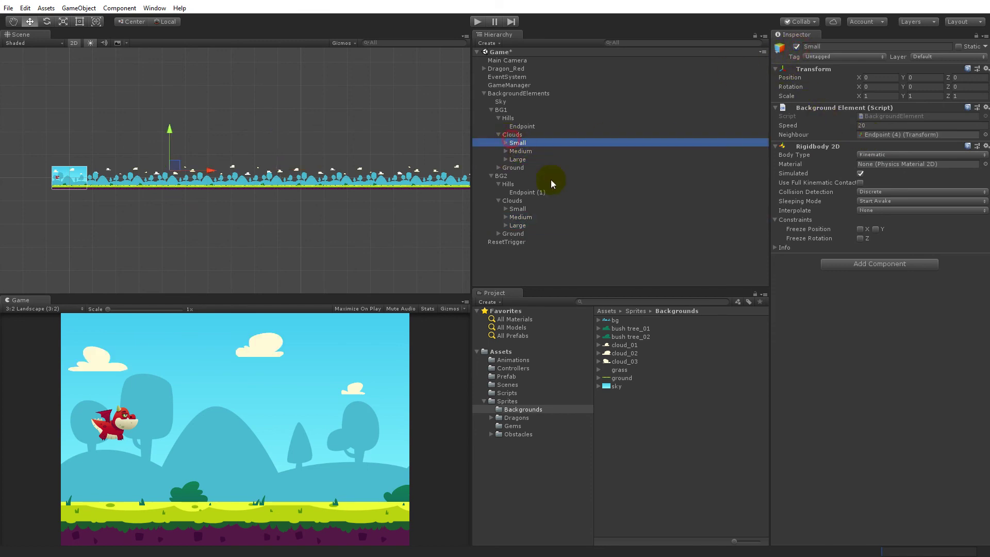
ctrl+click(517, 208)
click(880, 125)
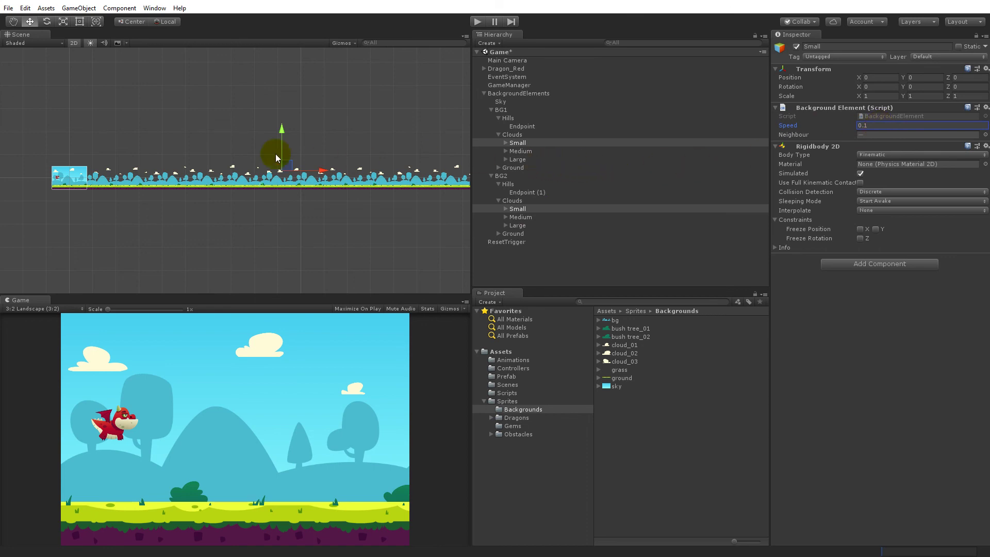
Play-test the scene and examine how the clouds, hills and ground scroll relative to each other along the whole background
click(477, 22)
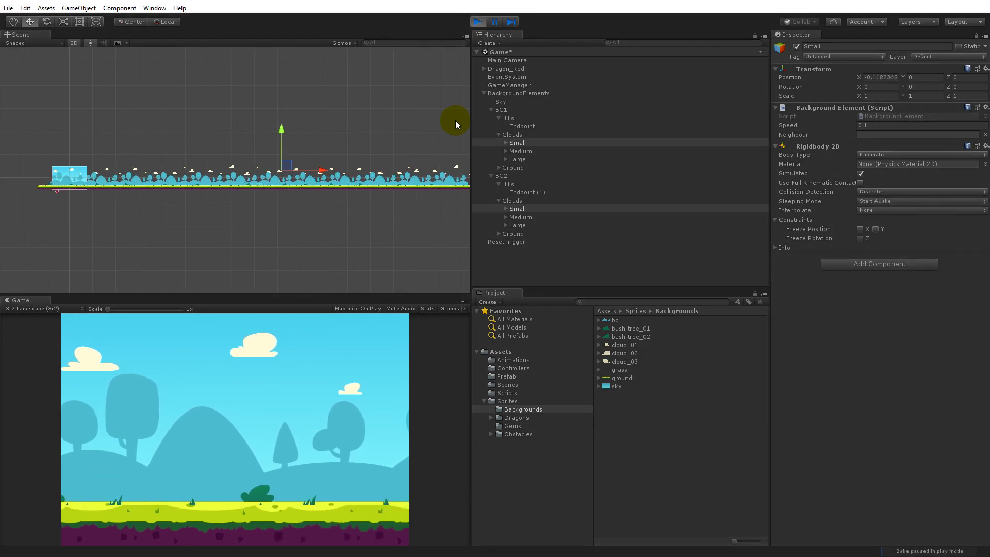
scroll(227, 193, up, 3)
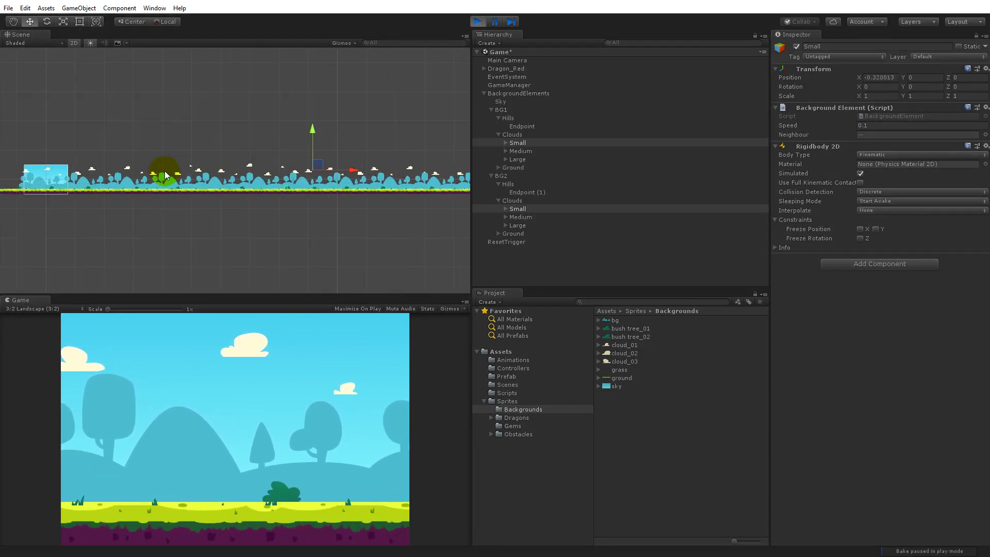
scroll(236, 180, up, 5)
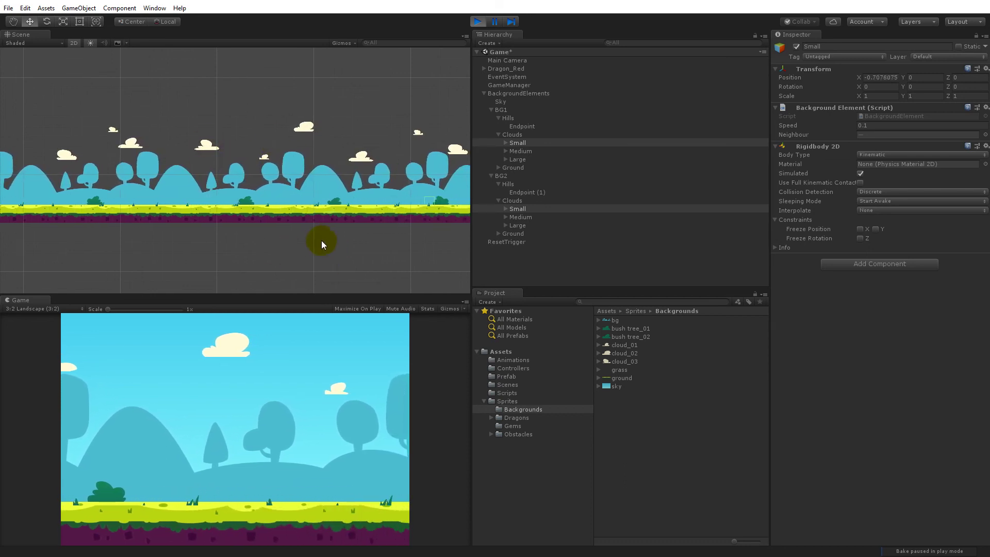
scroll(329, 245, down, 3)
scroll(263, 243, down, 4)
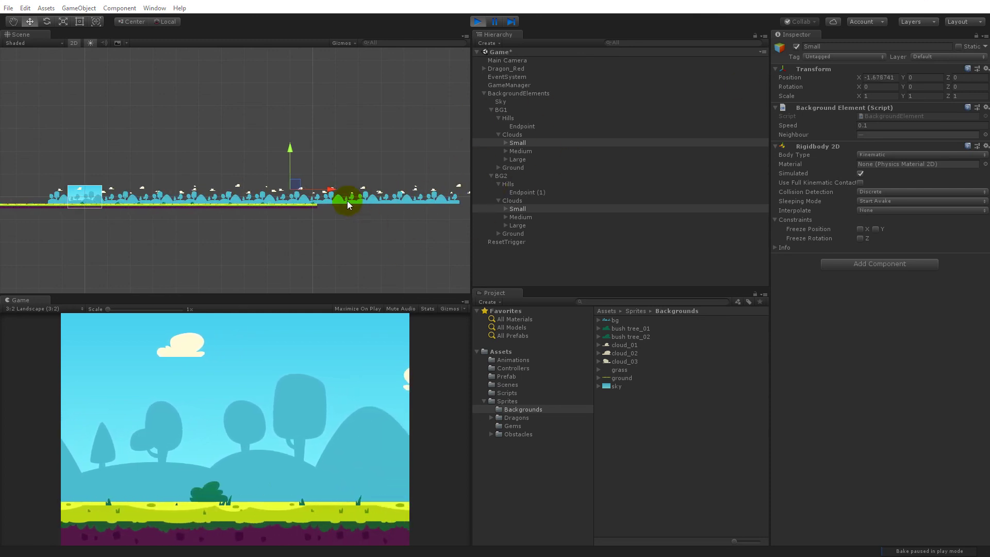
scroll(351, 211, up, 3)
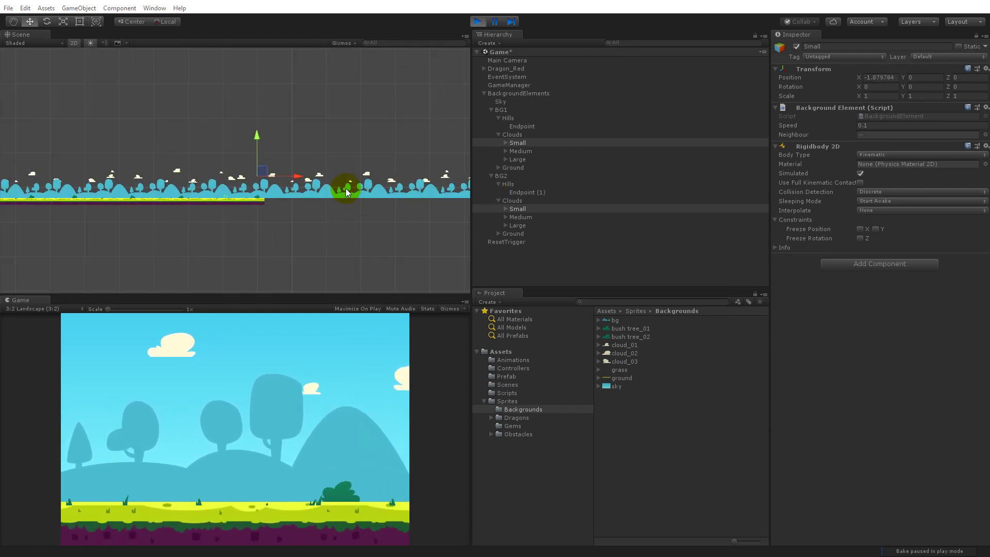
scroll(363, 209, up, 3)
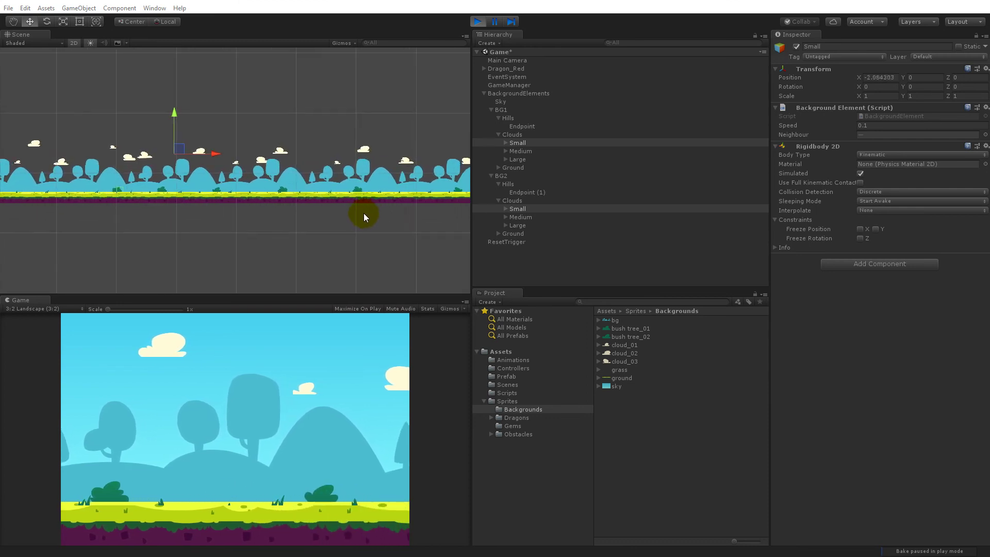
scroll(346, 252, down, 6)
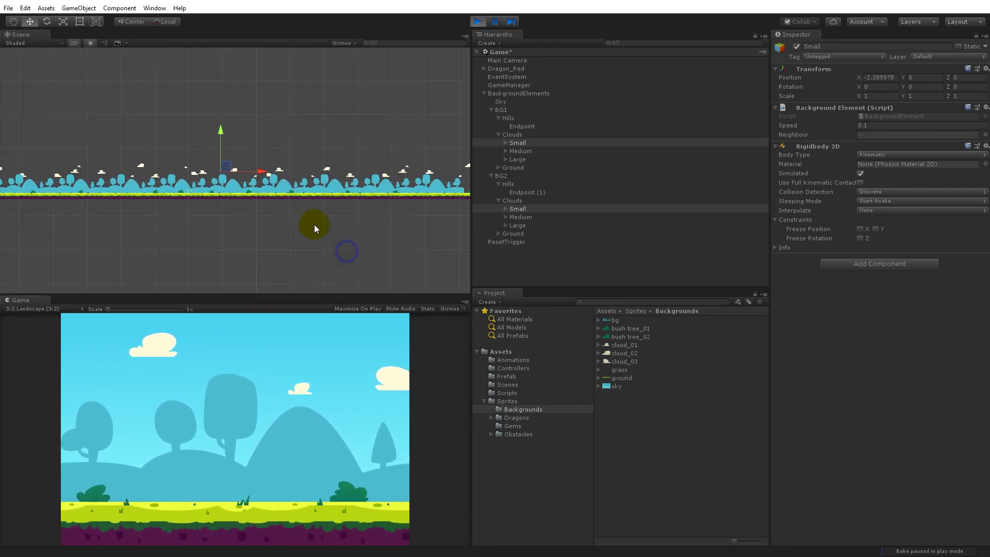
middle_drag(250, 225, 314, 222)
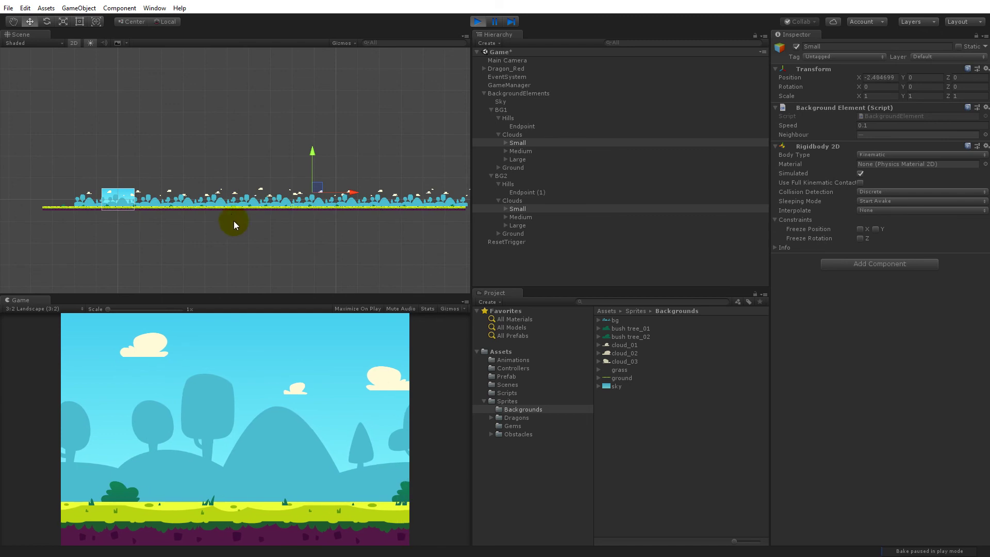
scroll(257, 233, down, 2)
scroll(277, 227, up, 6)
scroll(285, 231, down, 3)
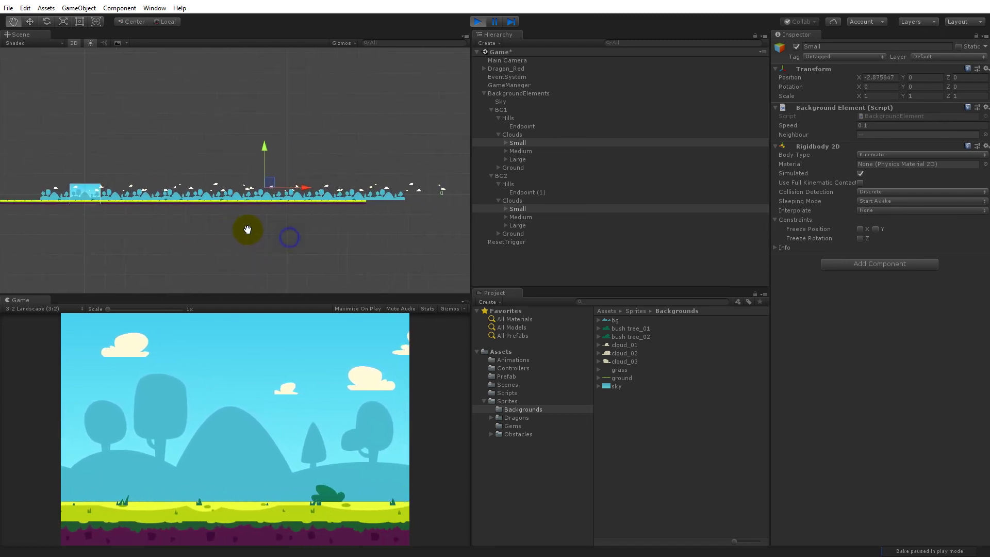